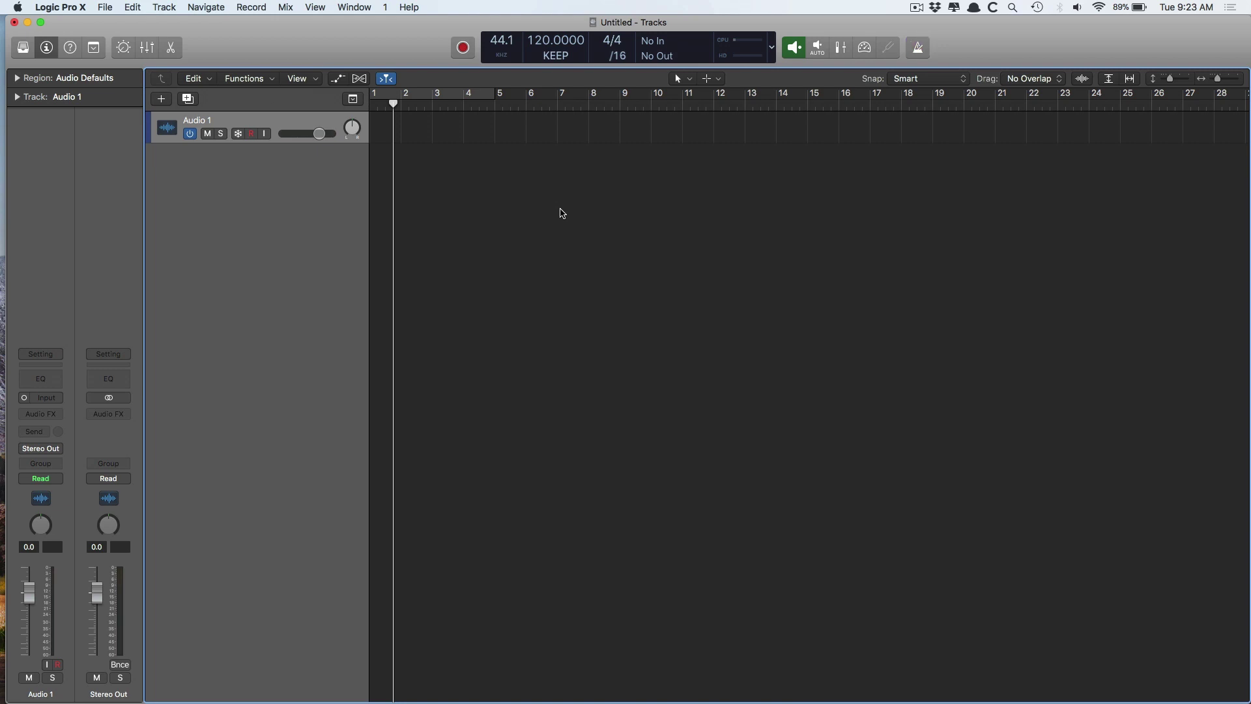
- Play the empty project from the beginning to hear the metronome, and return the playhead to bar 1
key(Return)
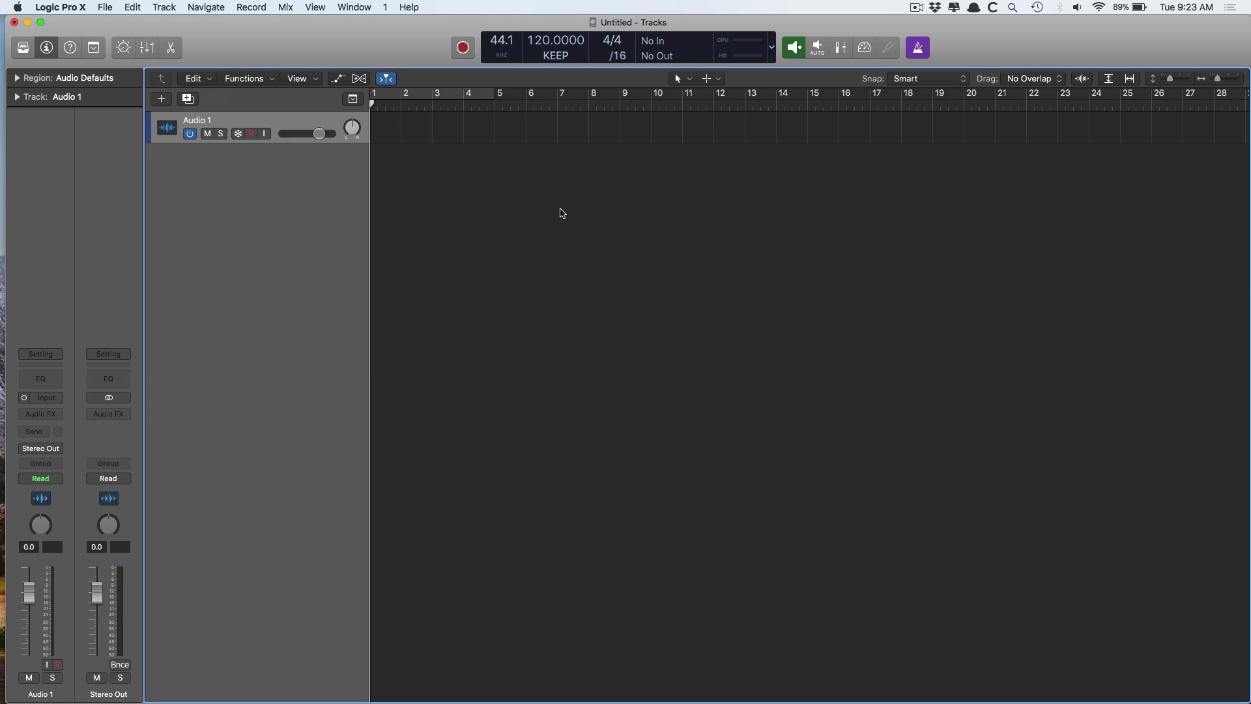
key(space)
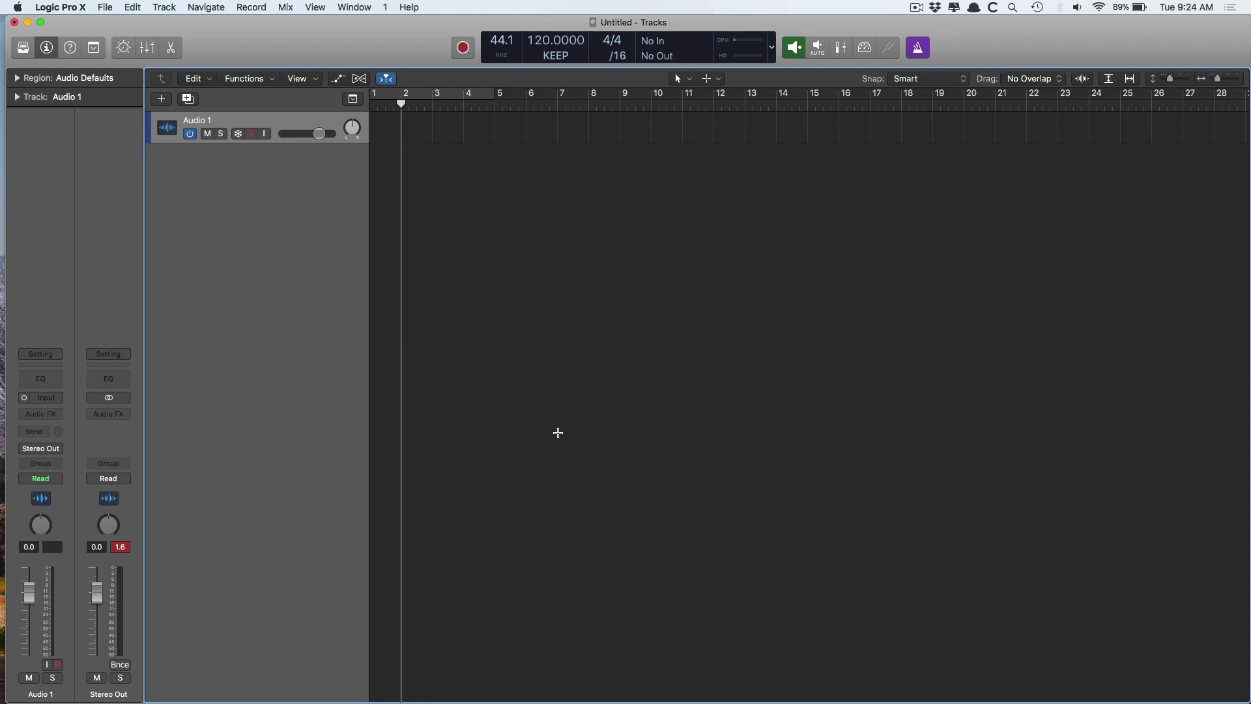
key(Return)
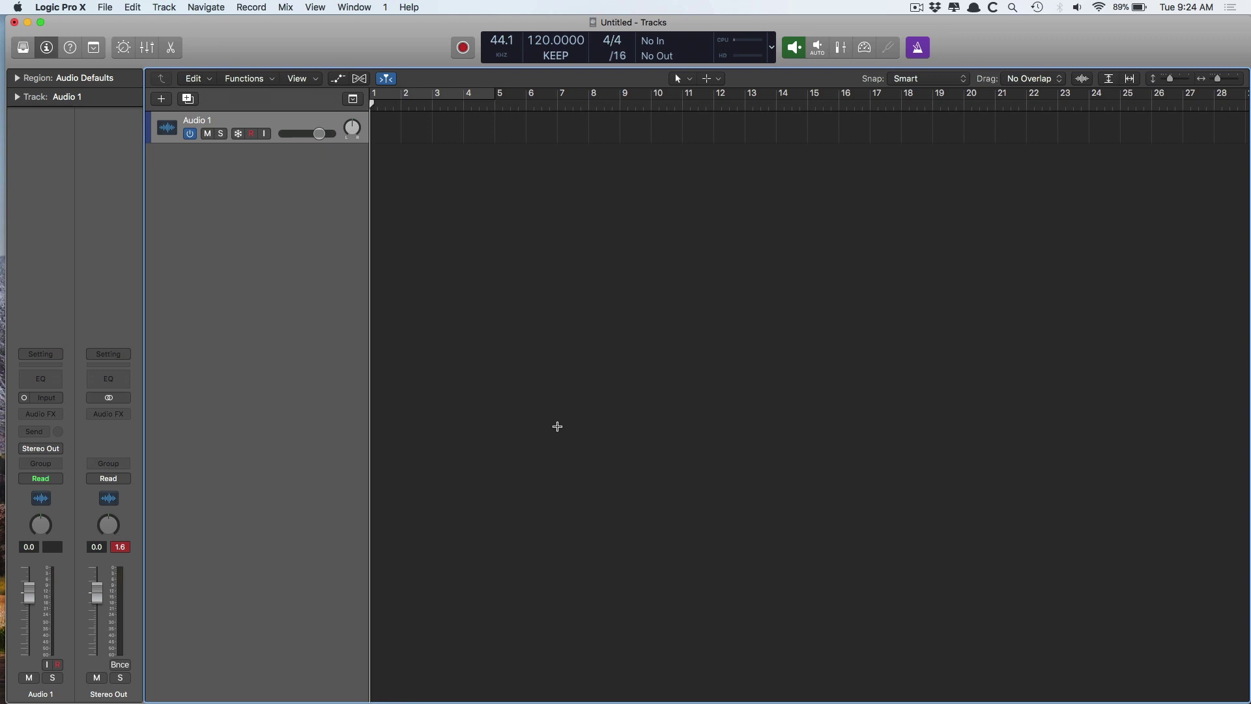
- Show the global tracks and set the project tempo mode to Adapt Project Tempo
click(556, 57)
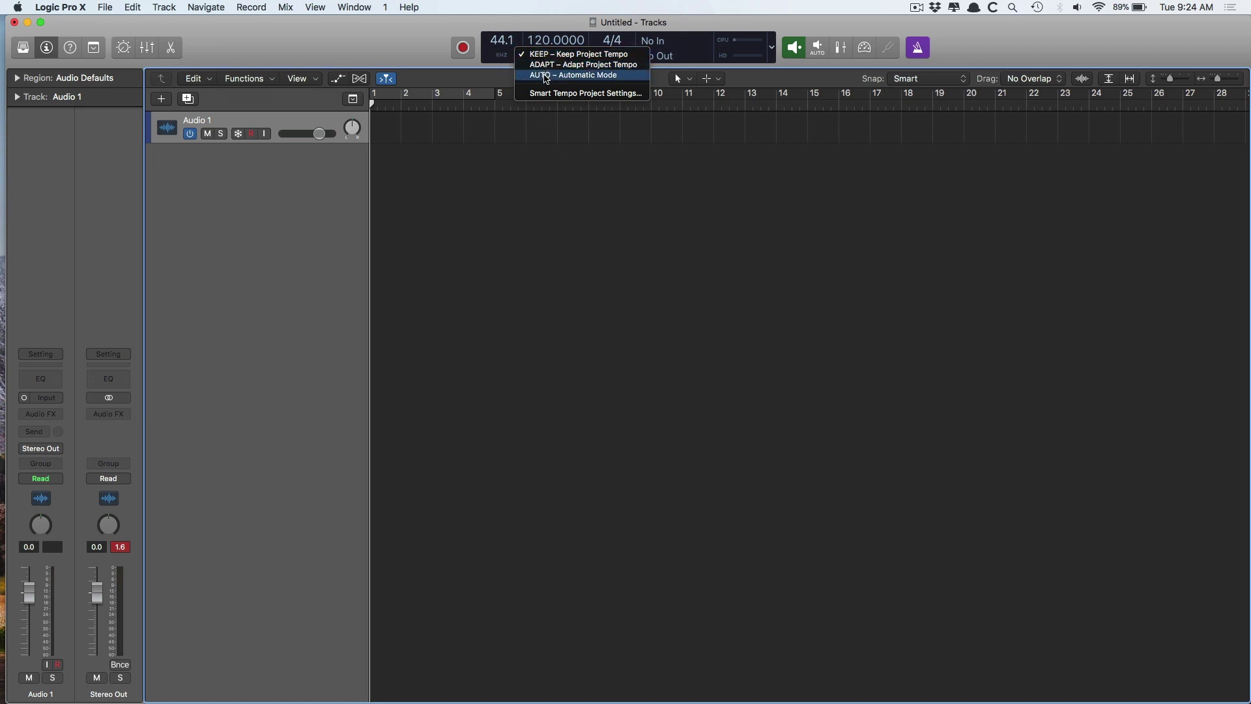
click(556, 44)
click(556, 51)
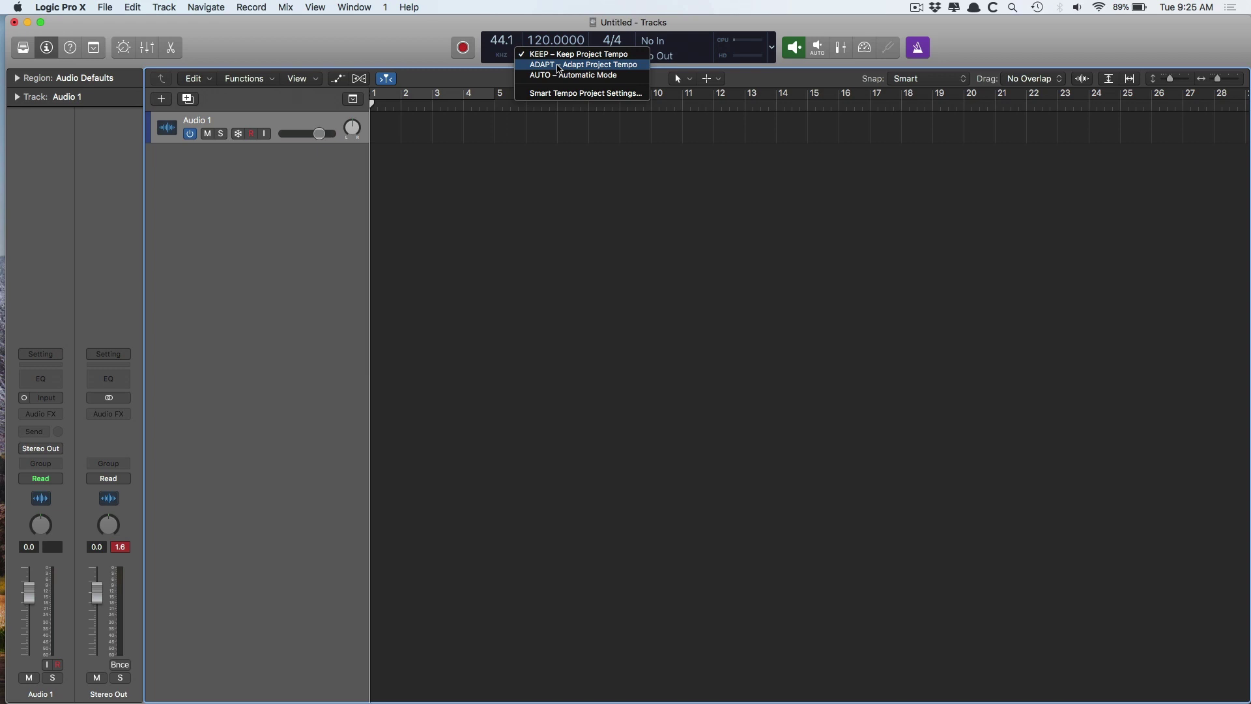
click(421, 52)
click(353, 98)
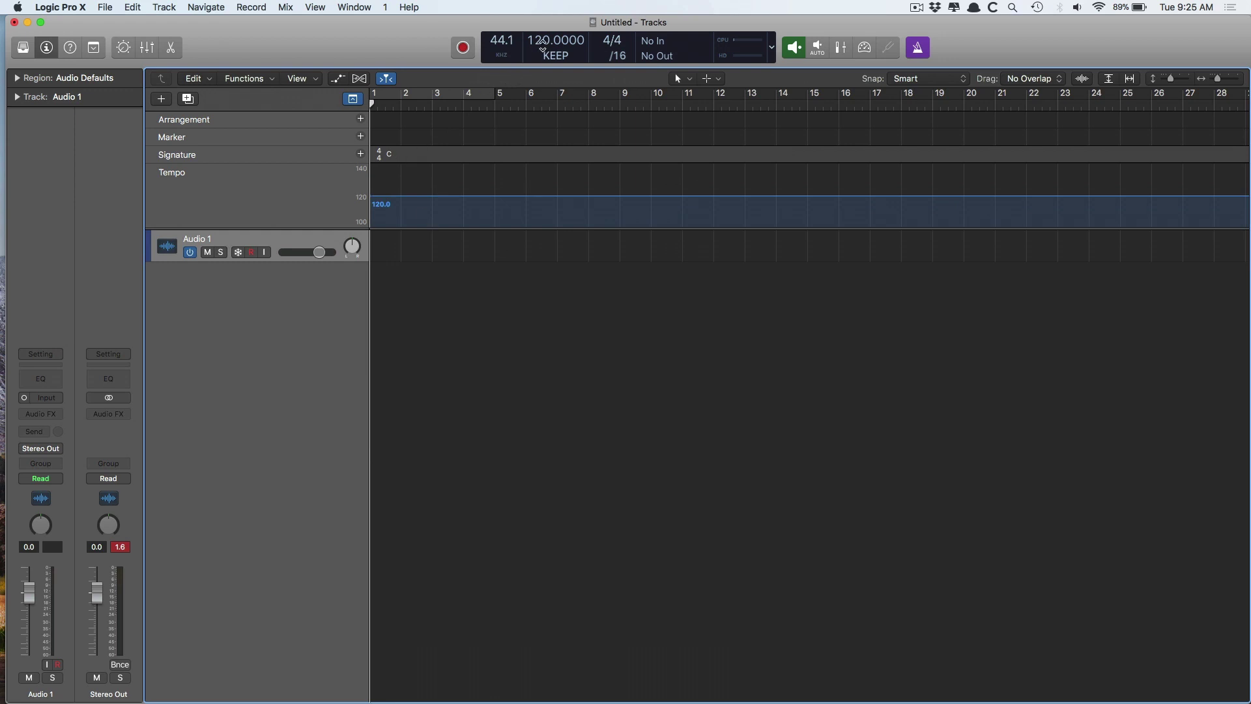
click(554, 56)
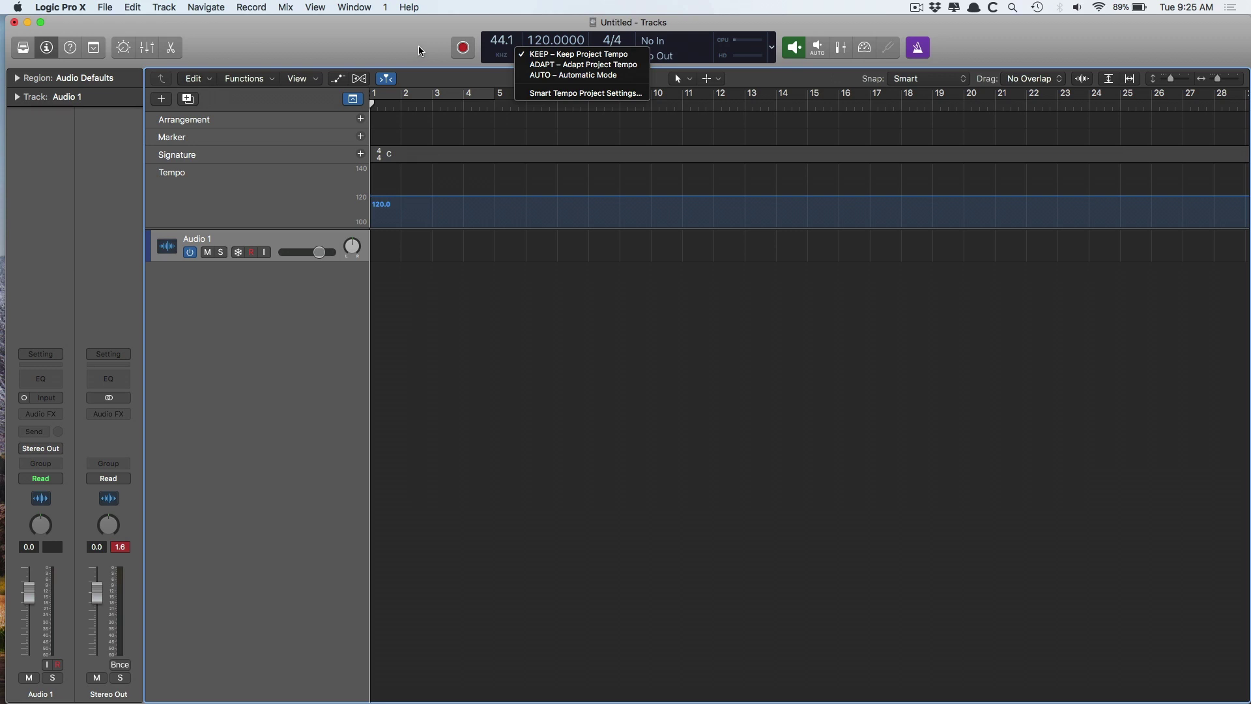
click(540, 65)
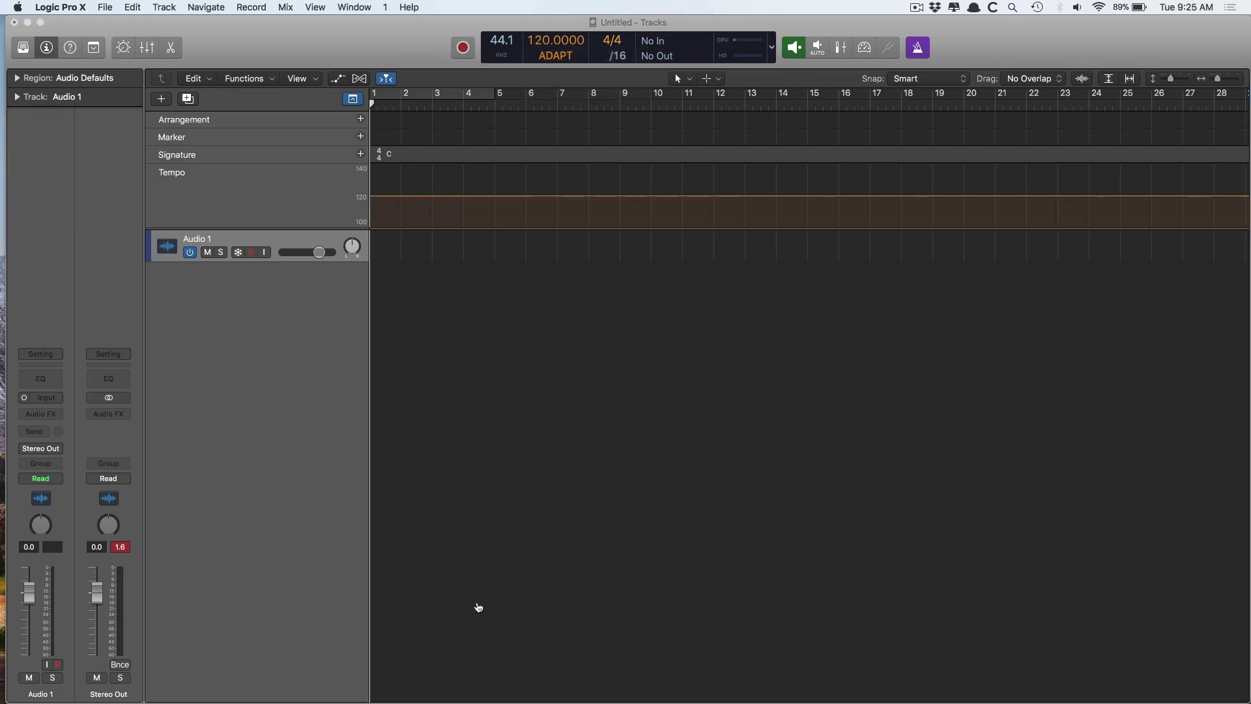
- Switch to Finder and import the GroovyJamzV3 Dramz audio file from the Money folder onto a new track at bar 2
key(super+Tab)
drag(395, 193, 269, 385)
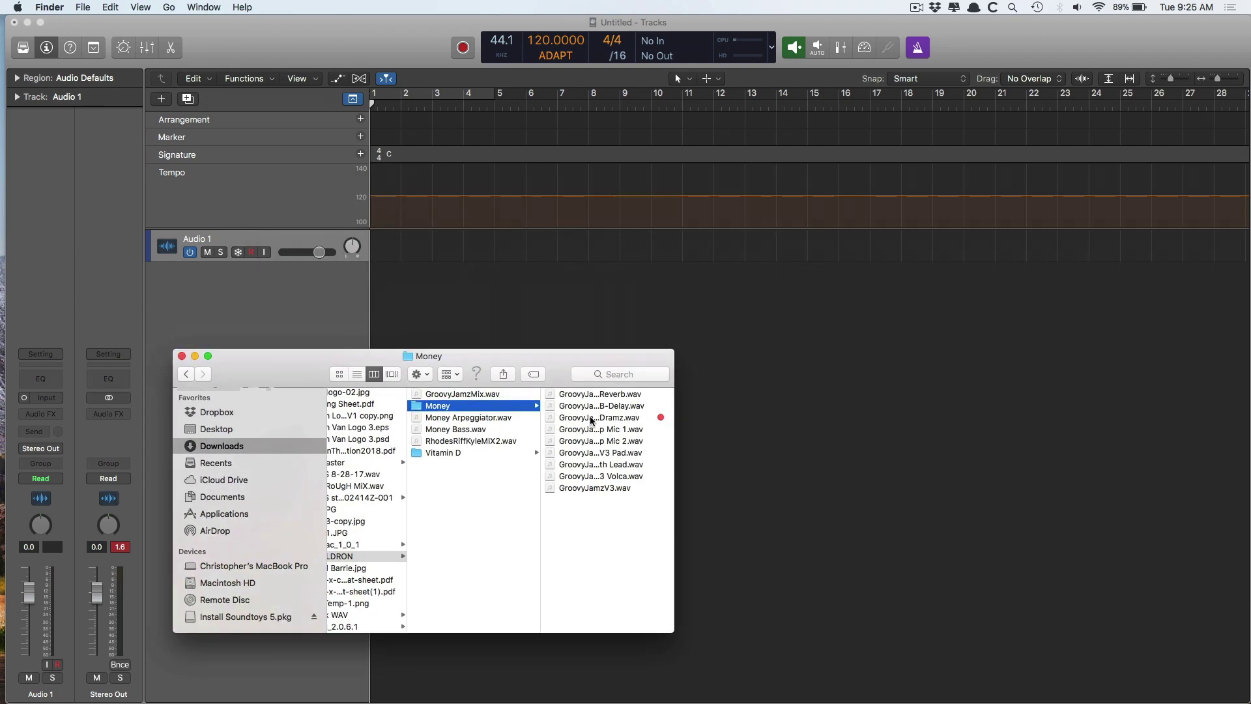
drag(592, 419, 403, 289)
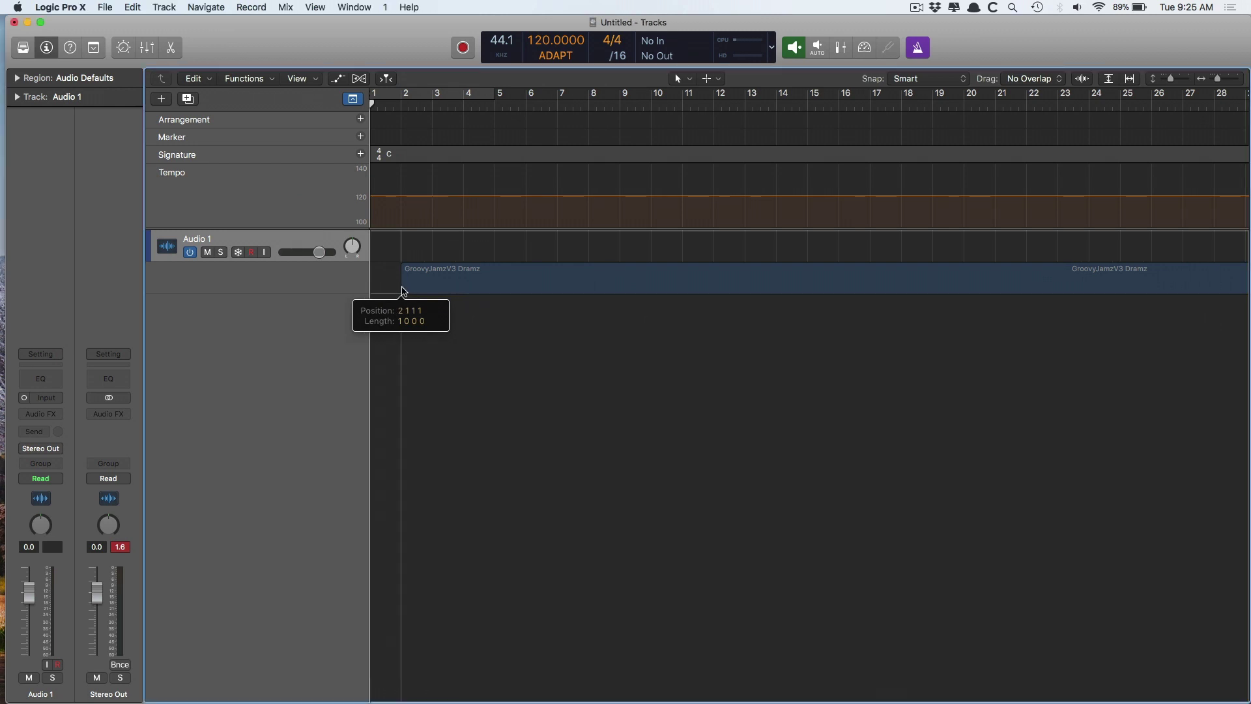
drag(403, 291, 403, 292)
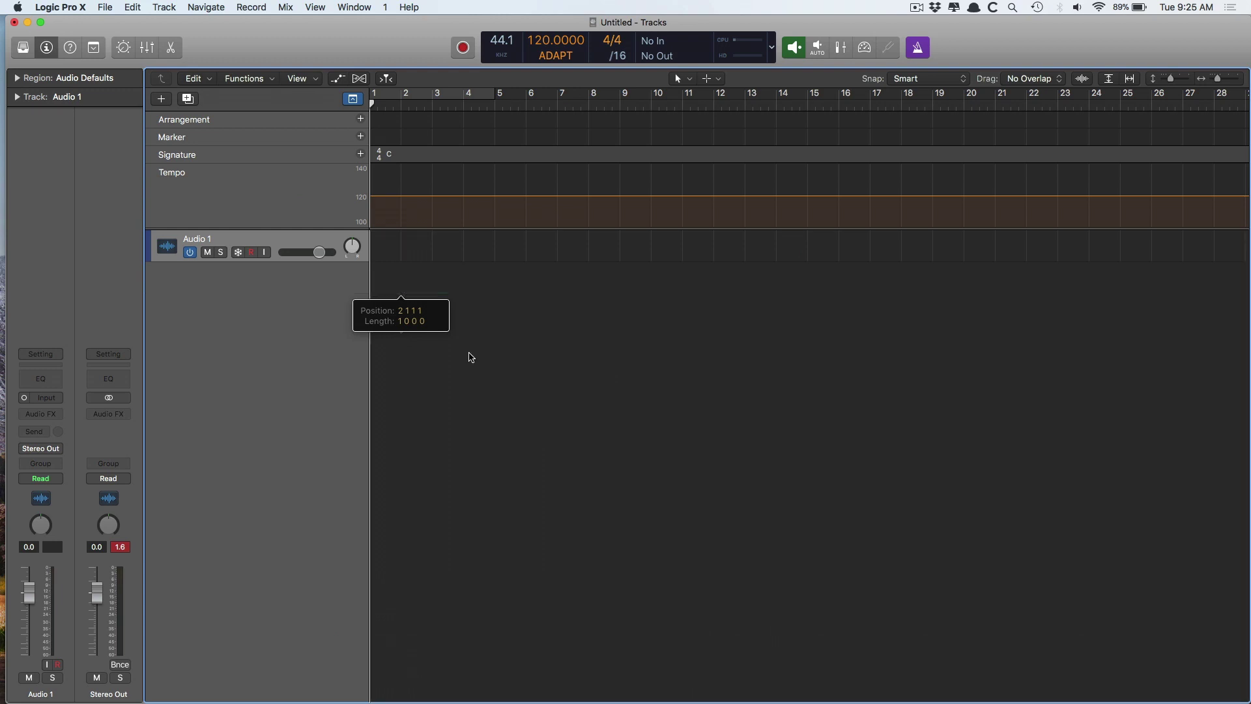
key(super+Left)
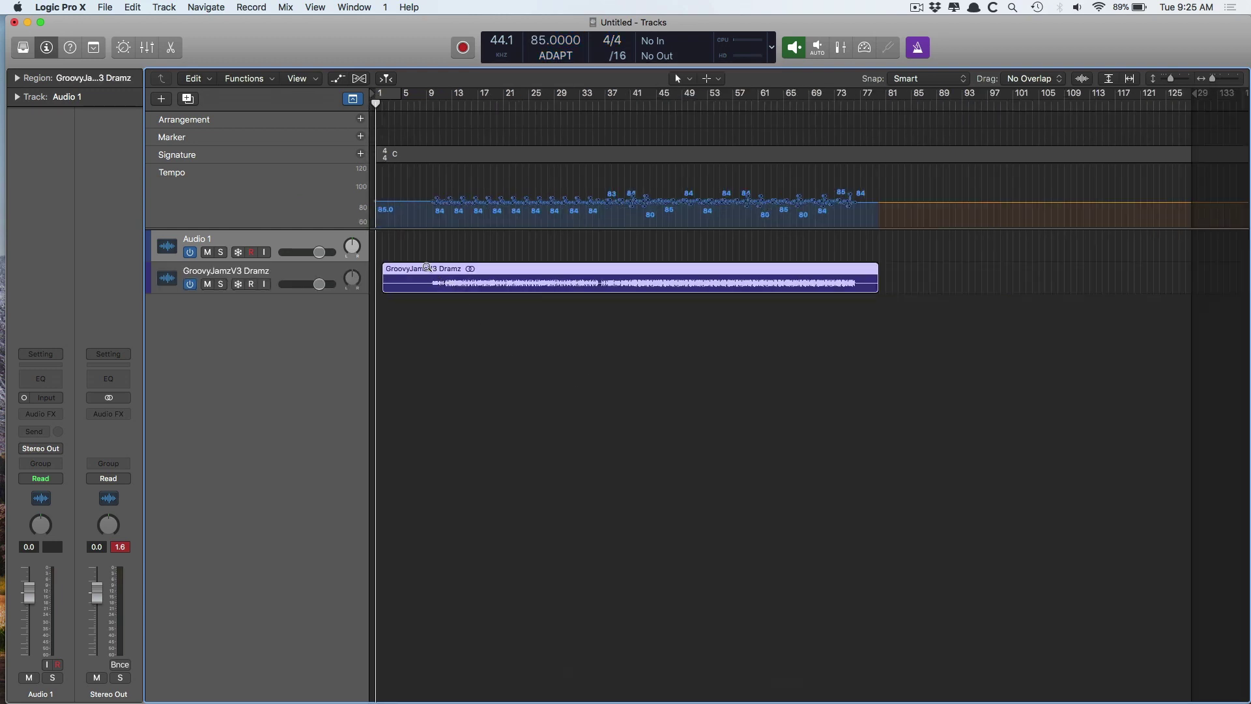
- Play the drum region from about bar 12 and examine how its beats and the tempo map follow the grid
drag(425, 262, 935, 296)
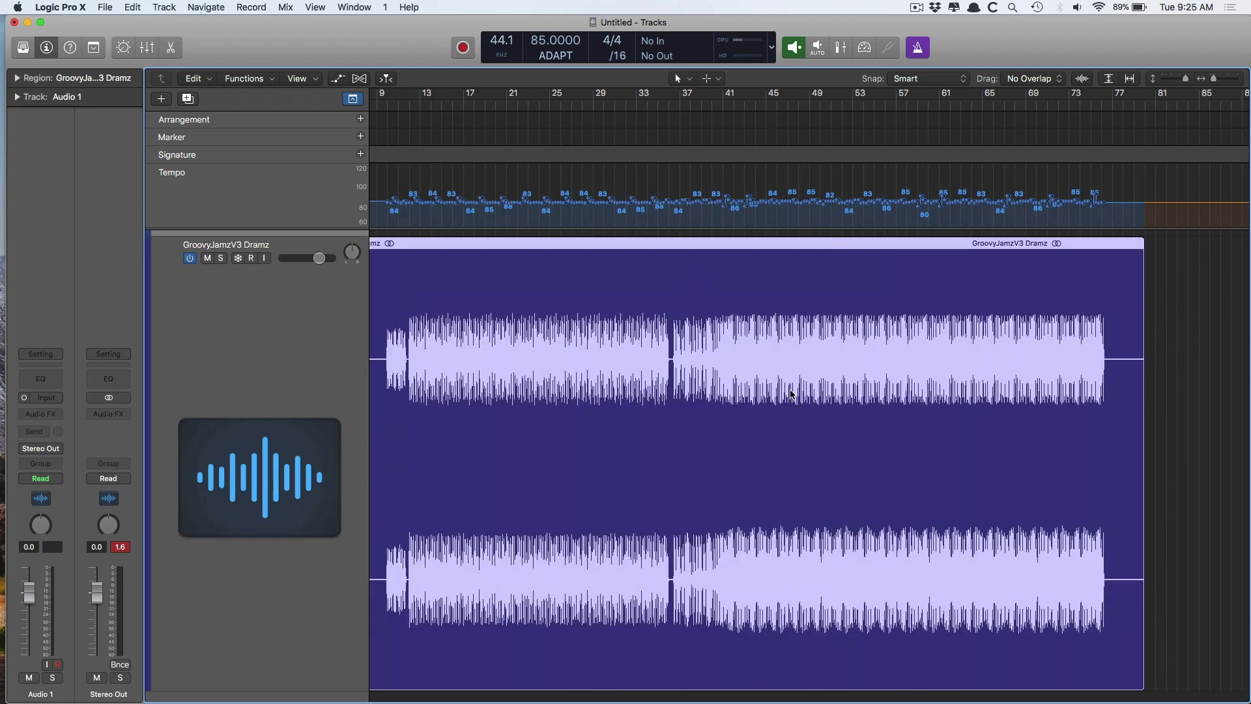
click(420, 105)
key(space)
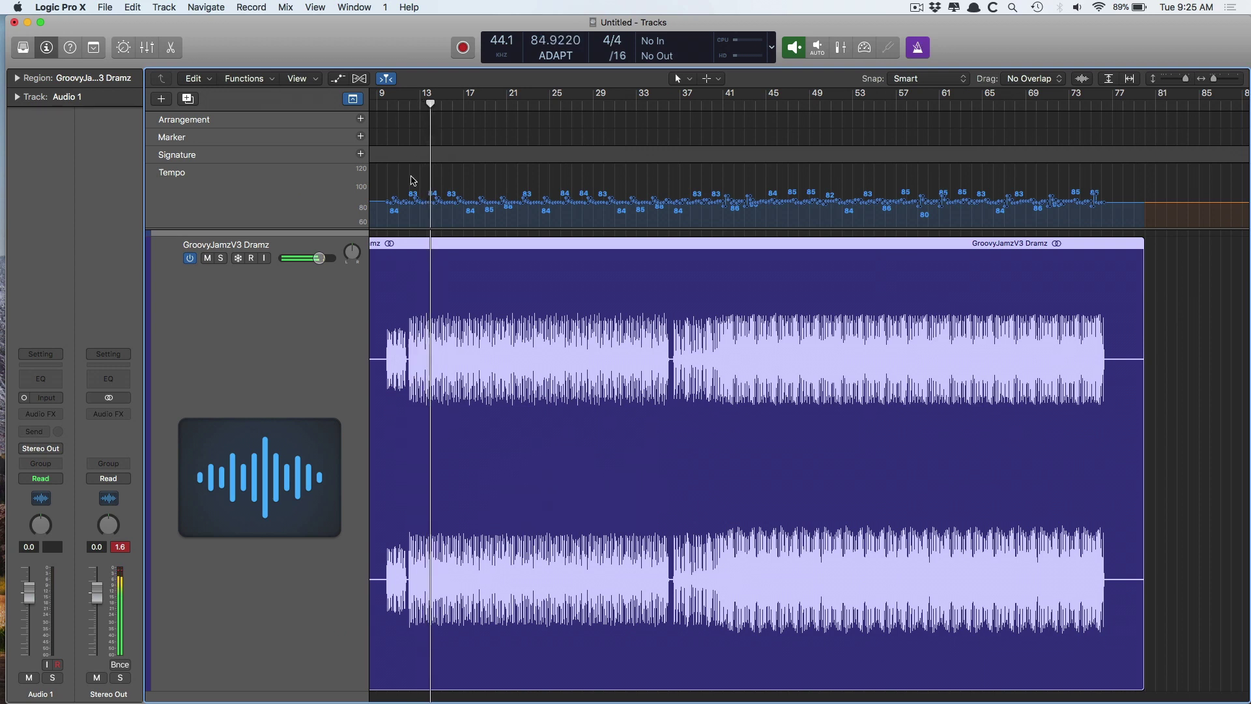
key(super+Right)
key(super+Right)
key(super+Right)
key(super+Right)
scroll(412, 180, right, 3)
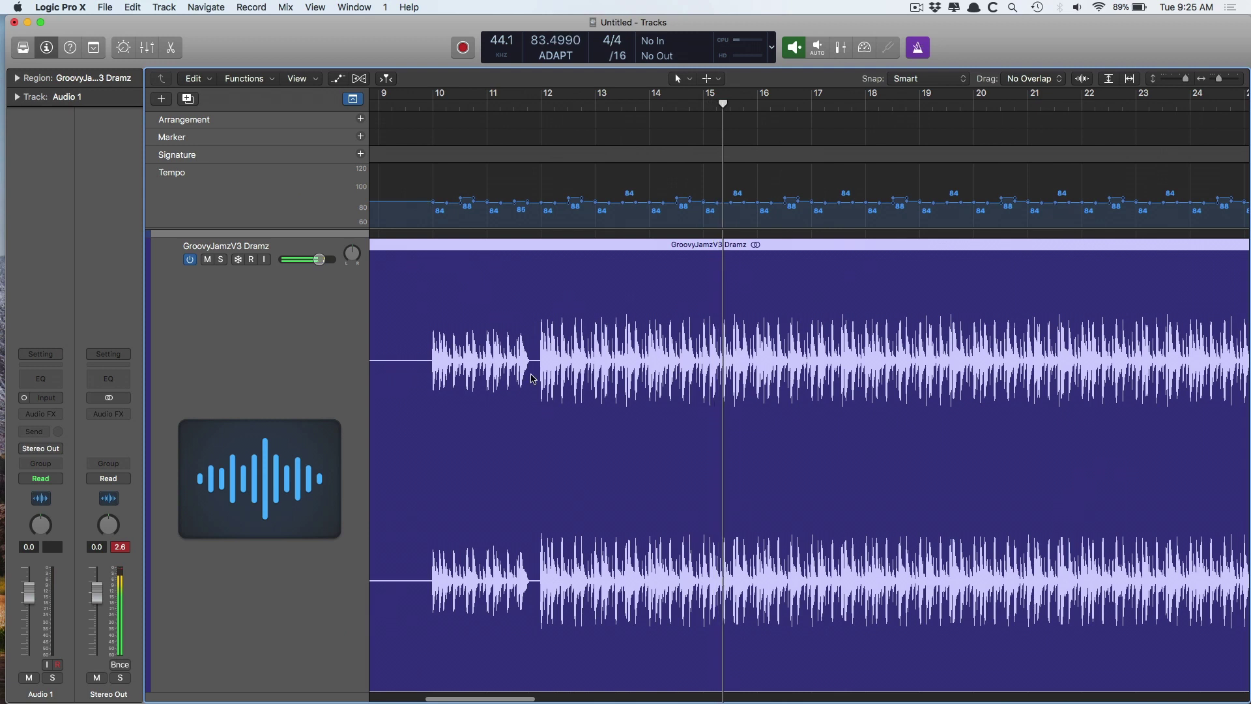
key(space)
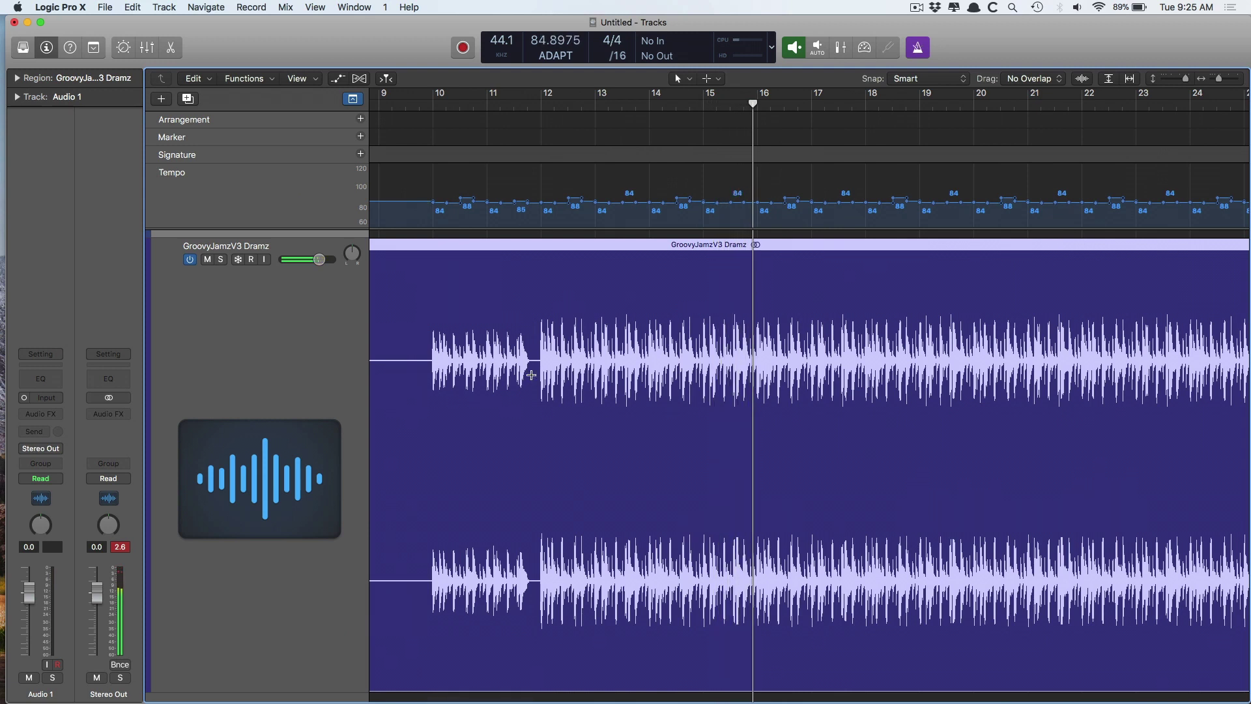
- Undo the drum file import and set the project tempo mode to Keep Project Tempo
key(super+Left)
key(super+Left)
key(super+Left)
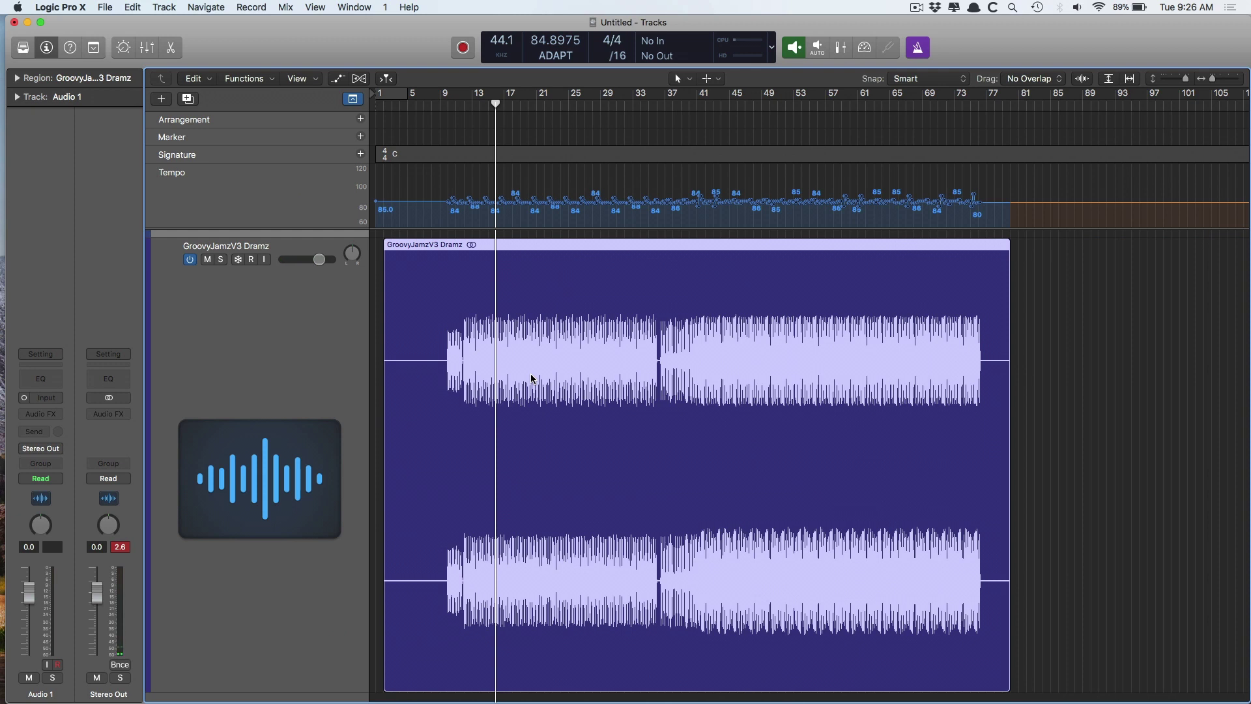
key(super+z)
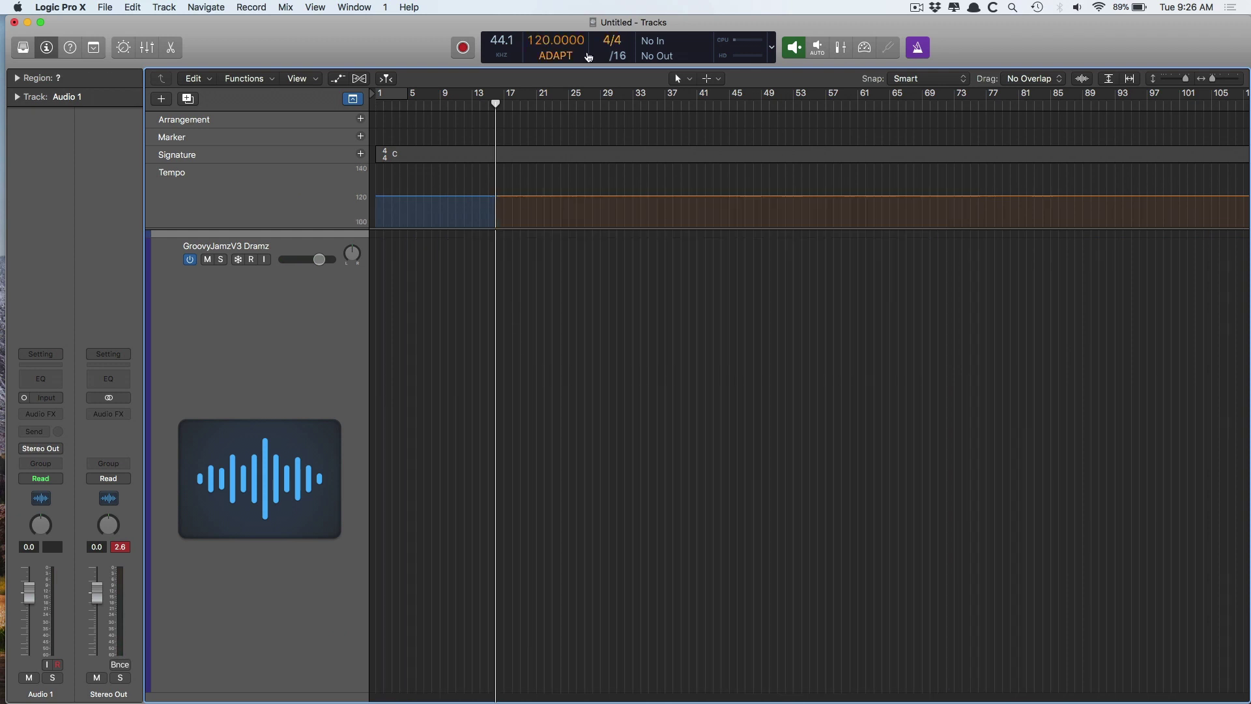
click(550, 55)
click(546, 46)
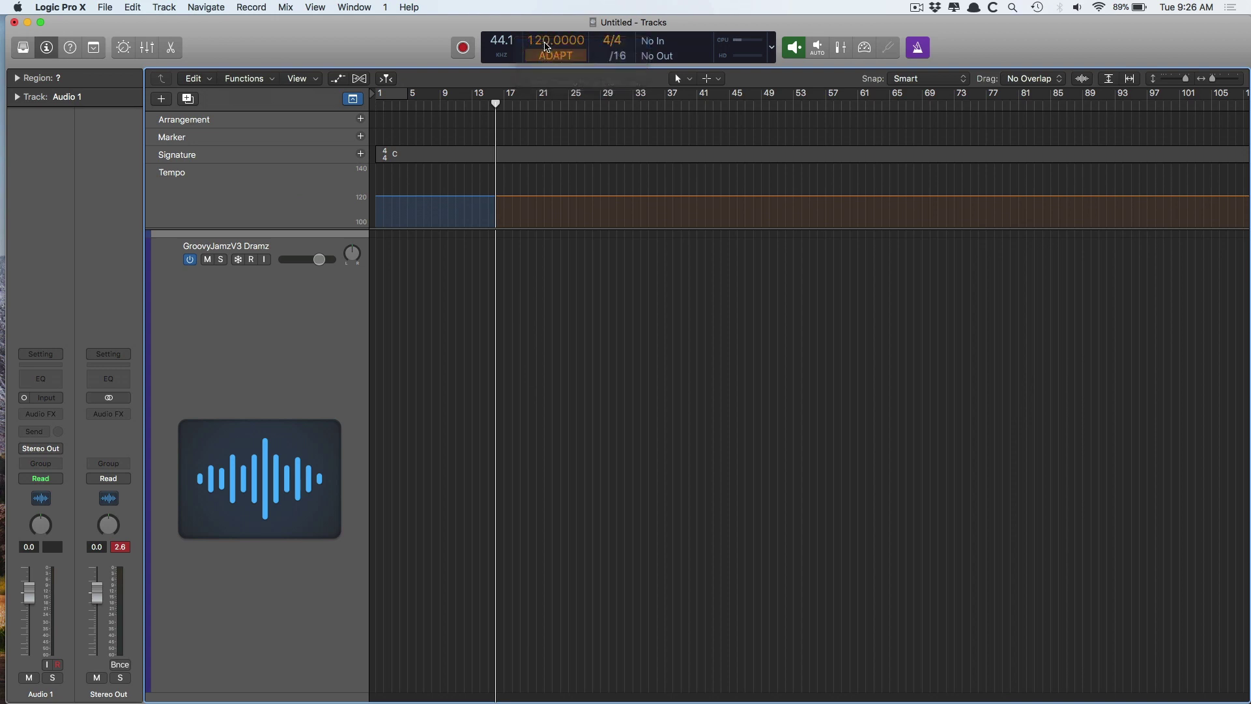
- In the Smart Tempo project settings, set imported audio files to On + Align Bars and Beats
click(557, 57)
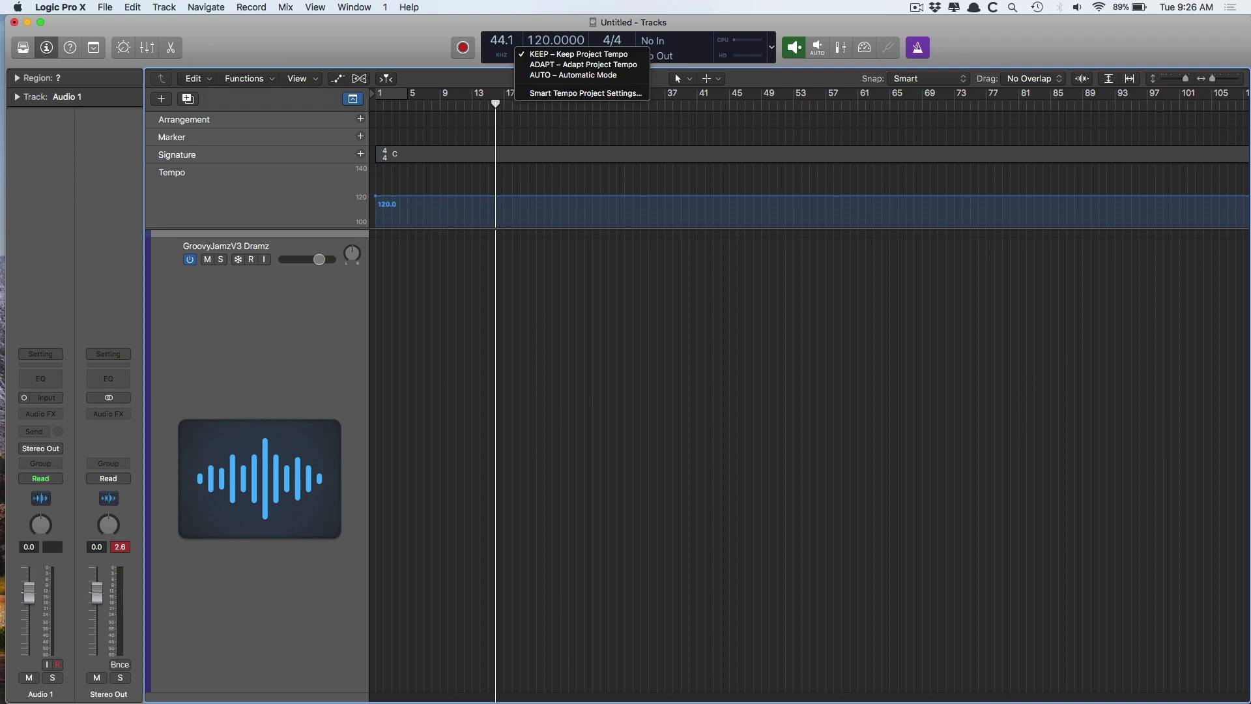
click(580, 92)
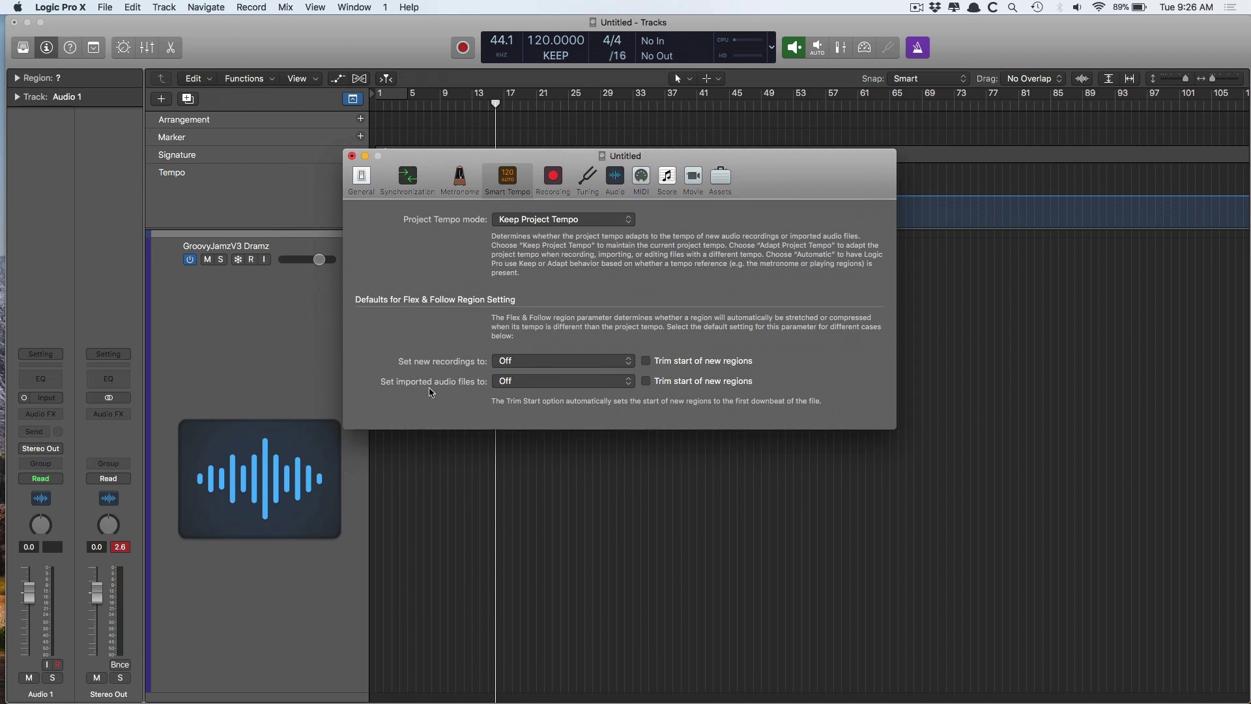
click(509, 383)
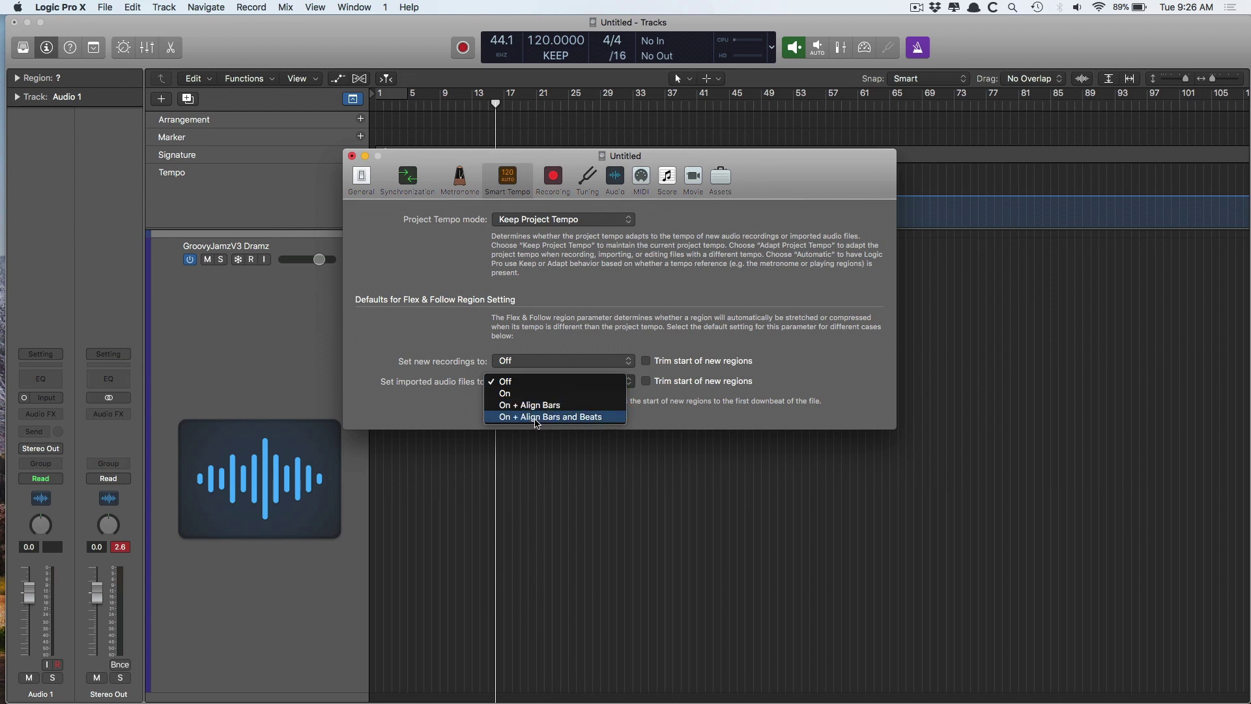
click(573, 418)
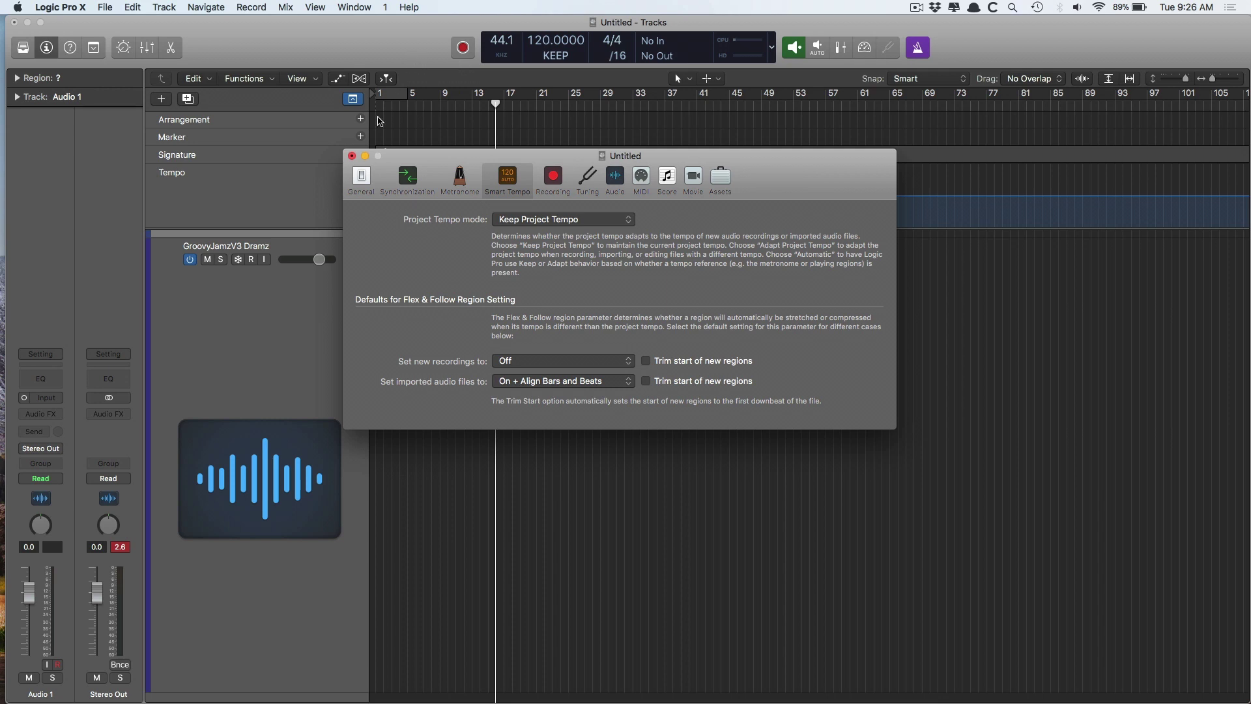
click(352, 157)
- Import the GroovyJamzV3 Dramz file from Finder onto the existing drum track at bar 2 without importing its tempo information
key(super+Tab)
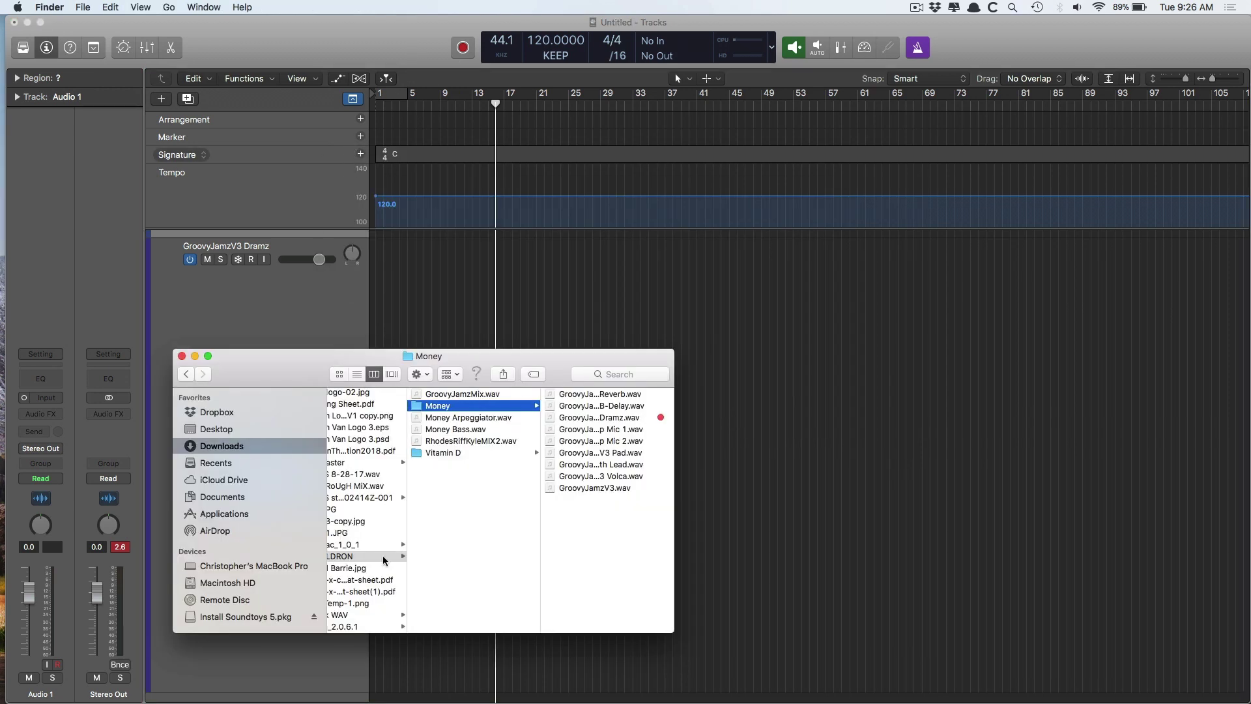
drag(594, 418, 386, 287)
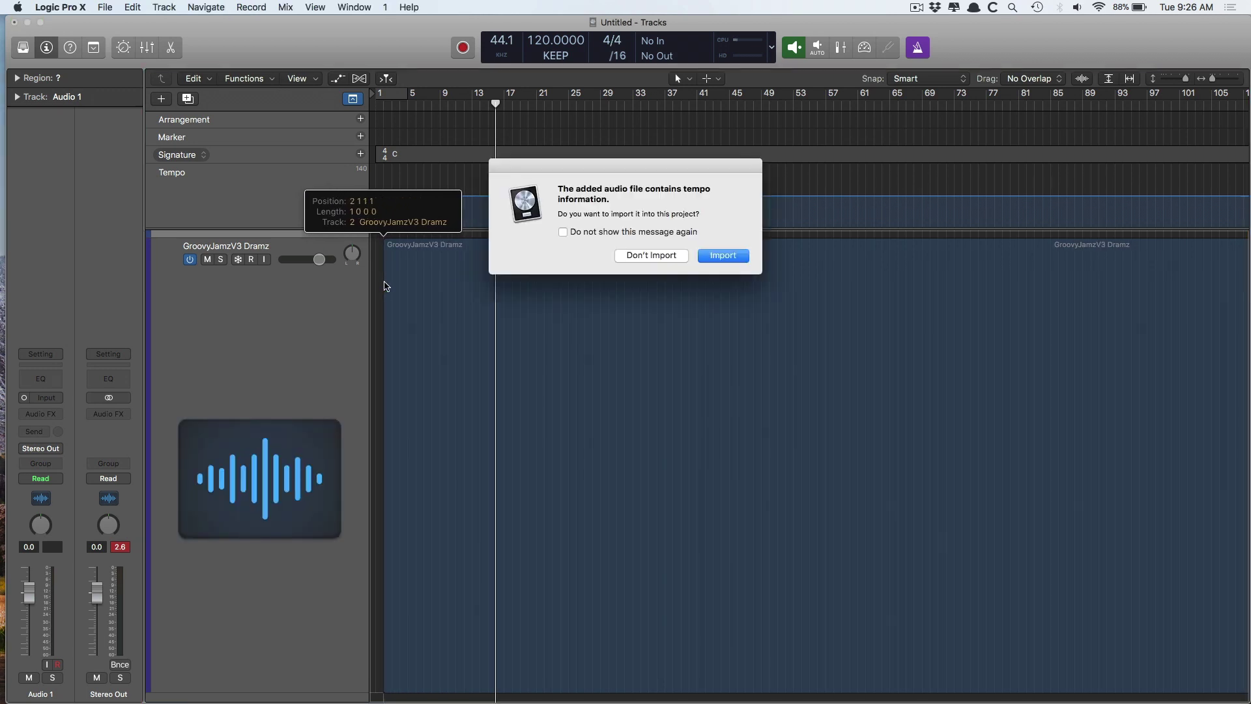
click(664, 256)
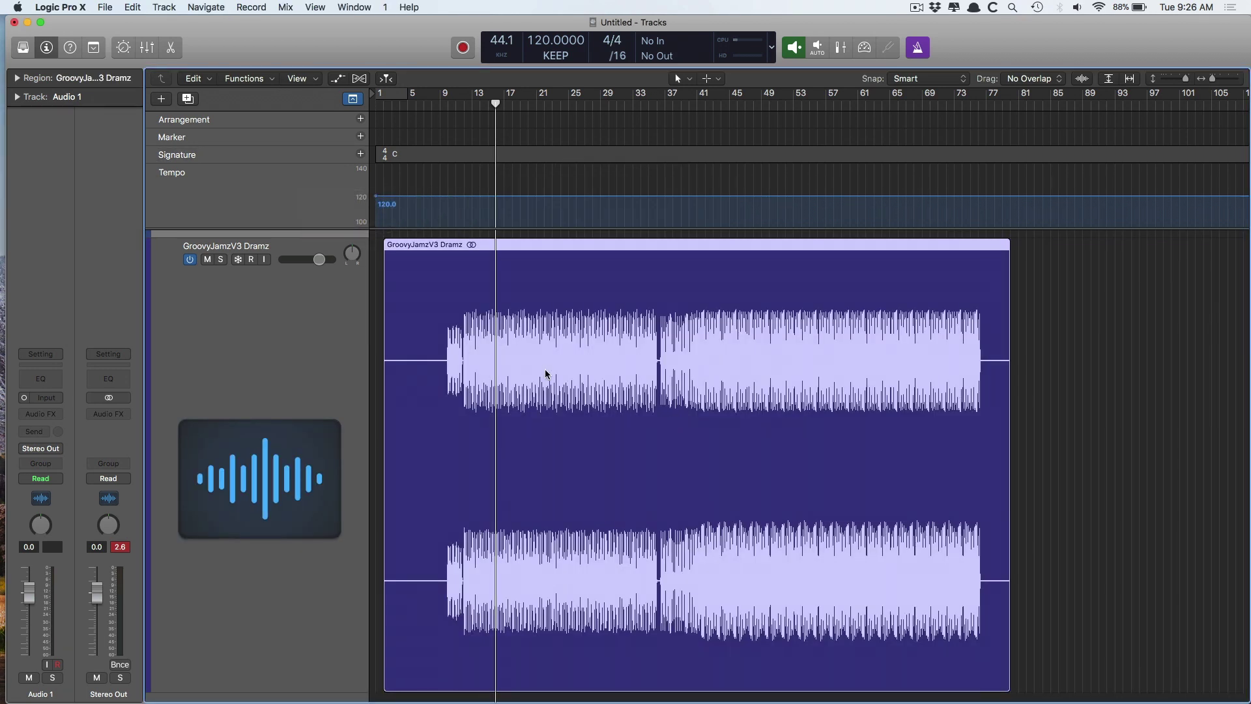
- Play the reimported drums from about bar 12 to check that they follow the project tempo
scroll(540, 369, up, 5)
scroll(534, 293, left, 10)
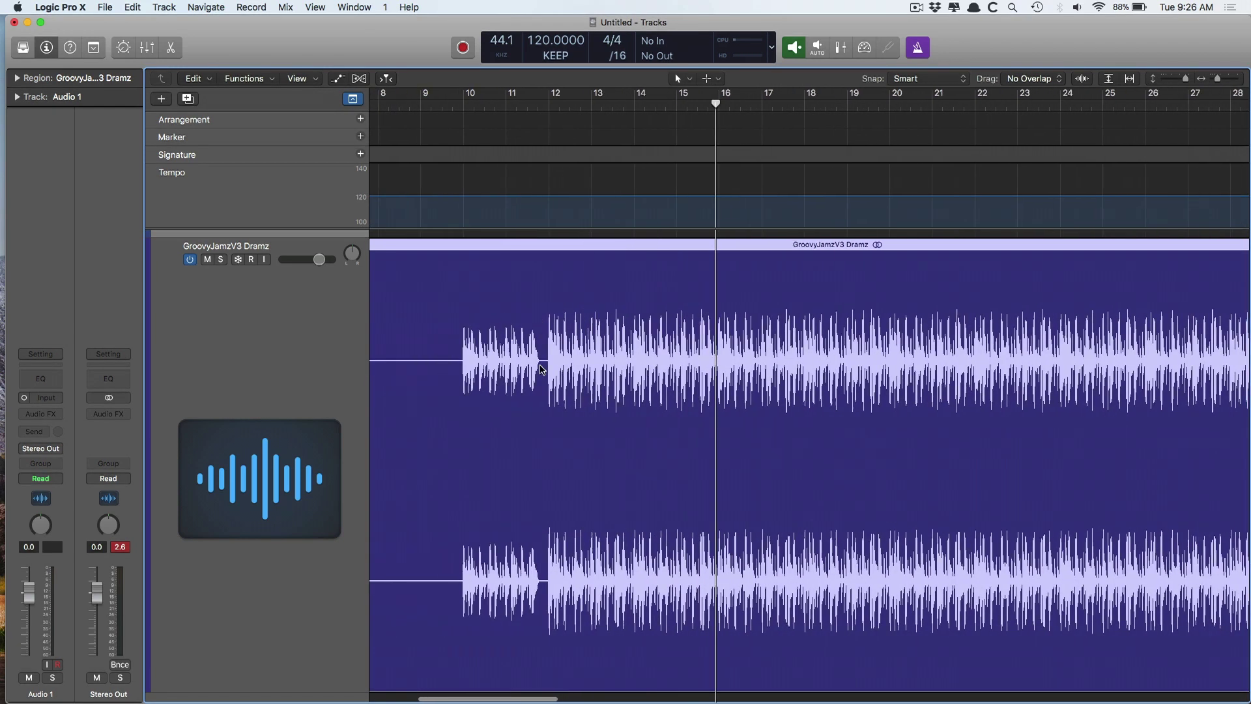
click(582, 99)
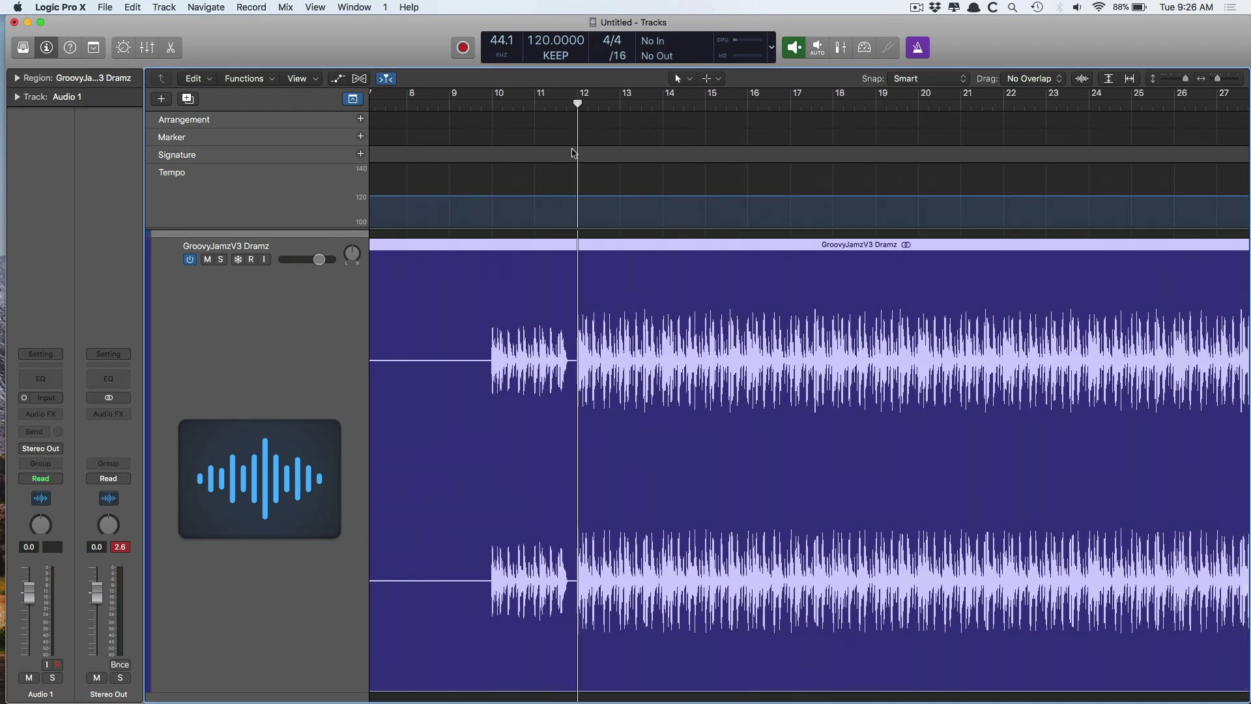
key(space)
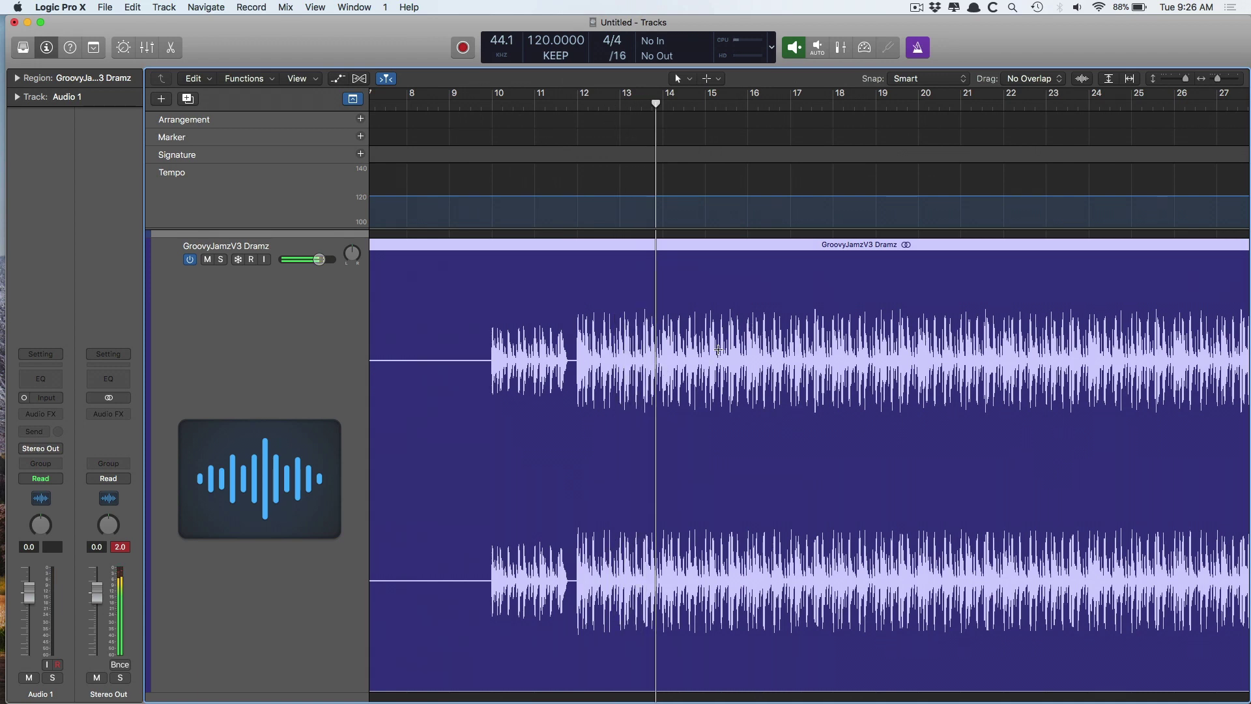
key(z)
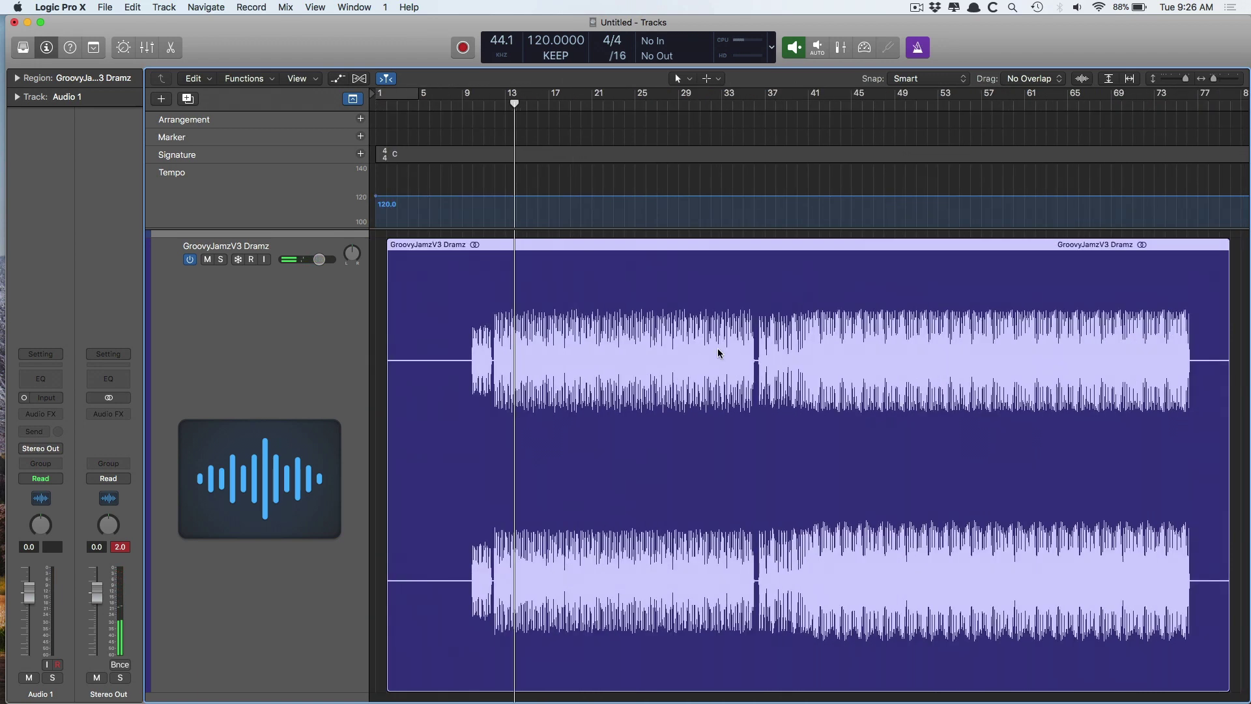
- Set the project tempo to 200 BPM while the drums play
double_click(534, 38)
text(200)
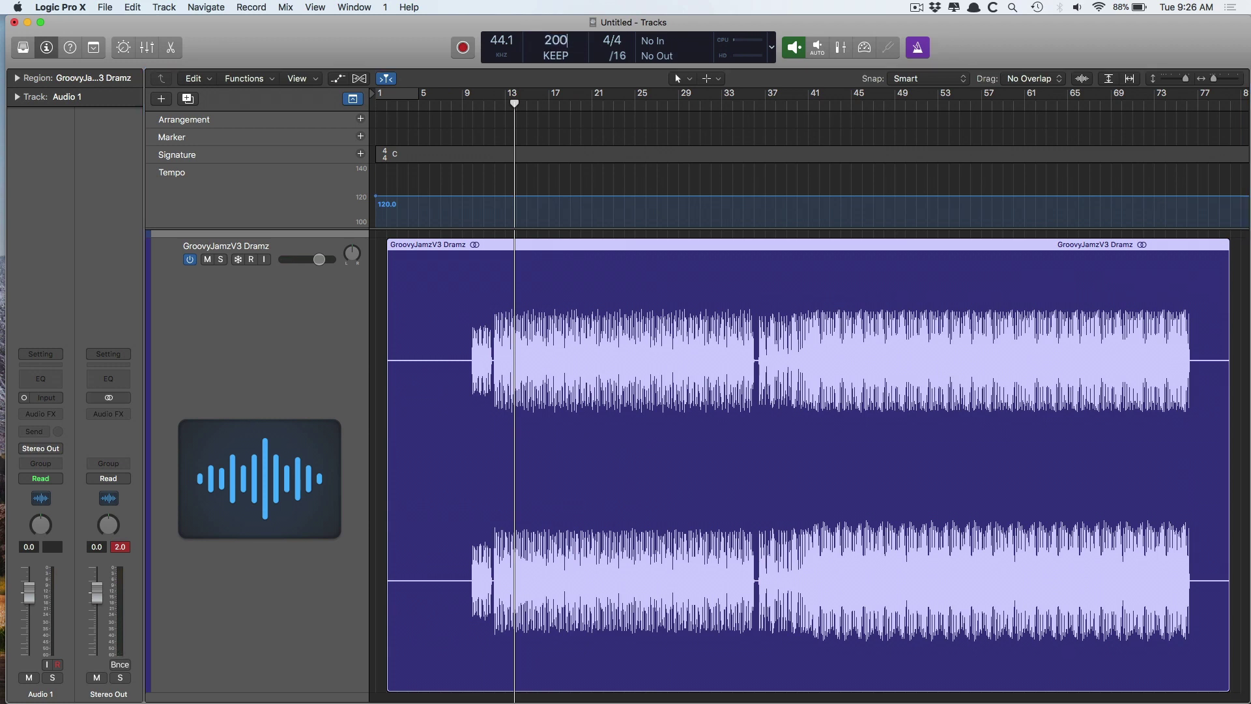
key(Return)
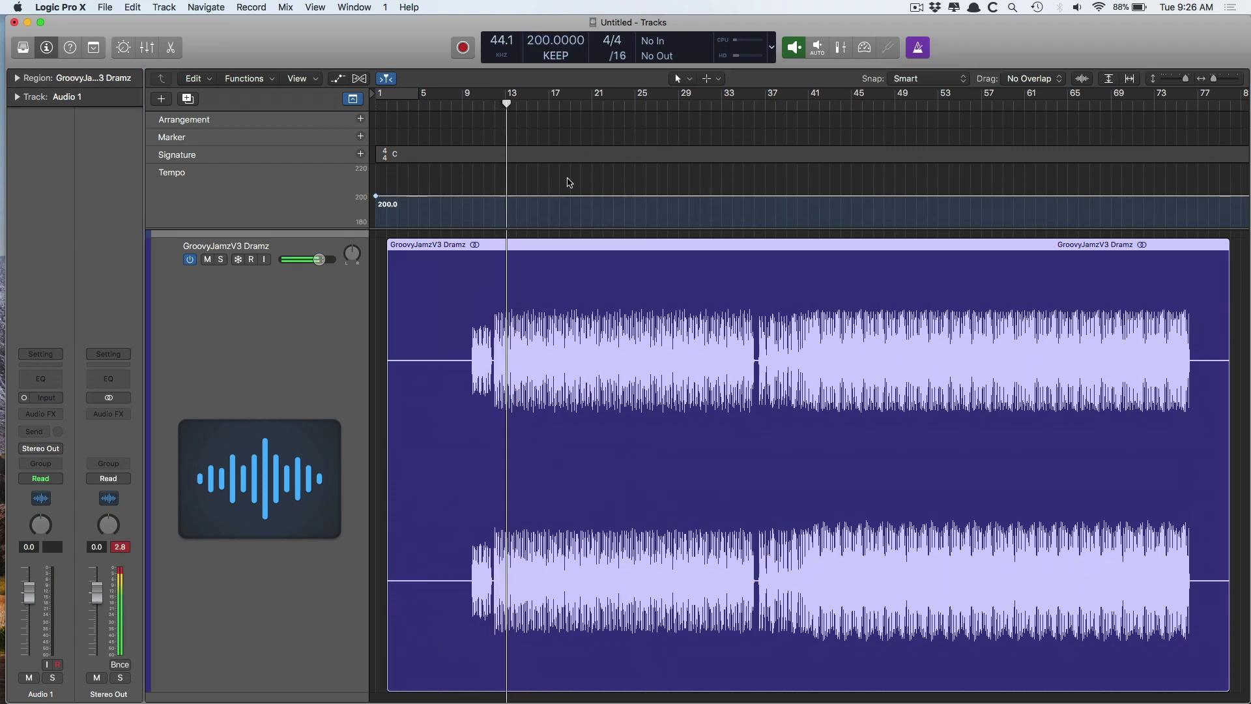
- Try a project tempo of 50 BPM during playback and undo the tempo change
double_click(533, 41)
text(50)
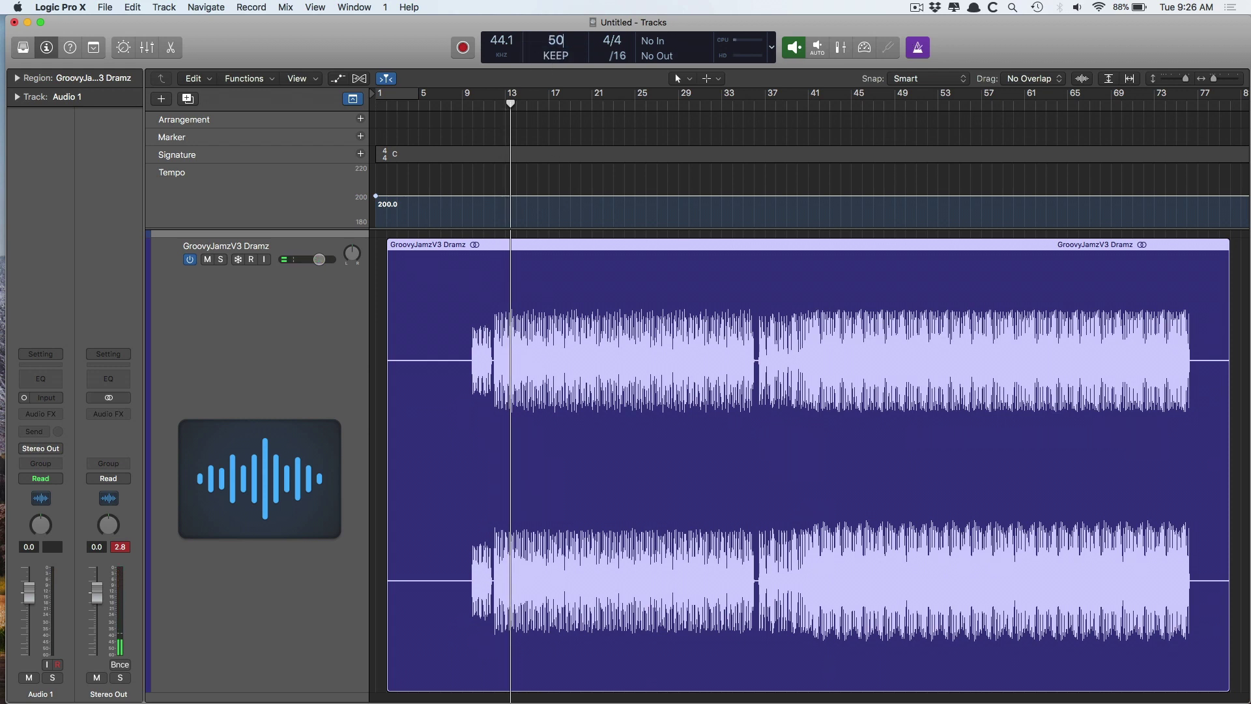
key(Return)
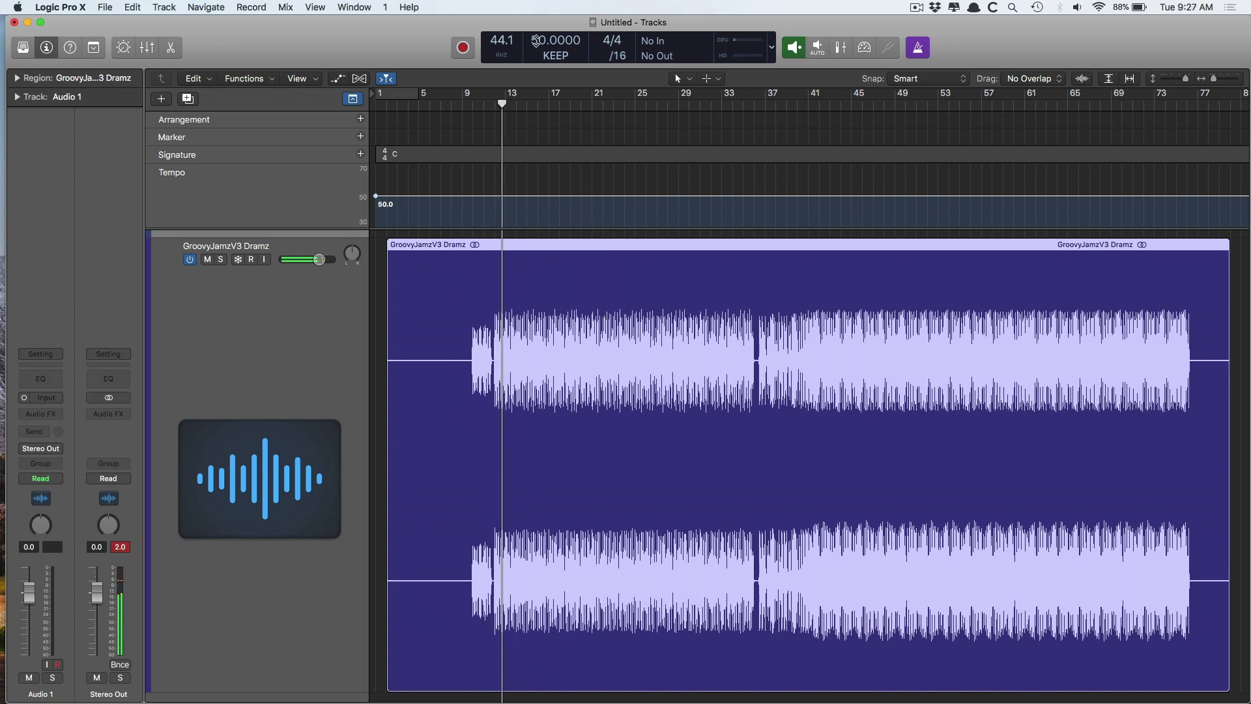
key(super+z)
key(super+z)
key(super+z)
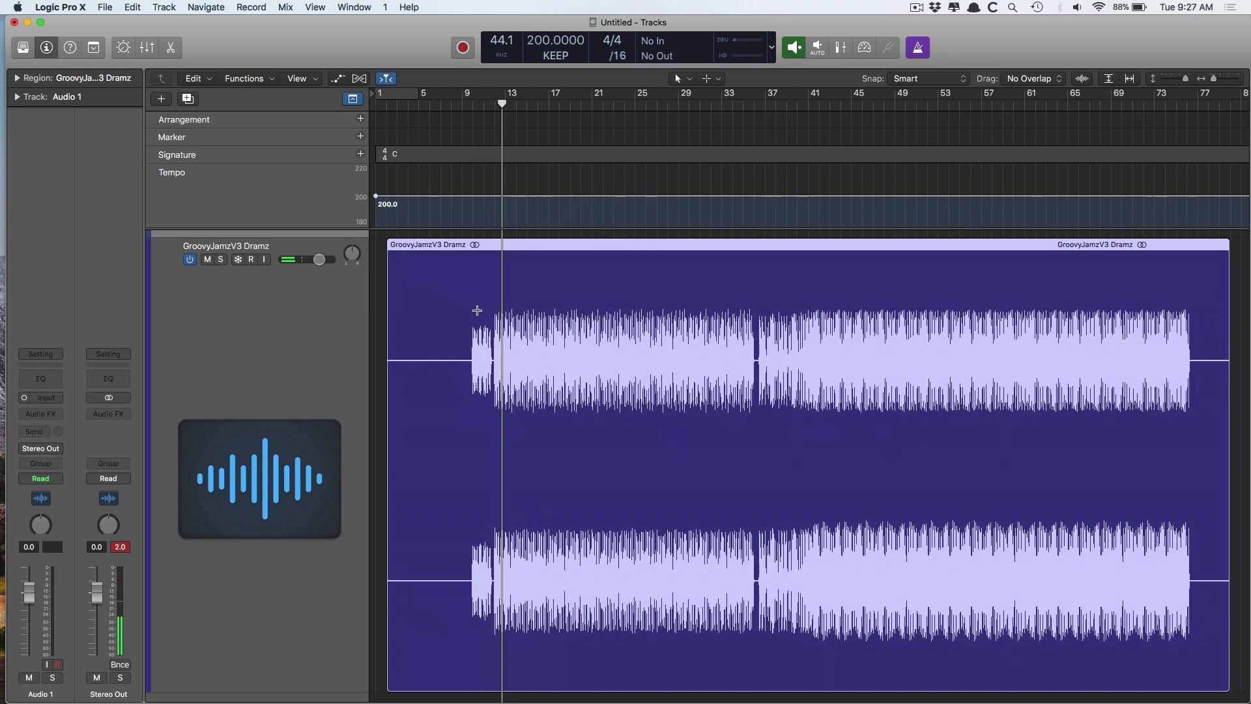
- Undo the drum import and set the Smart Tempo project default for imported audio files to Off
key(super+z)
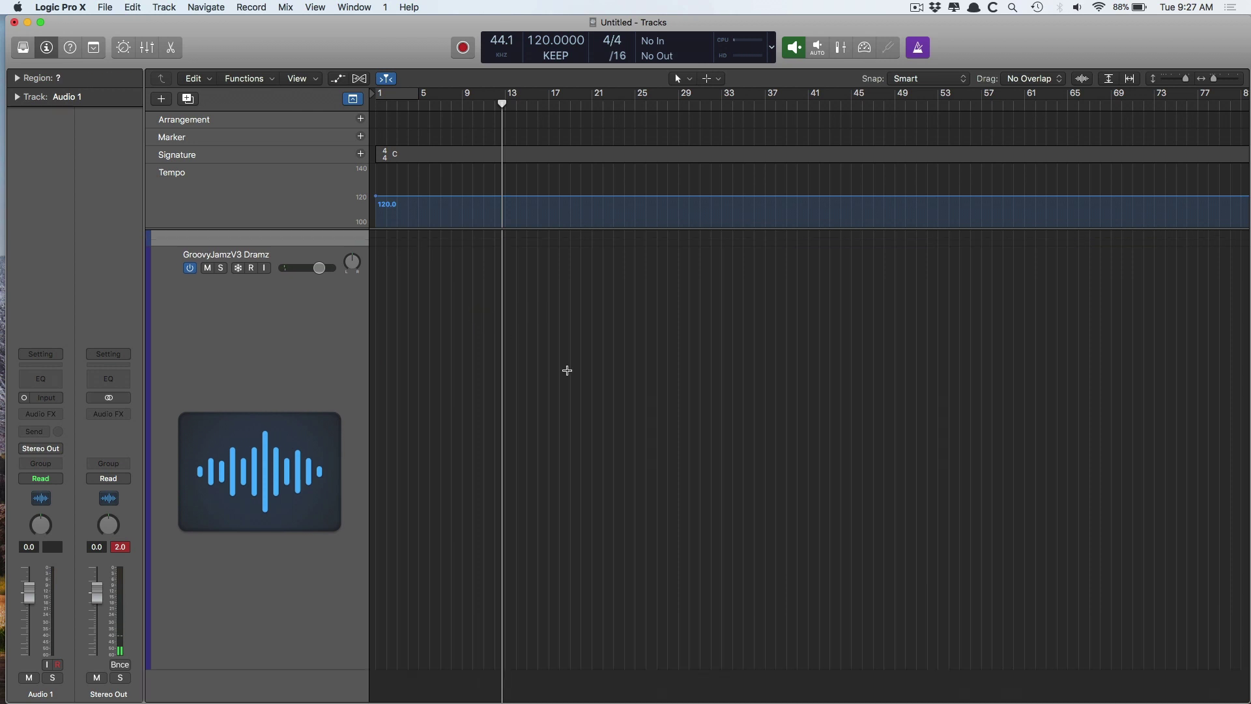
click(561, 56)
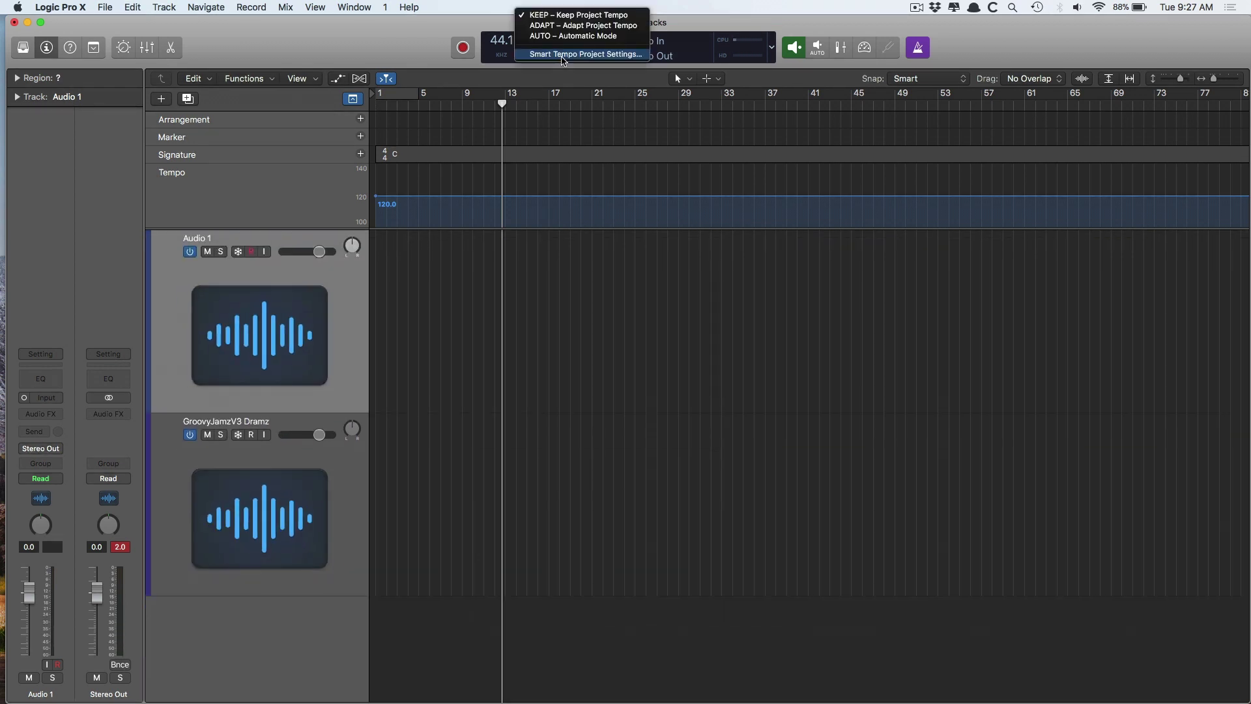
click(565, 51)
click(615, 381)
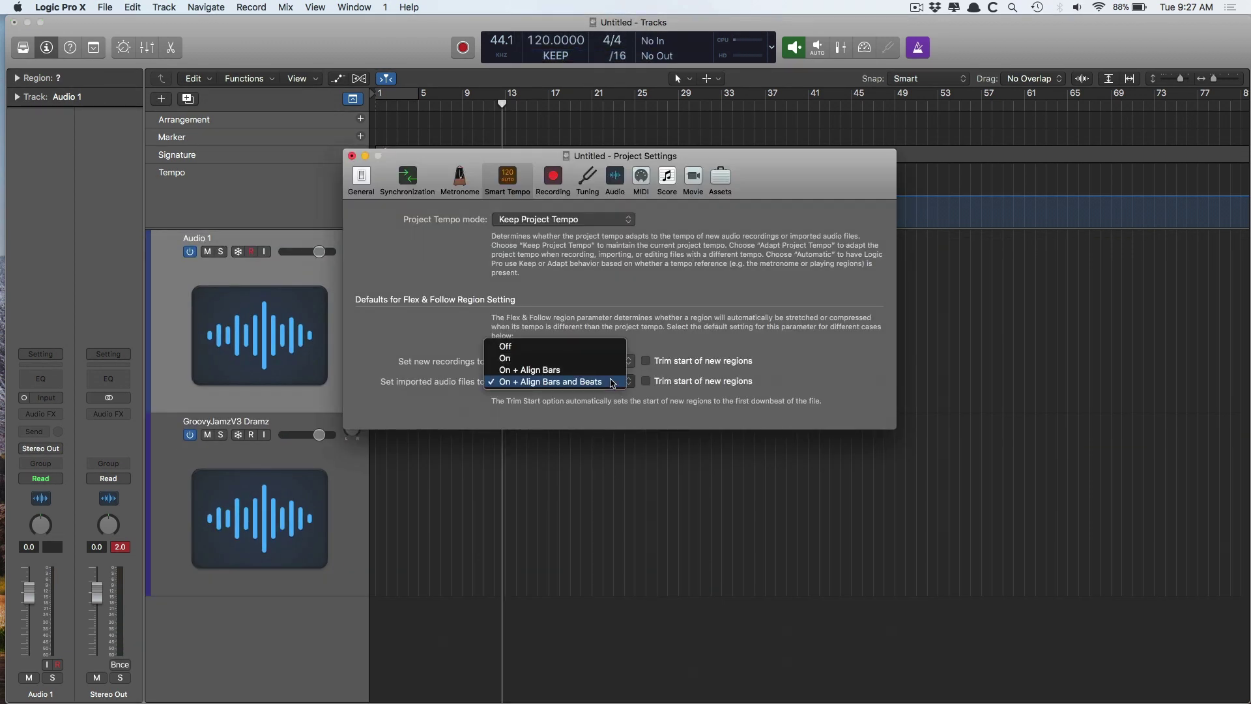
click(563, 343)
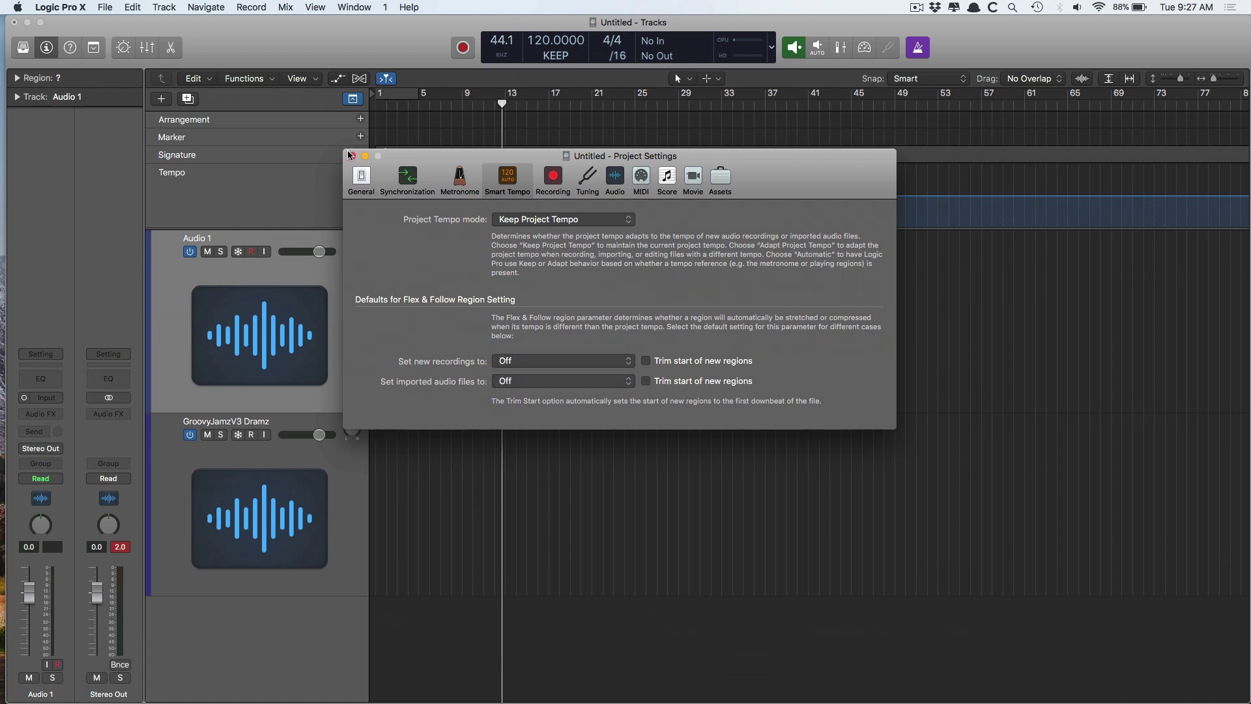
click(350, 156)
- Import GroovyJamzV3 Dramz in Adapt Project Tempo mode onto the Audio 1 track at about bar 5 and delete the leftover empty drum track
click(556, 55)
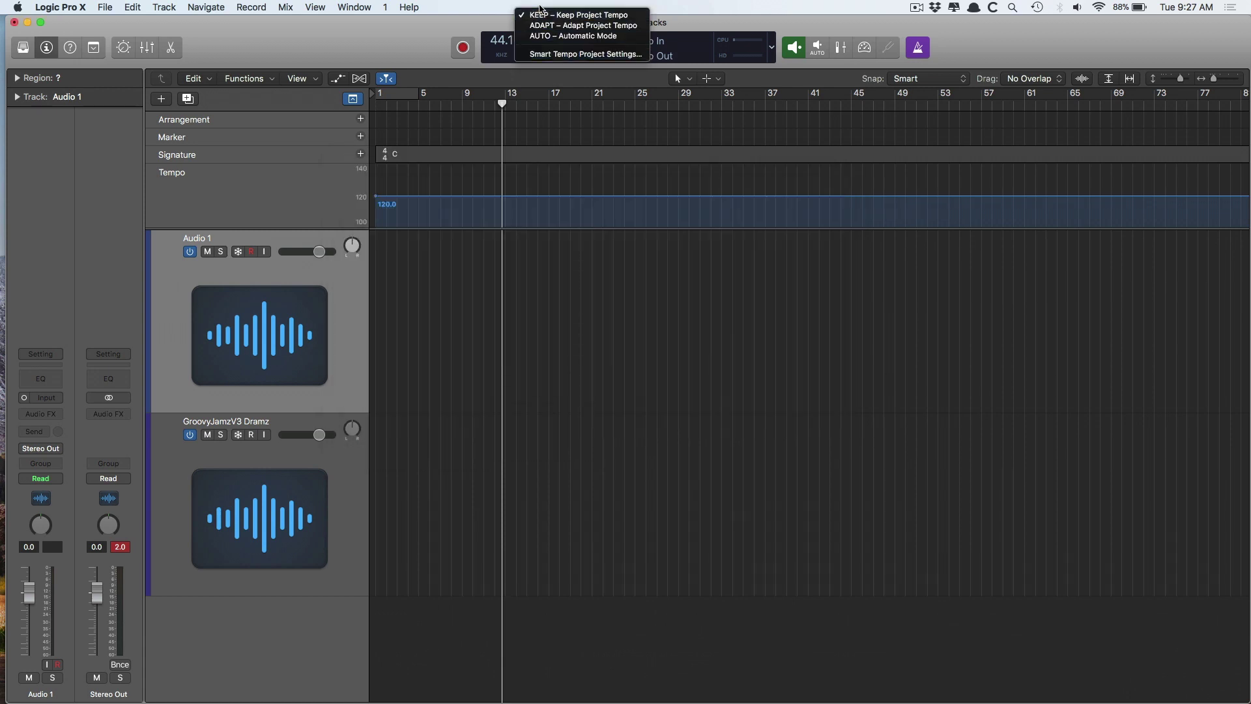
click(544, 26)
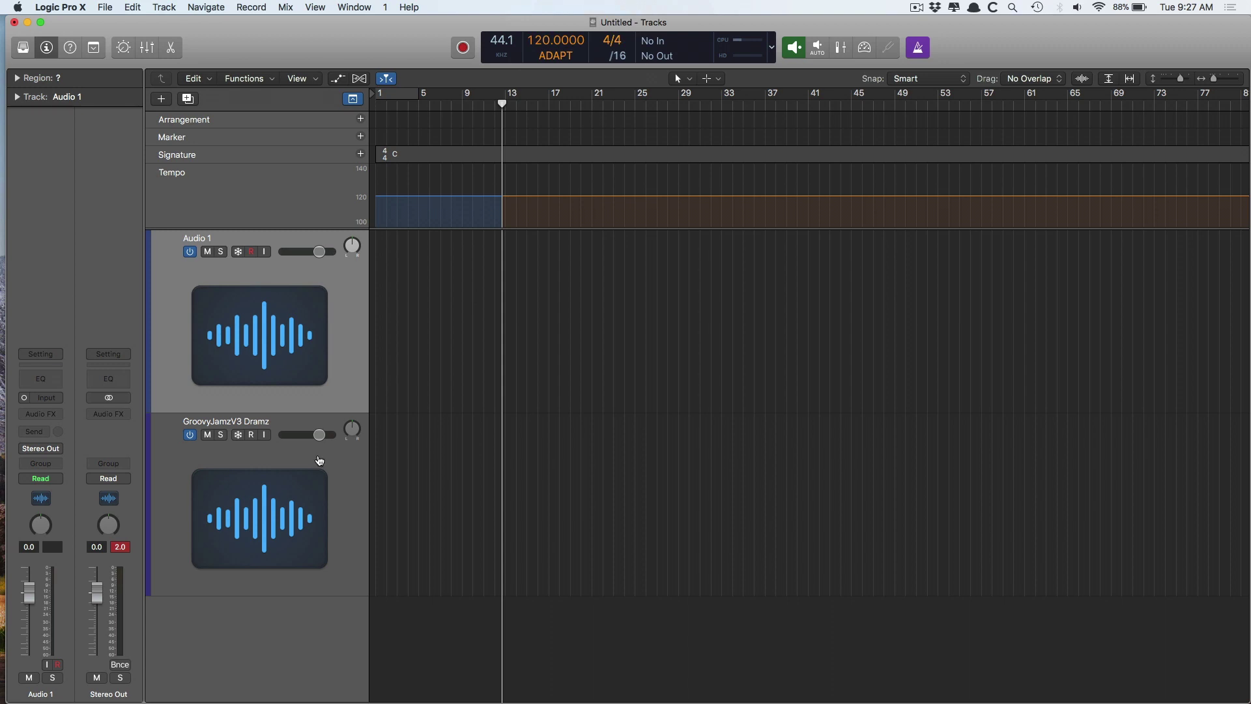
key(super+Tab)
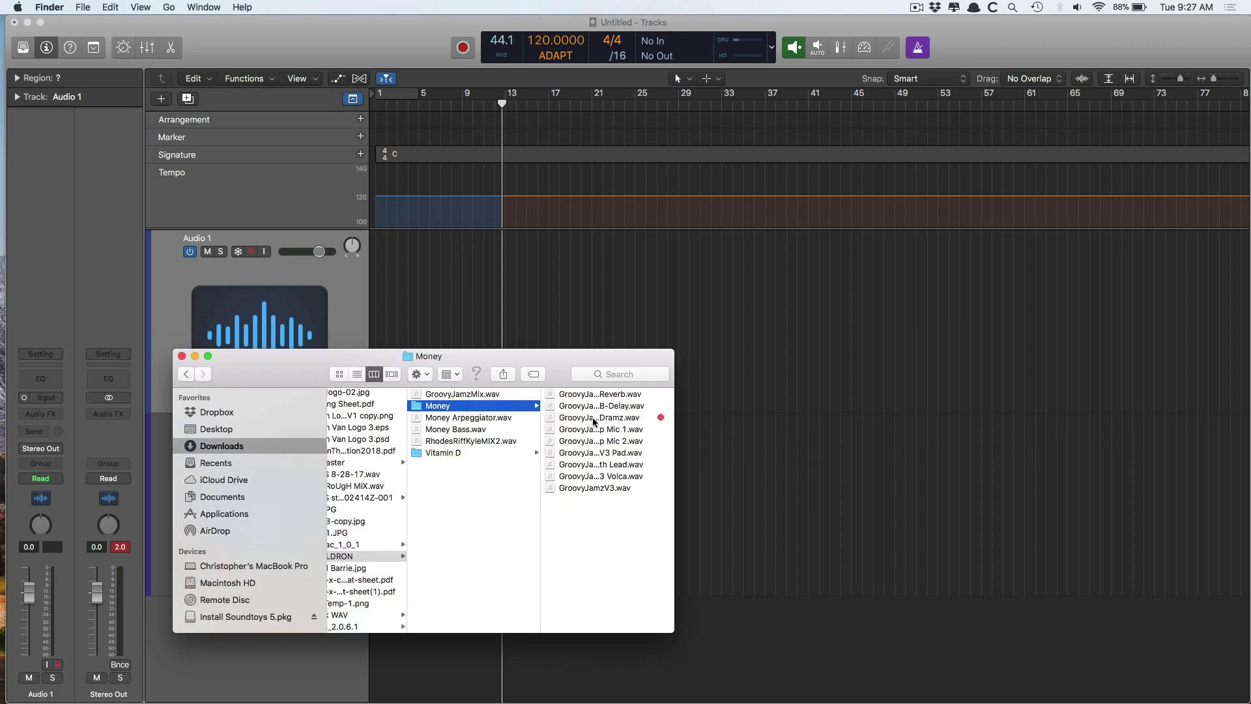
drag(594, 421, 419, 267)
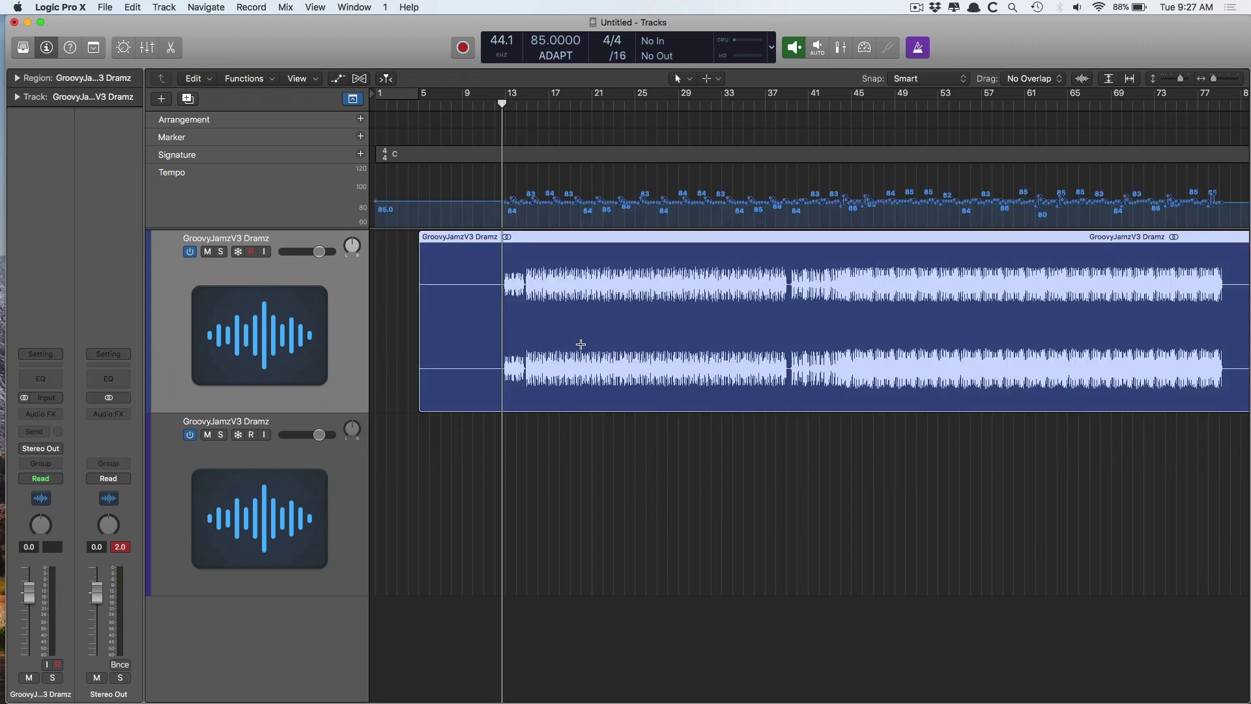
click(302, 518)
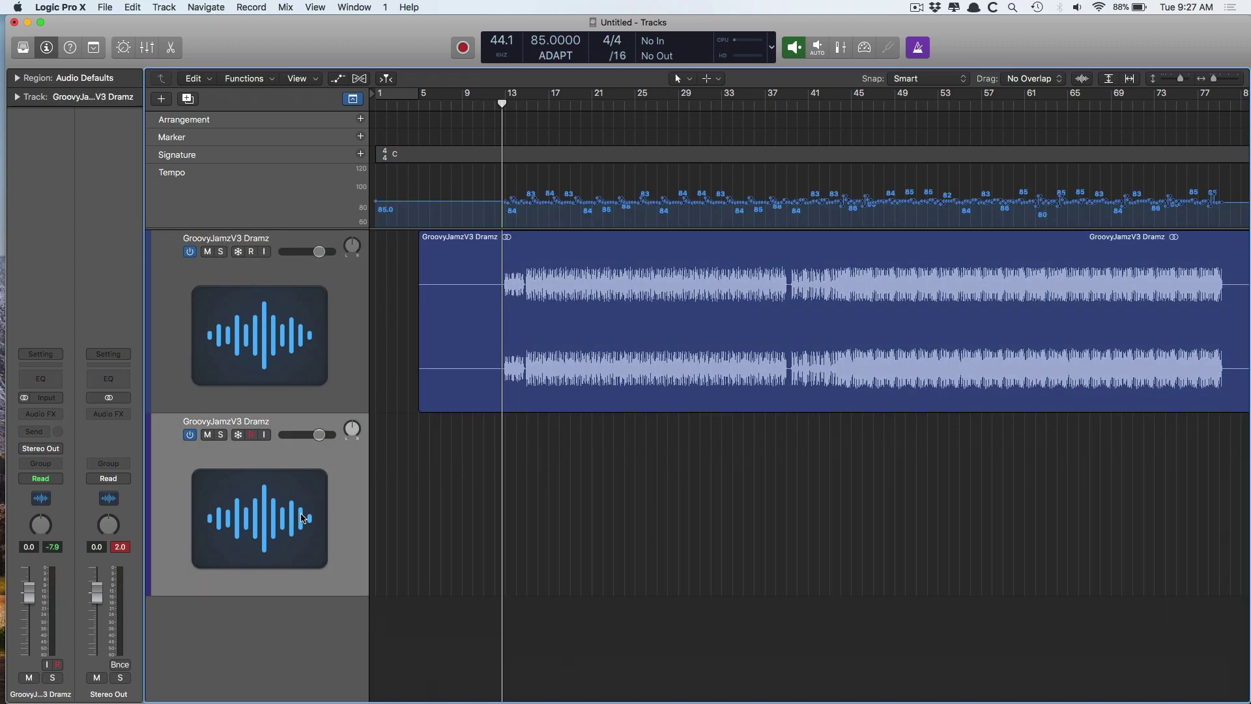
key(super+BackSpace)
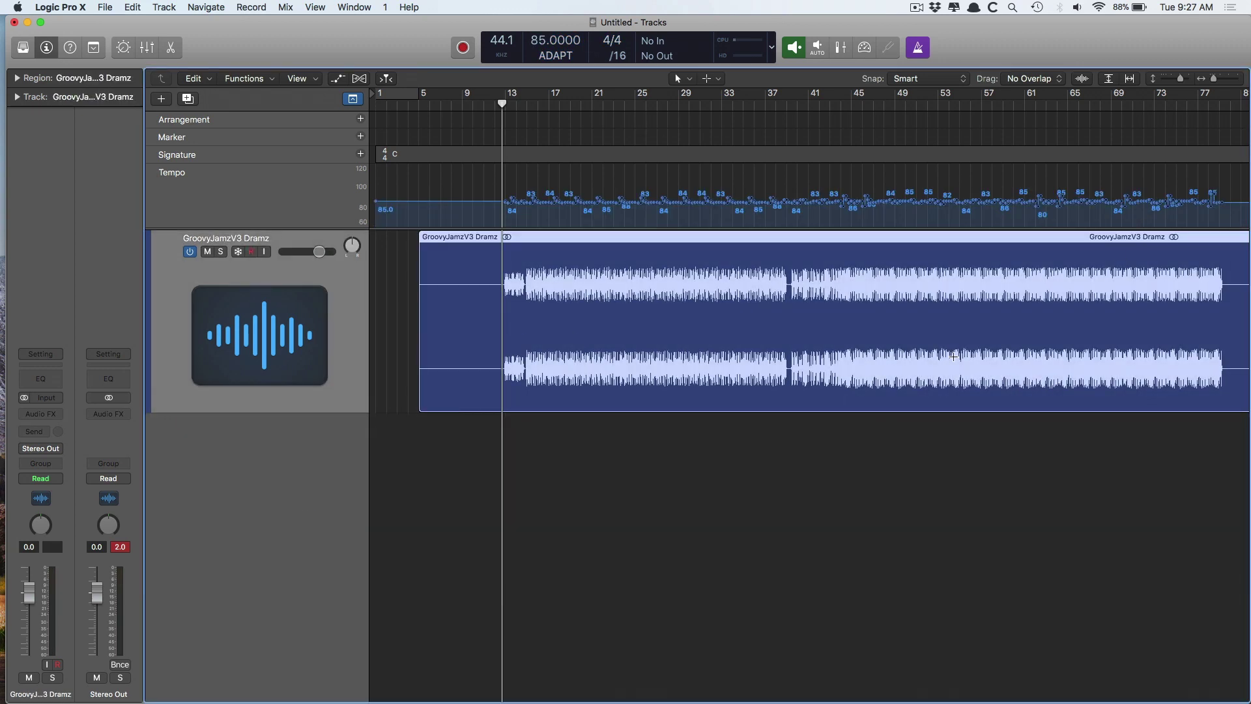
- Filter the Apple Loops by the Synths instrument and preview 80s Pop Synthesizer 01 and A-Game Glitch Synth
key(o)
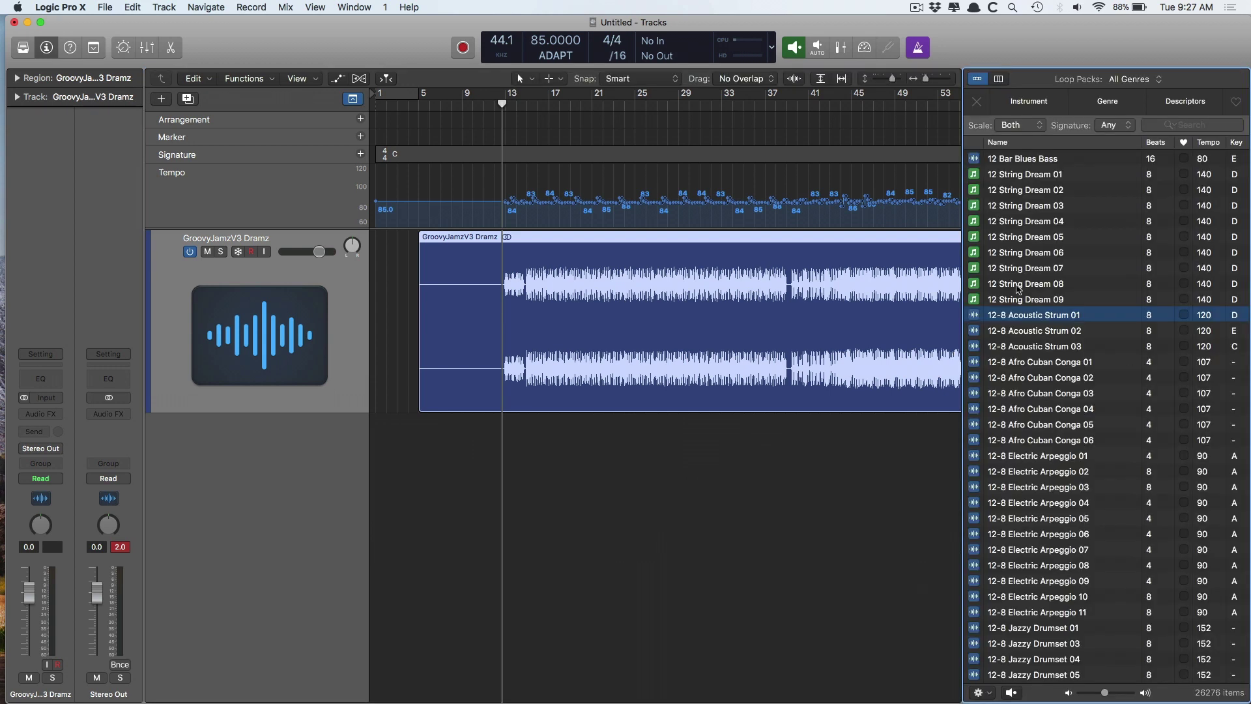
click(1030, 103)
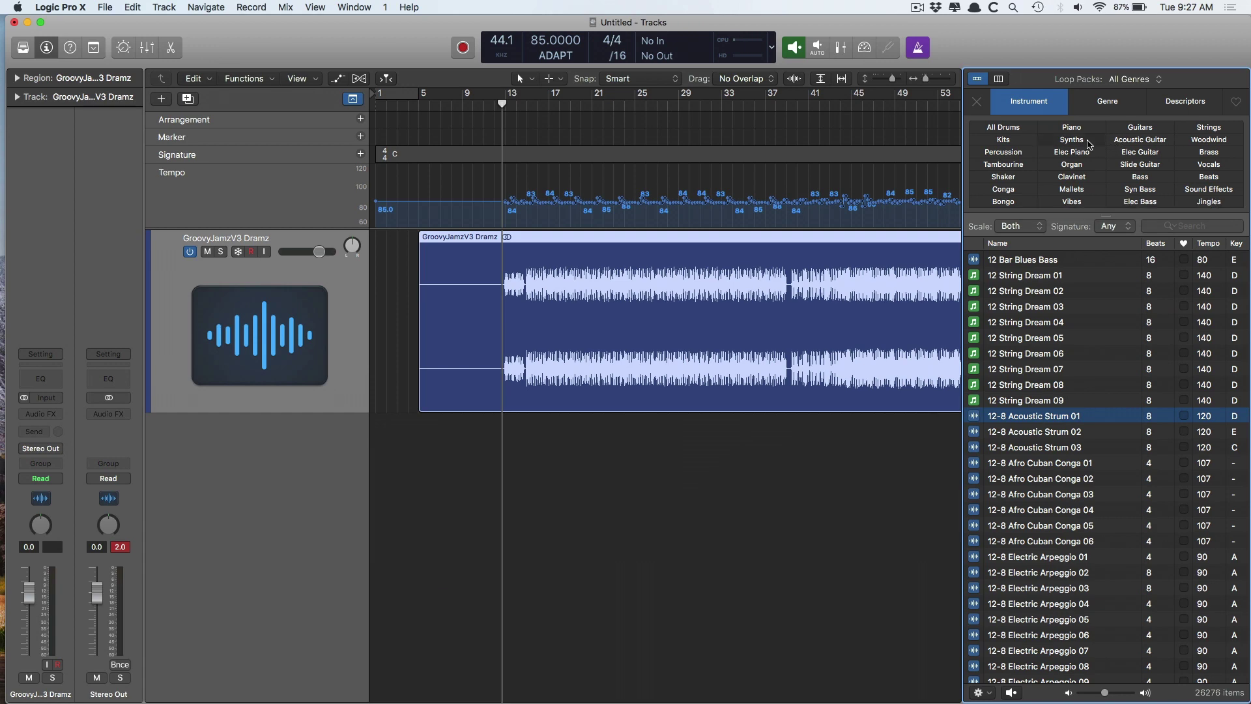
click(1071, 139)
scroll(1056, 341, down, 10)
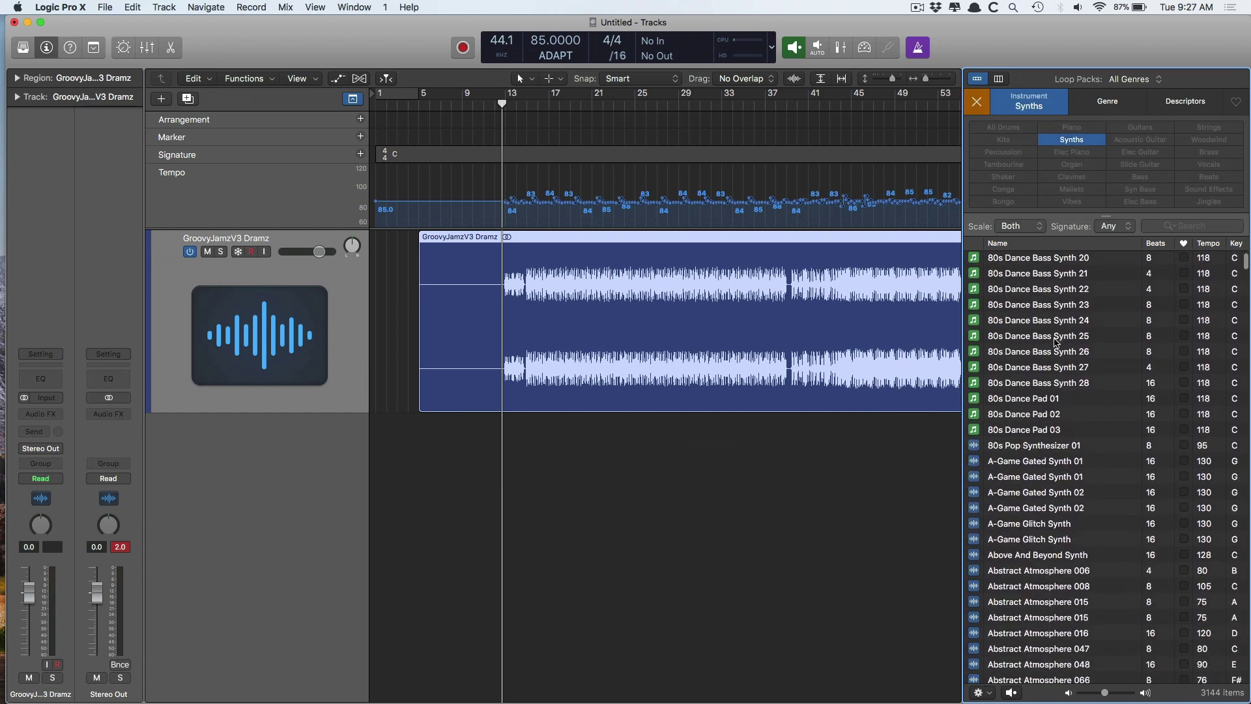
click(1024, 392)
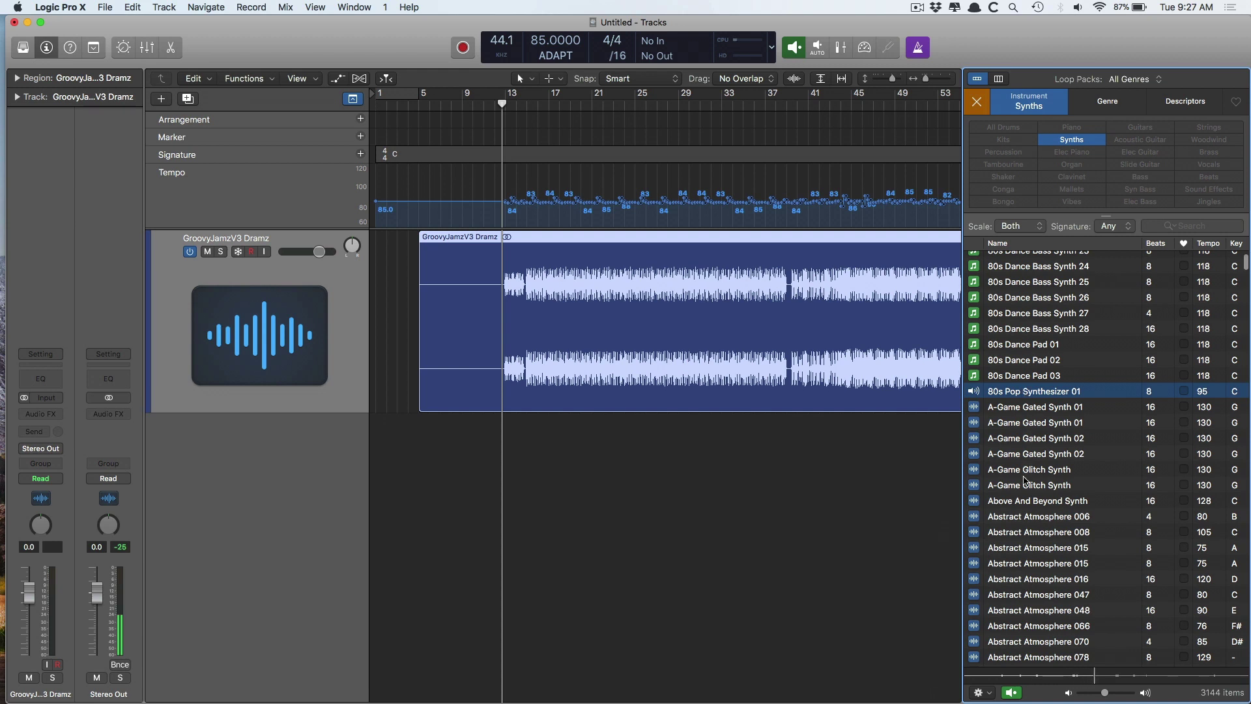
click(1028, 469)
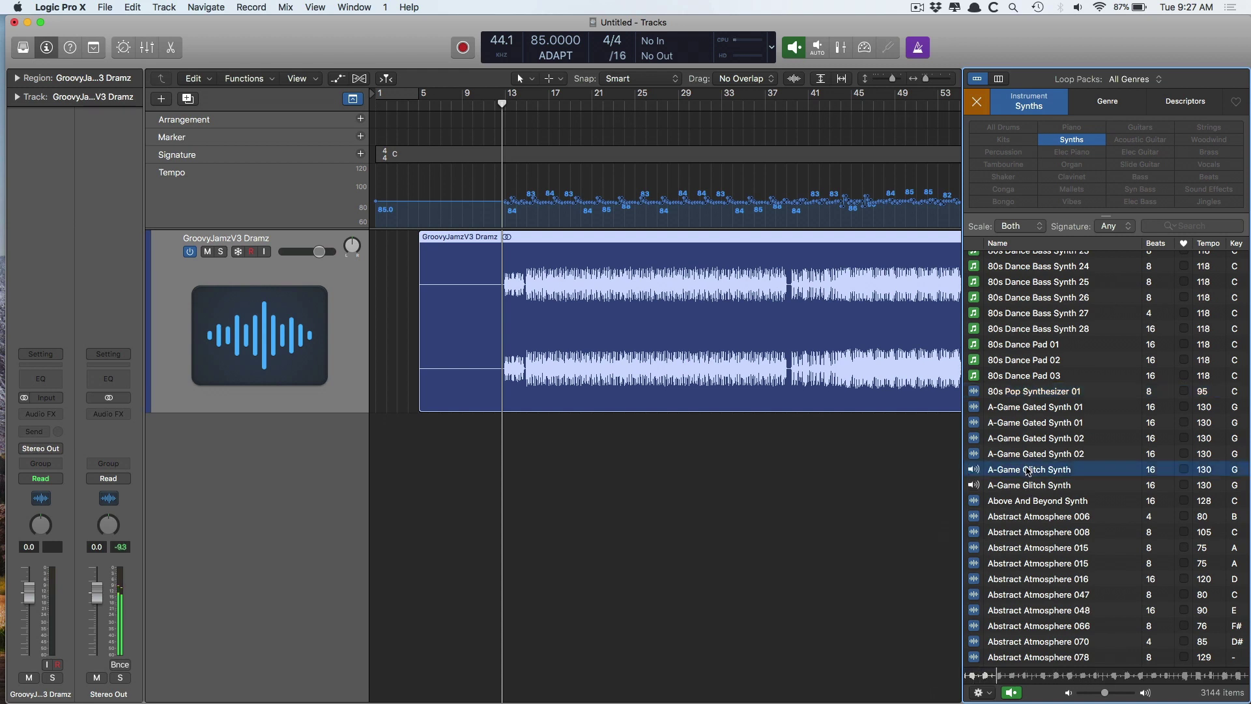
- Place the A-Game Glitch Synth loop on a new track at bar 15 and compare its start with the drum hits
drag(1027, 470, 527, 489)
drag(510, 441, 574, 593)
ctrl+alt+click(628, 422)
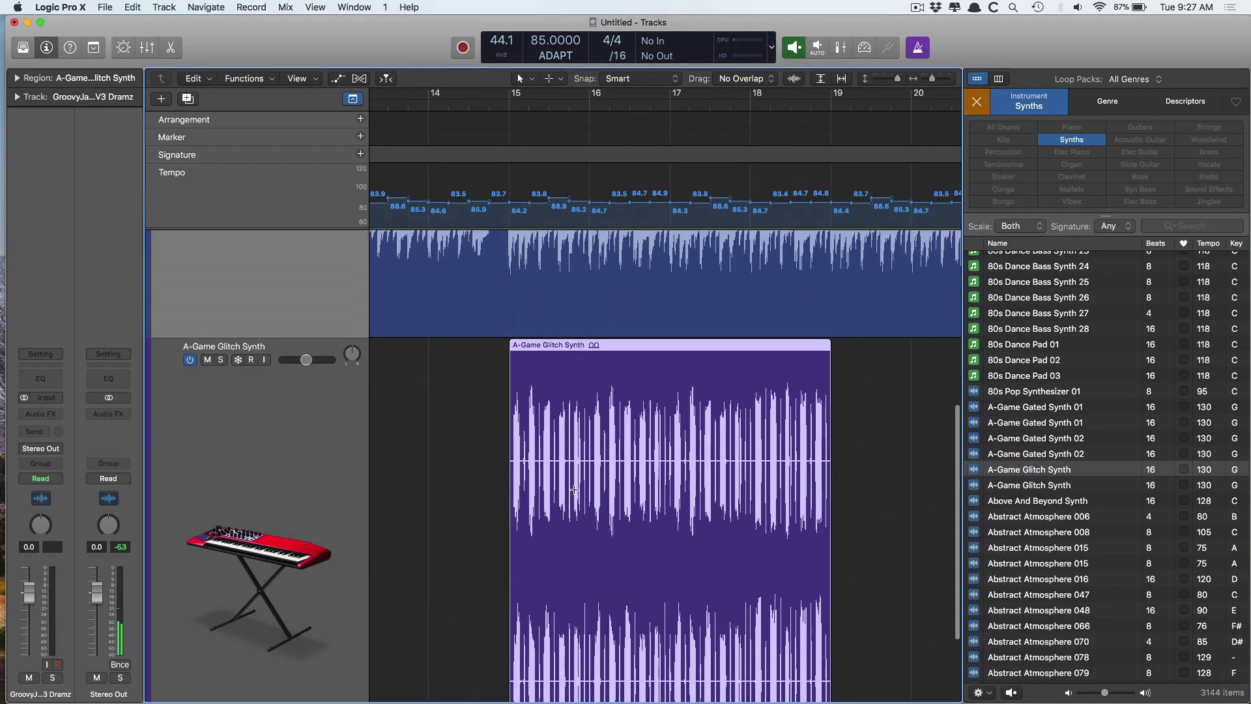
drag(627, 419, 713, 514)
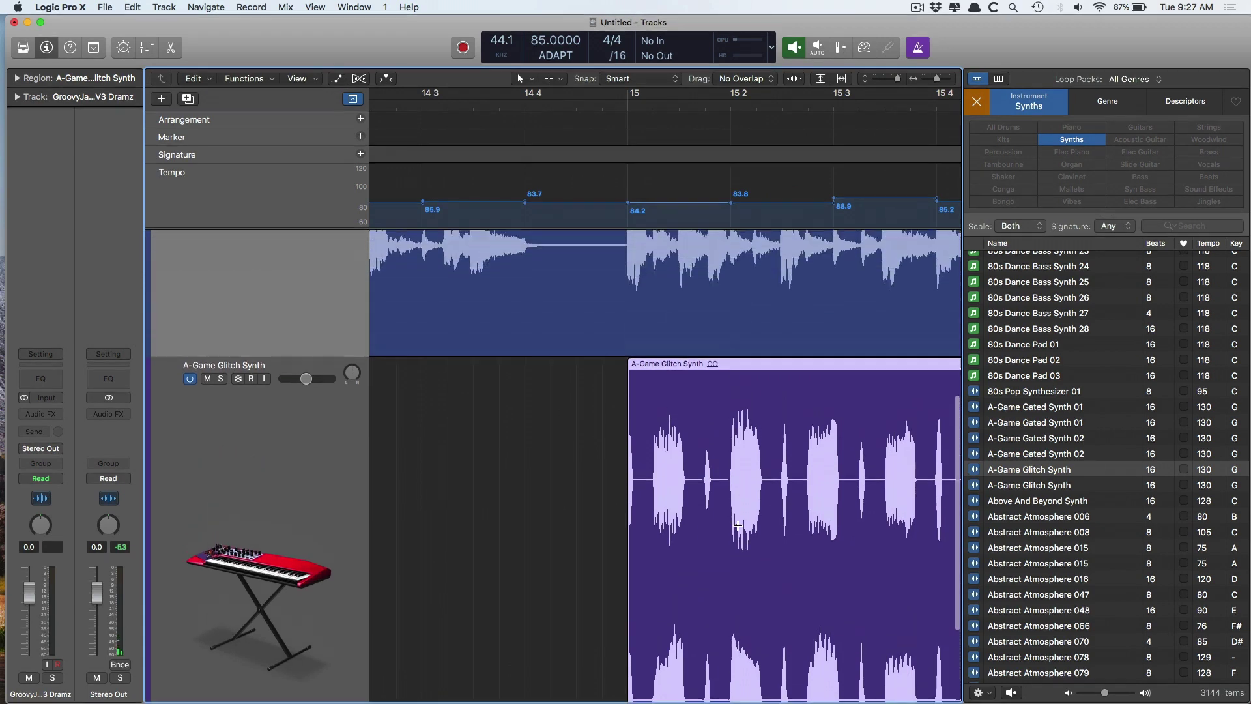
click(721, 505)
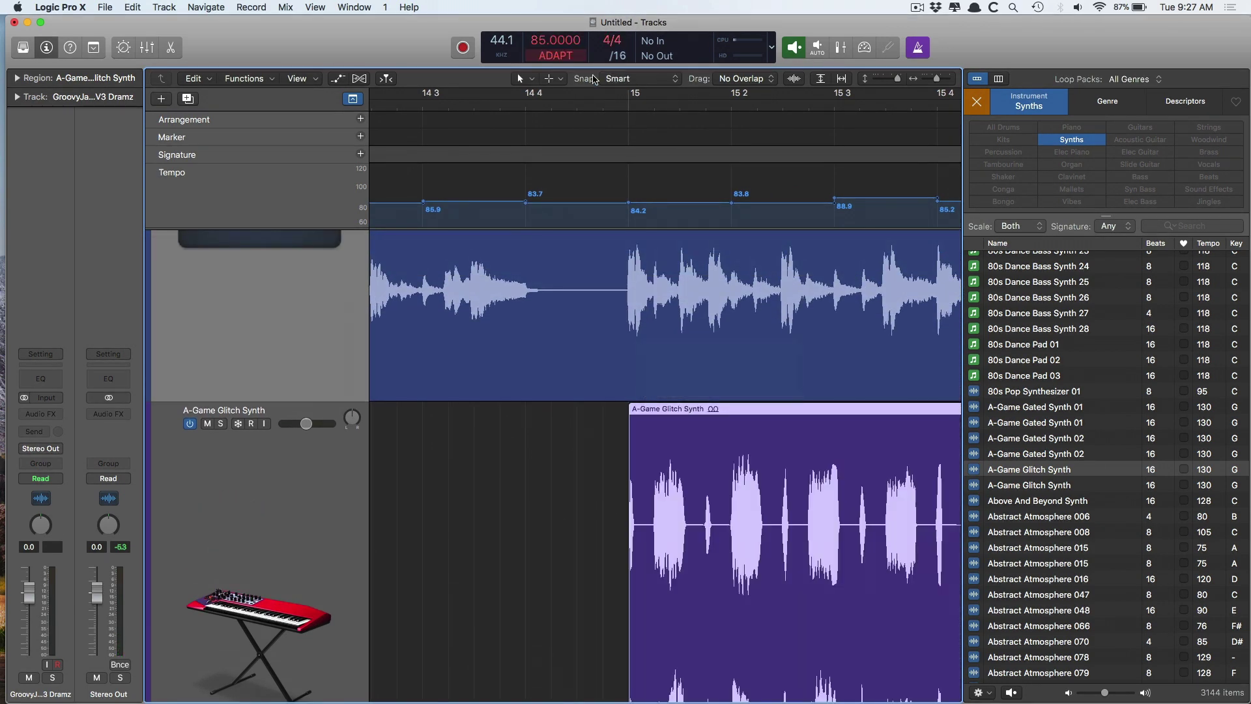
key(super+Left)
key(super+Left)
key(super+Left)
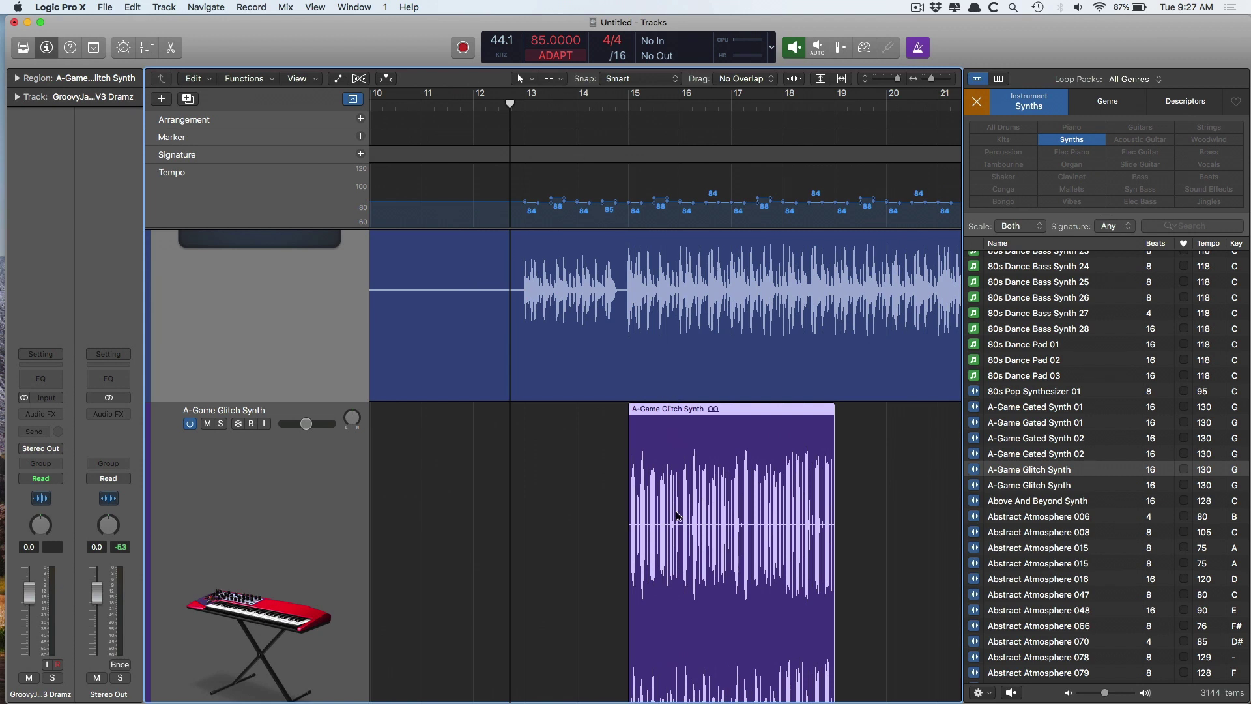
- Switch the project tempo mode from Adapt to Keep Project Tempo
click(563, 54)
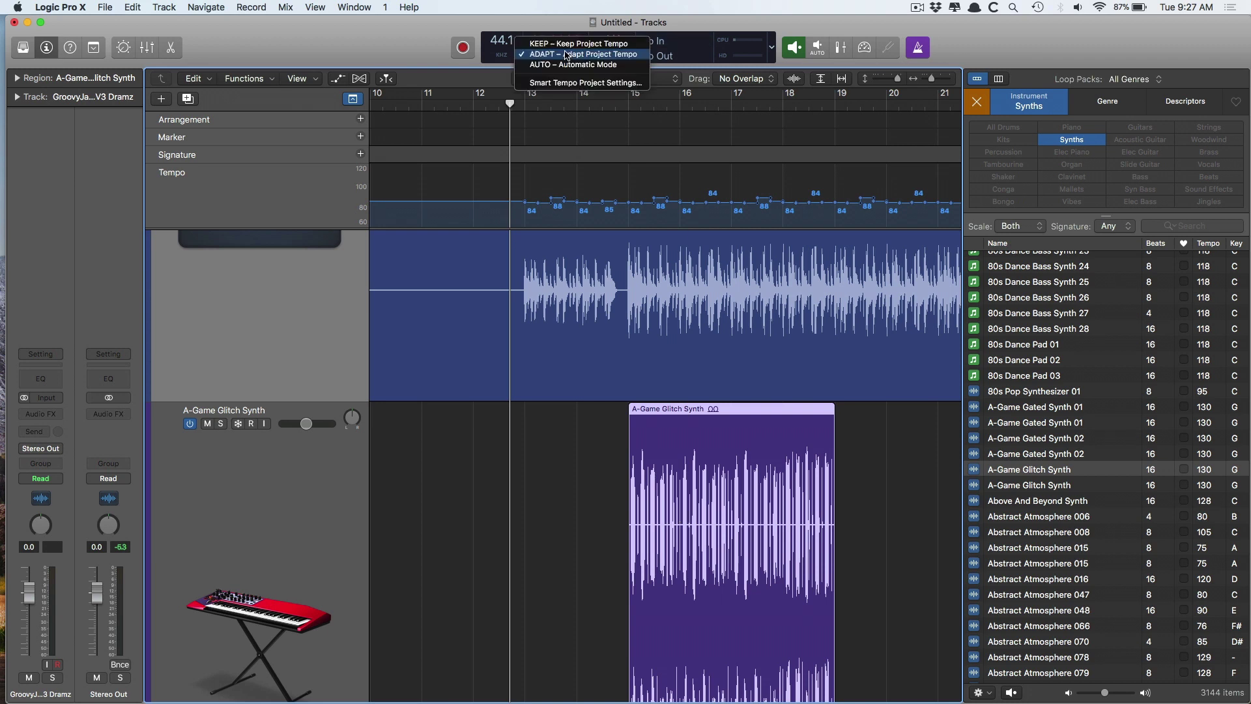
click(605, 447)
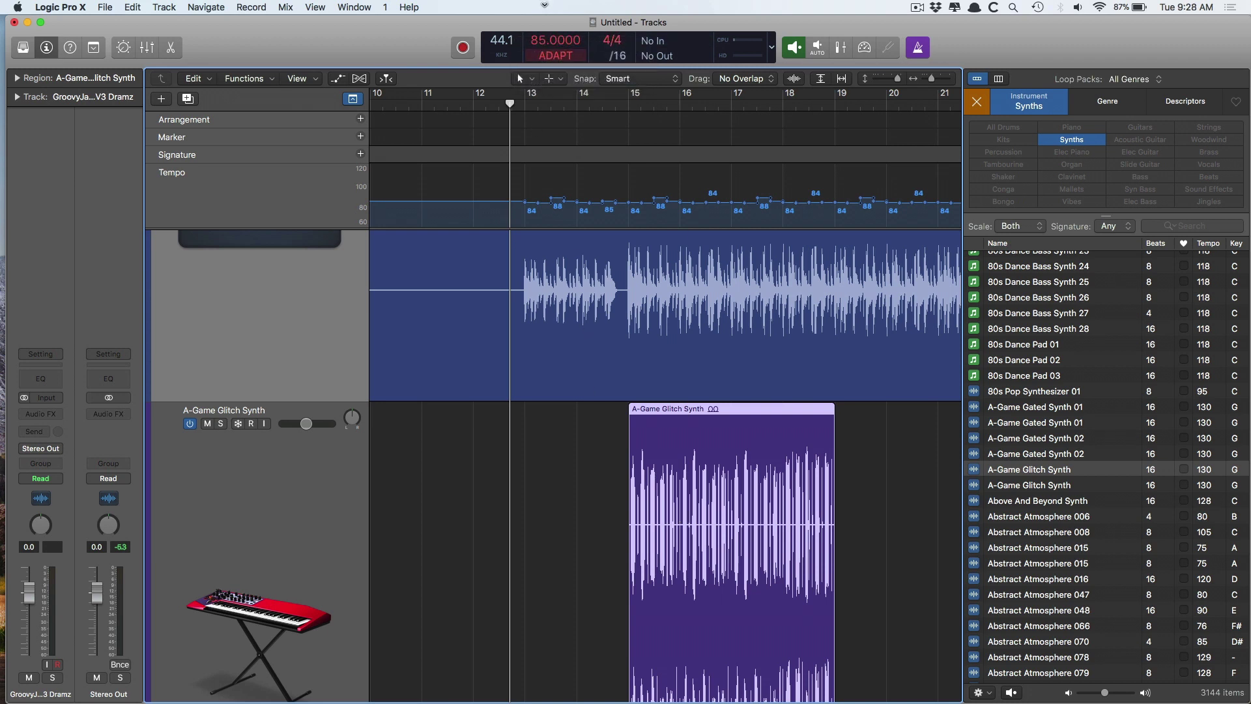
click(540, 55)
click(566, 54)
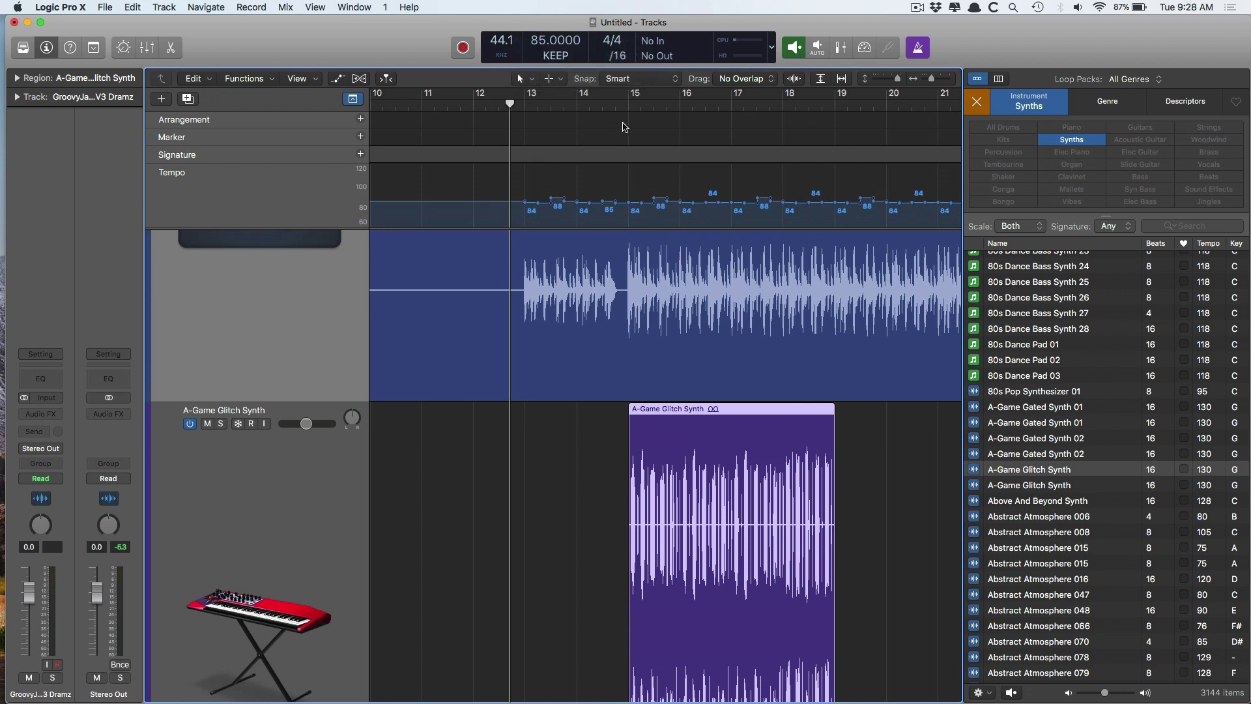
- Play the drums and glitch synth together to compare their timing, and close the loop browser
key(shift+space)
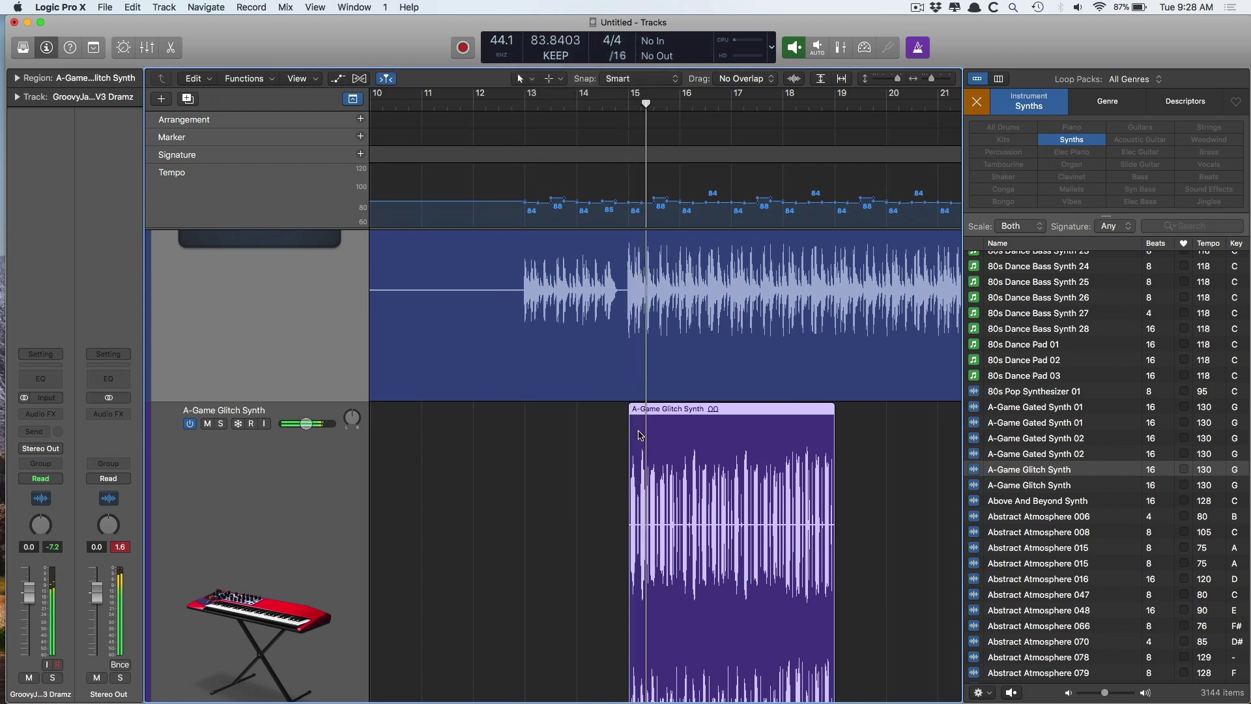
scroll(640, 436, up, 4)
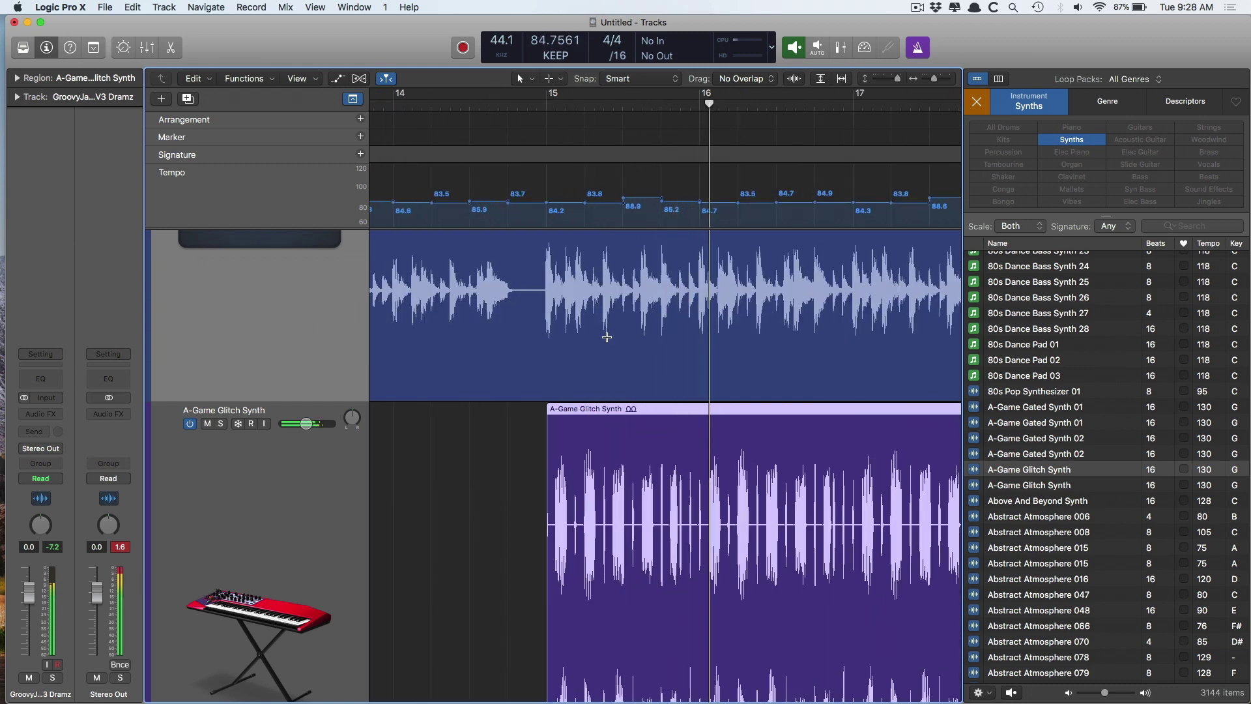
scroll(599, 467, down, 4)
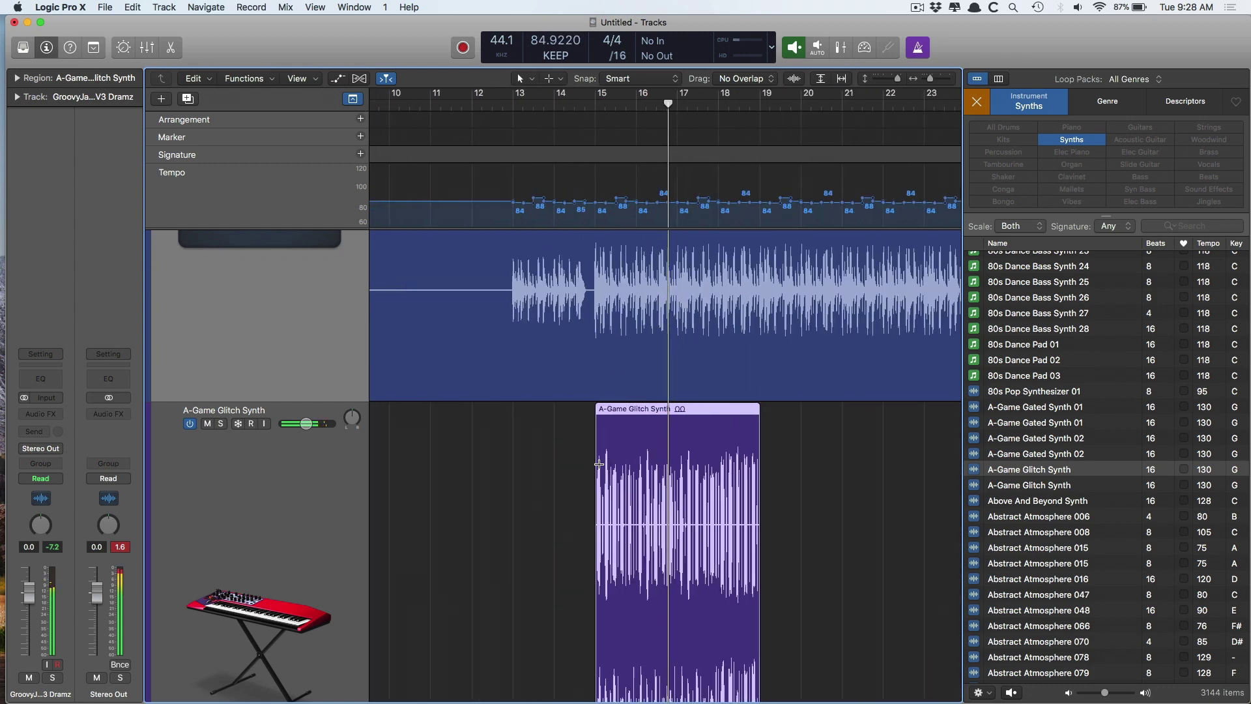
key(o)
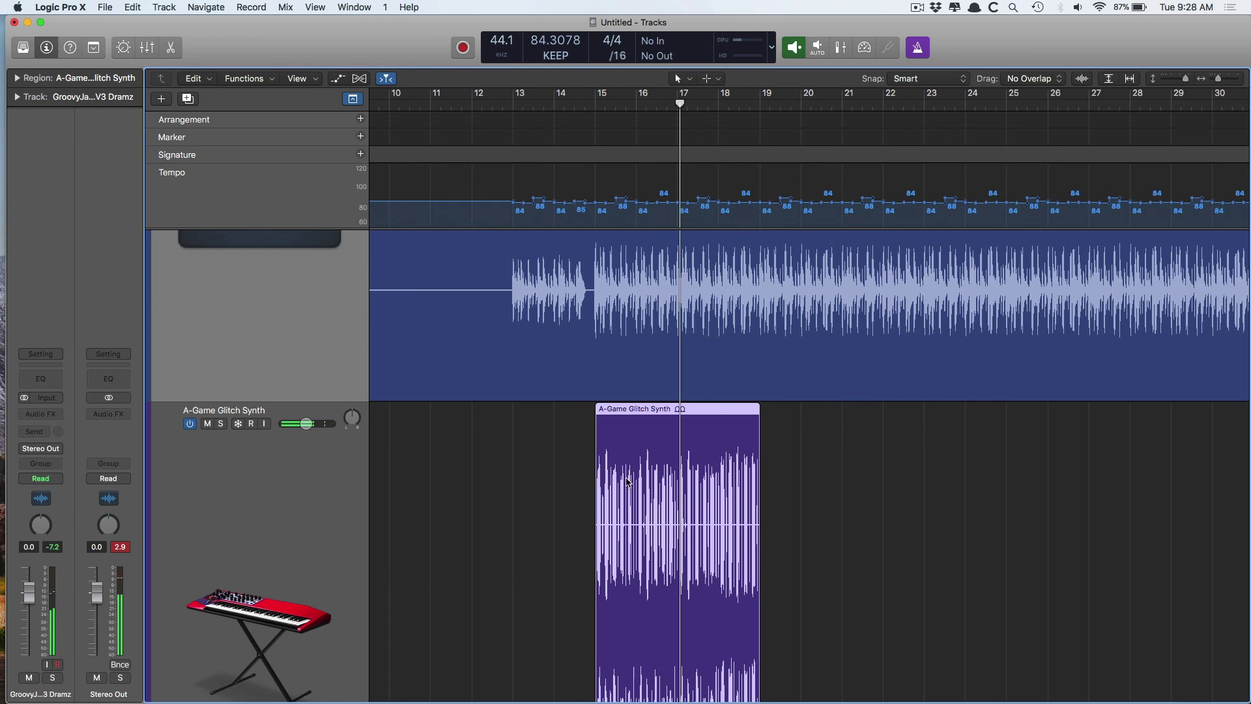
- Try to lower the project tempo directly in the control bar's tempo display
scroll(690, 455, down, 5)
scroll(690, 456, down, 3)
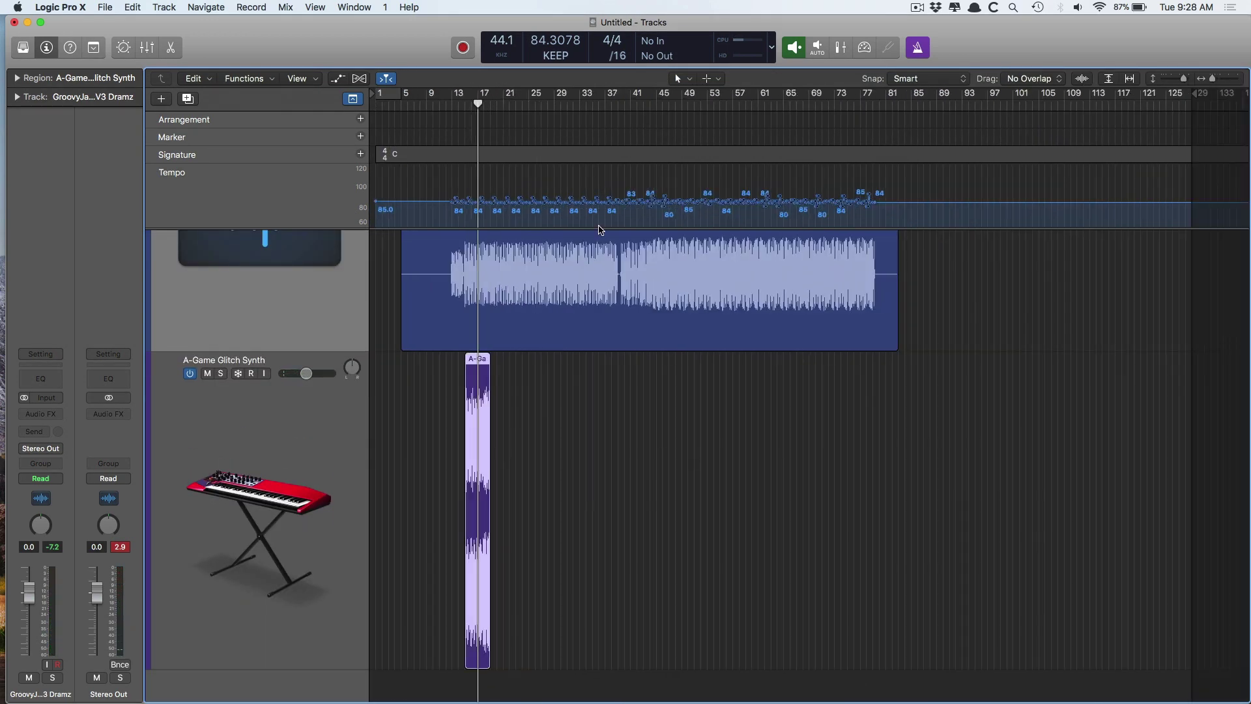
scroll(648, 456, up, 3)
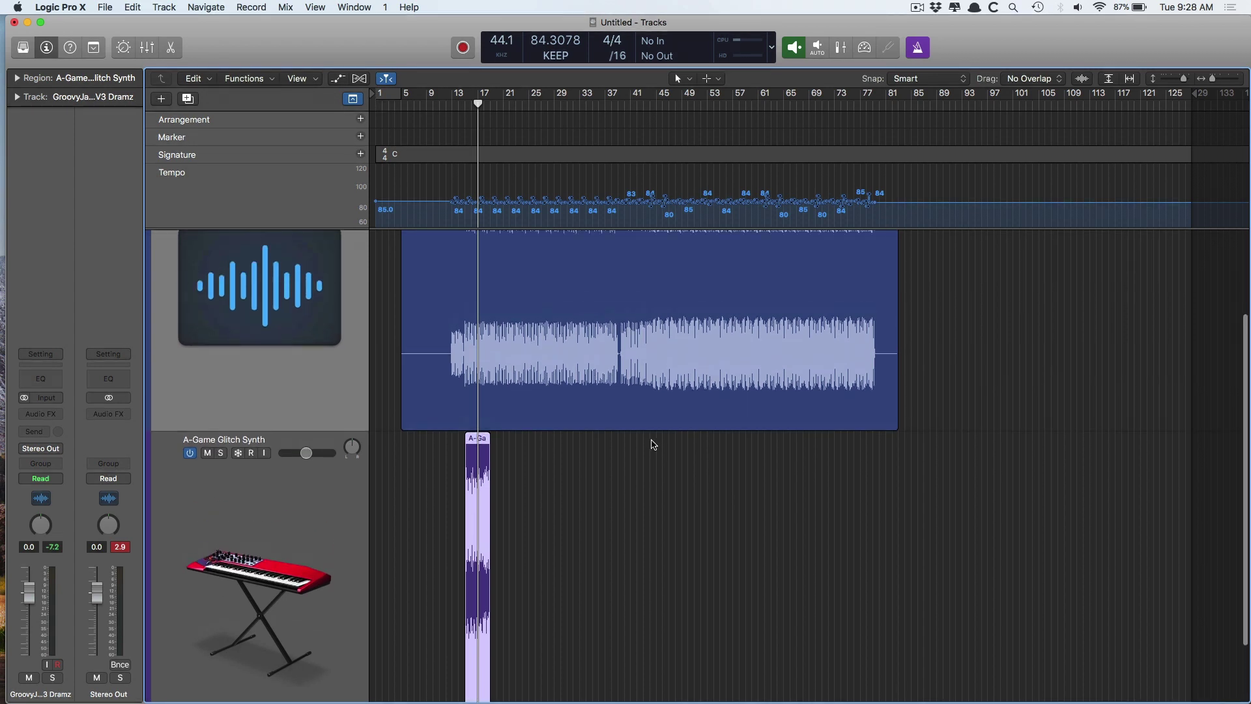
key(cmd+Up)
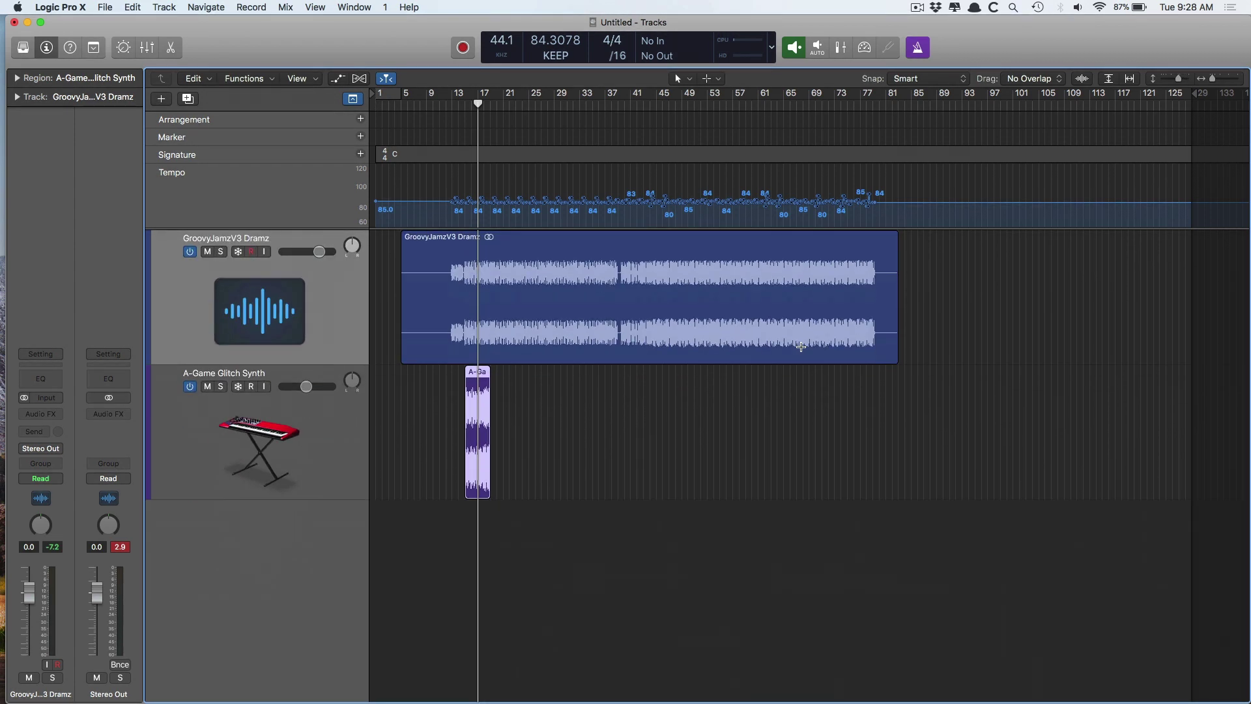
key(cmd+Right)
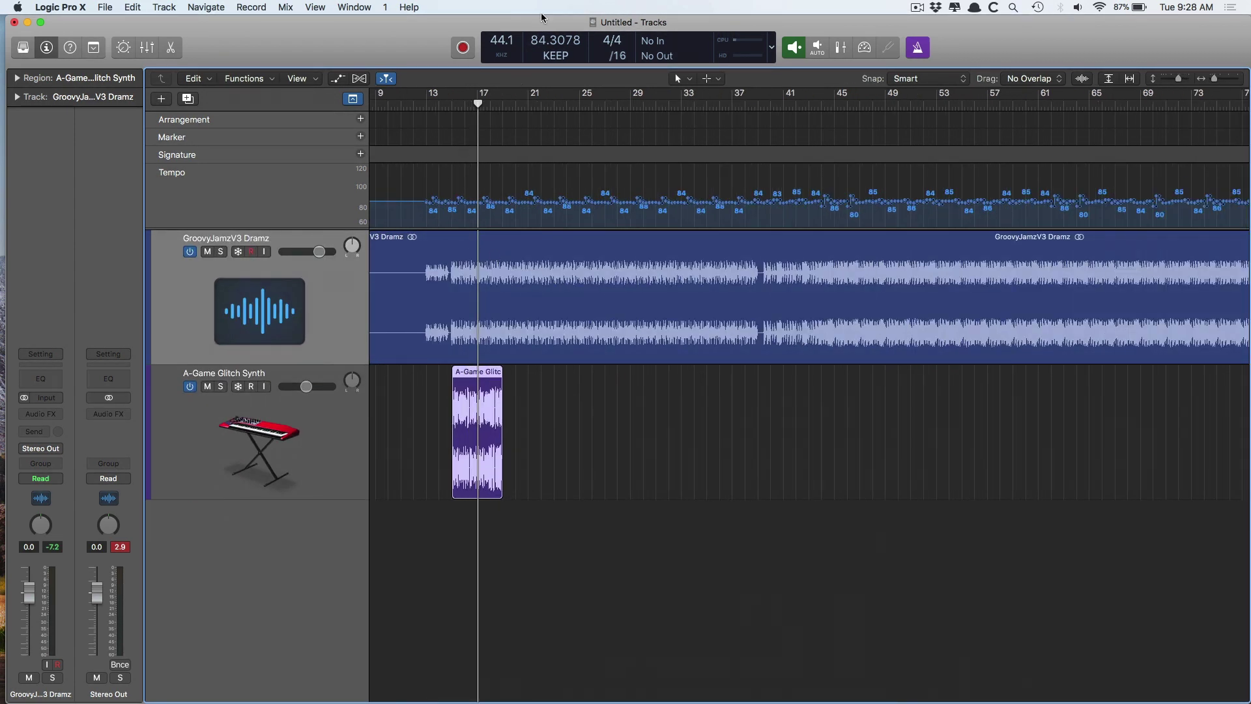
drag(538, 40, 538, 78)
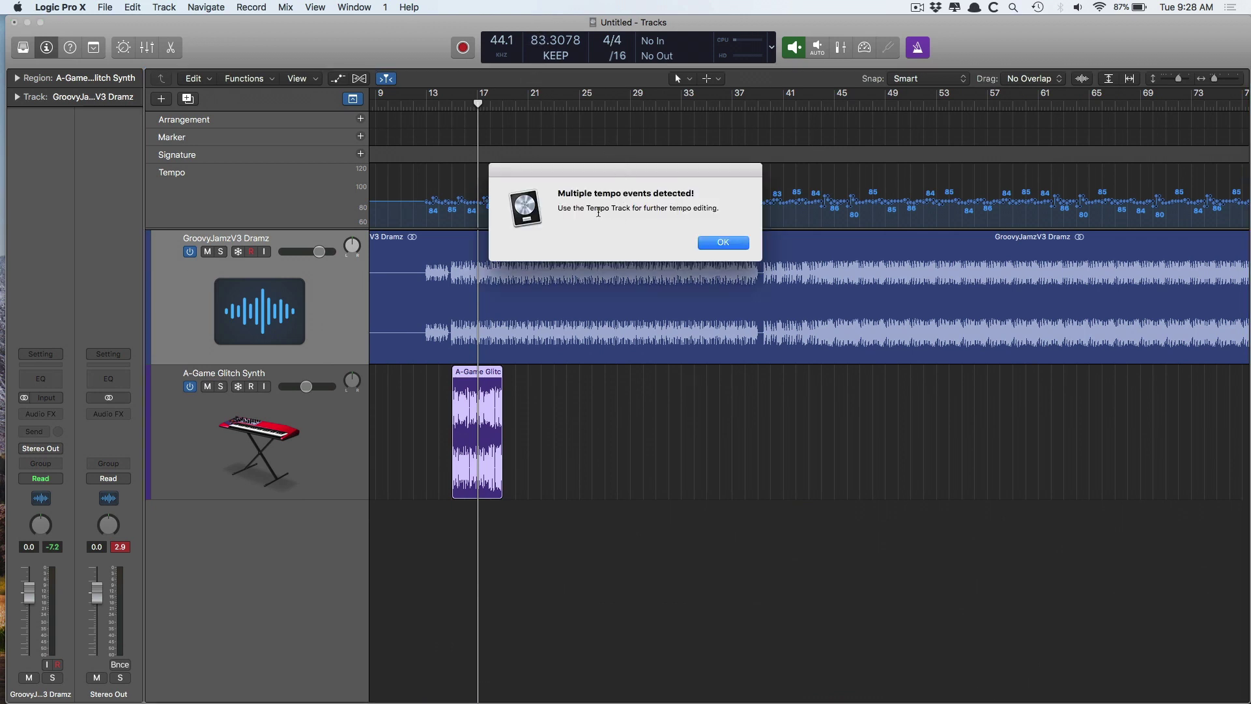
click(722, 242)
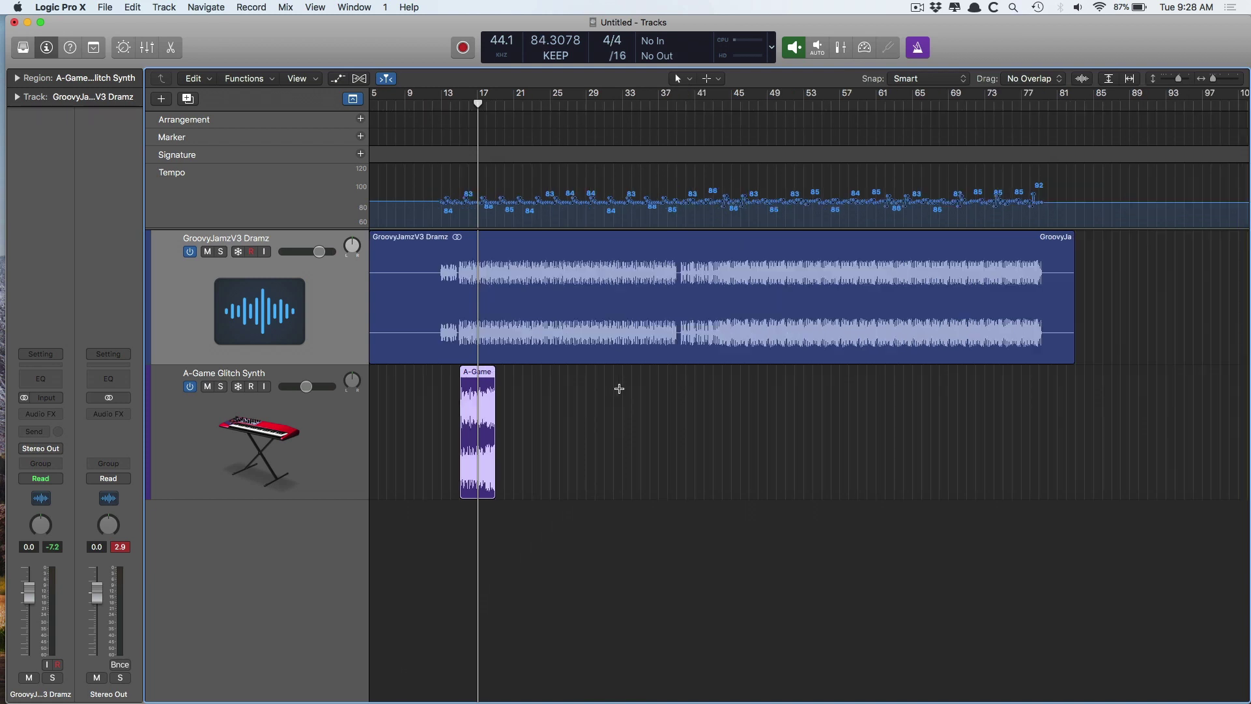
- Try raising all tempo points together to 102 BPM at the start, undo the shift, and play both tracks
drag(895, 224, 372, 215)
click(356, 103)
click(358, 103)
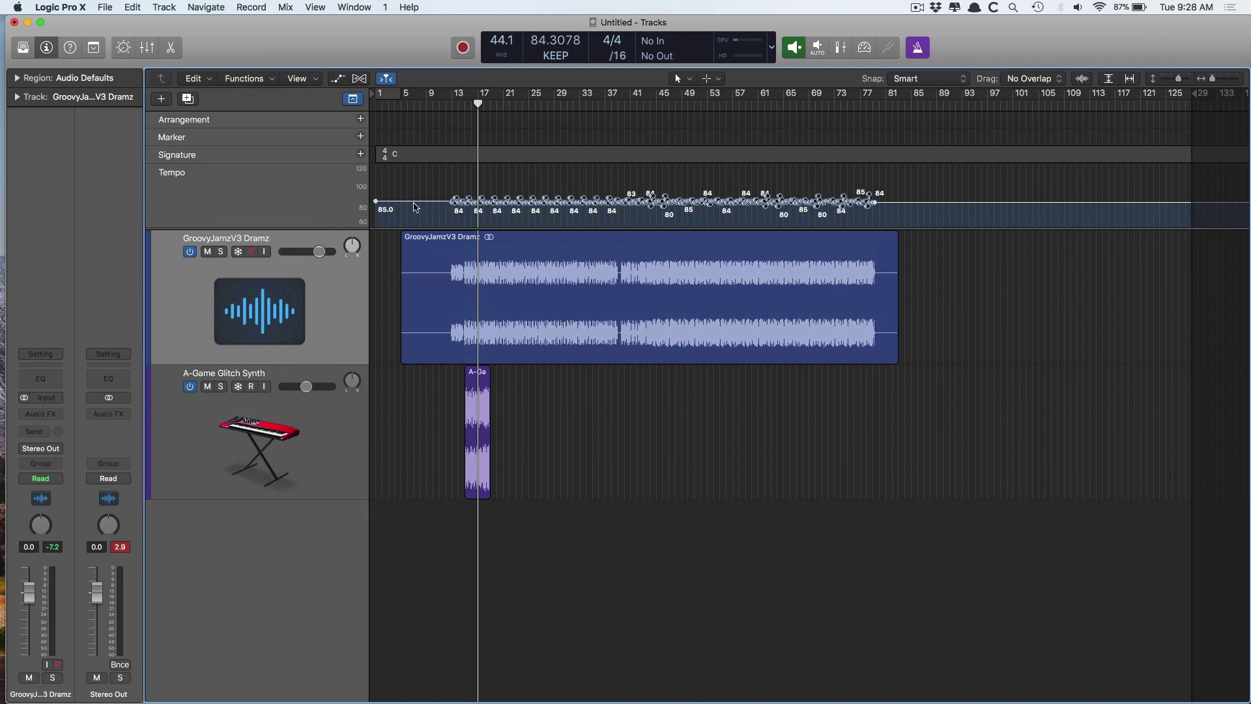
drag(415, 207, 415, 189)
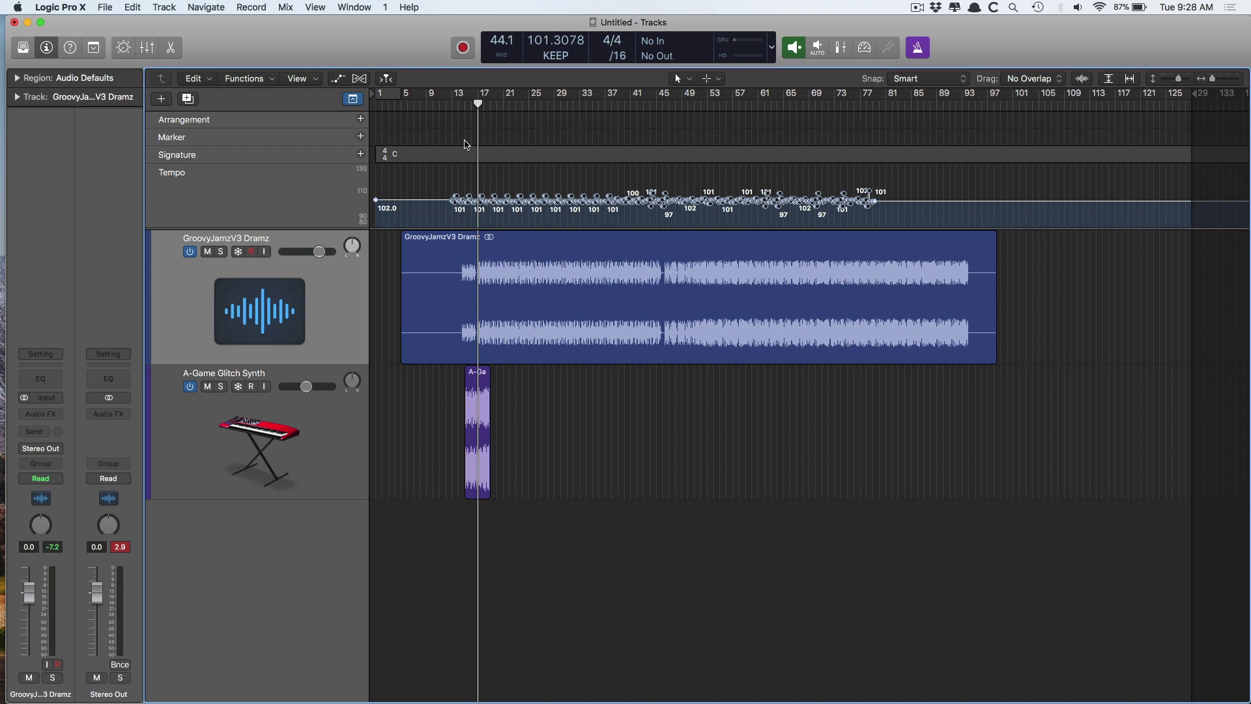
key(space)
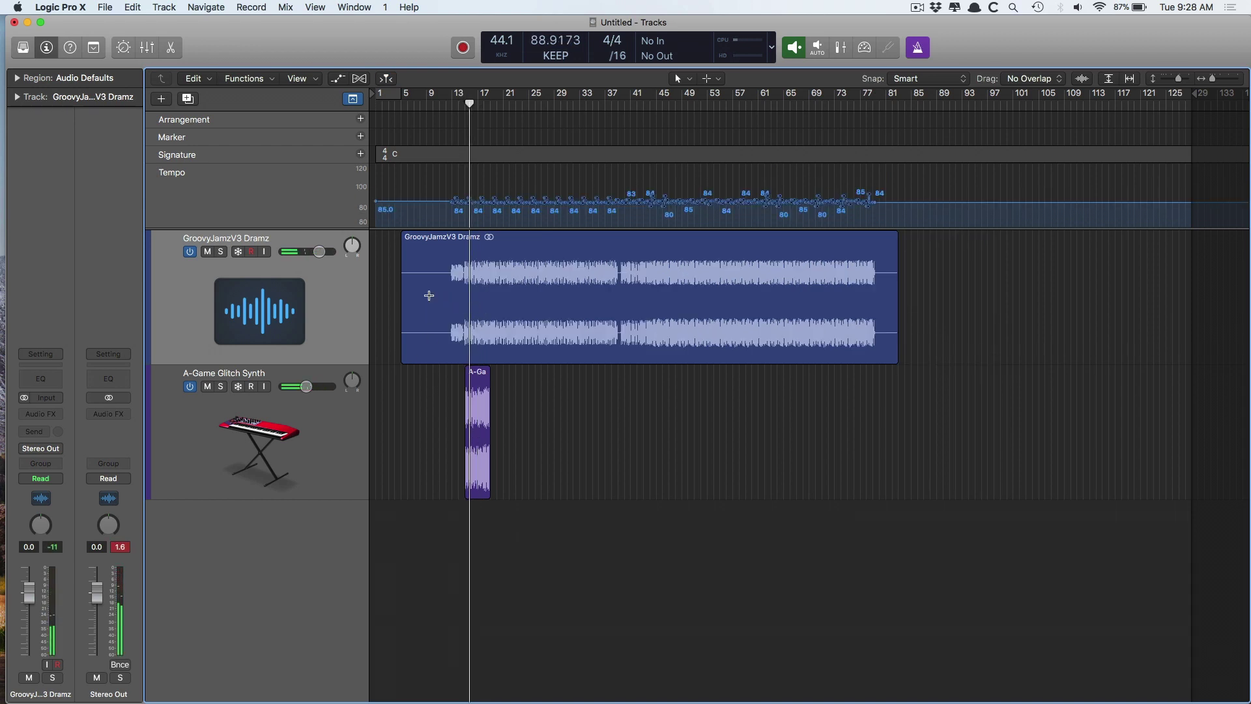
- Adapt the GroovyJamzV3 Dramz region's tempo to the project tempo and align its downbeat in the File Tempo editor
click(439, 253)
key(e)
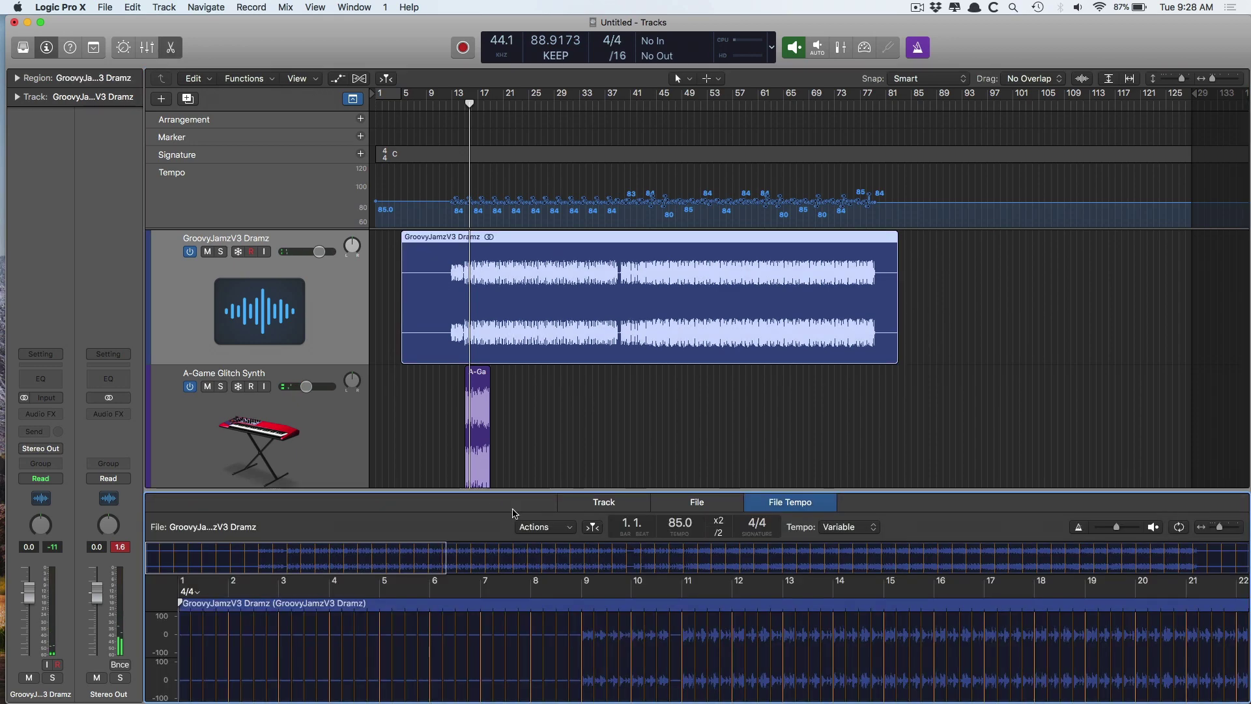
drag(648, 487, 759, 127)
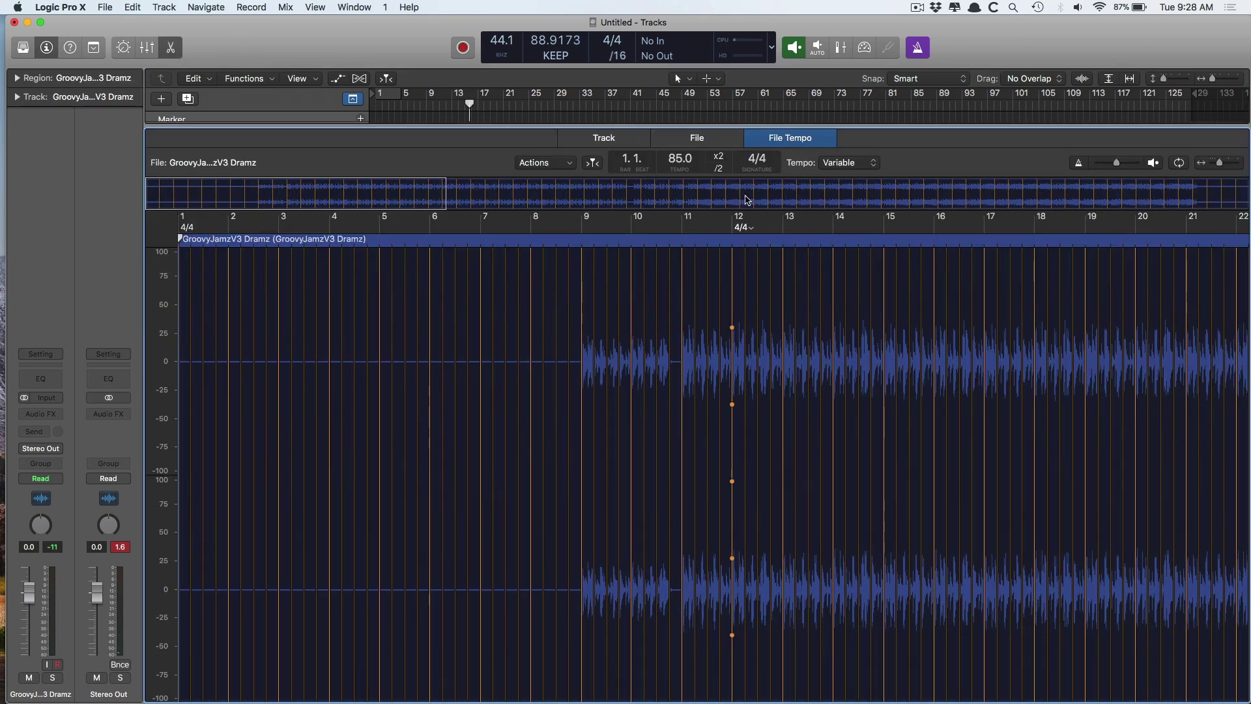
click(558, 163)
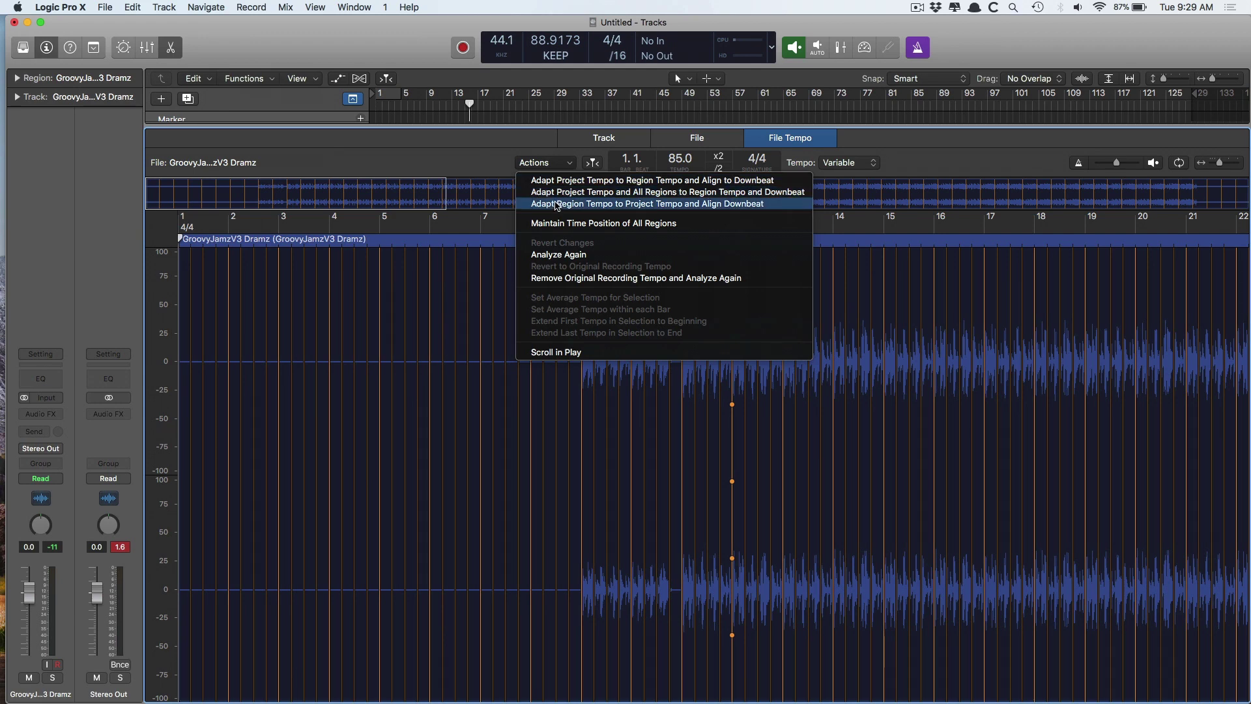
click(557, 204)
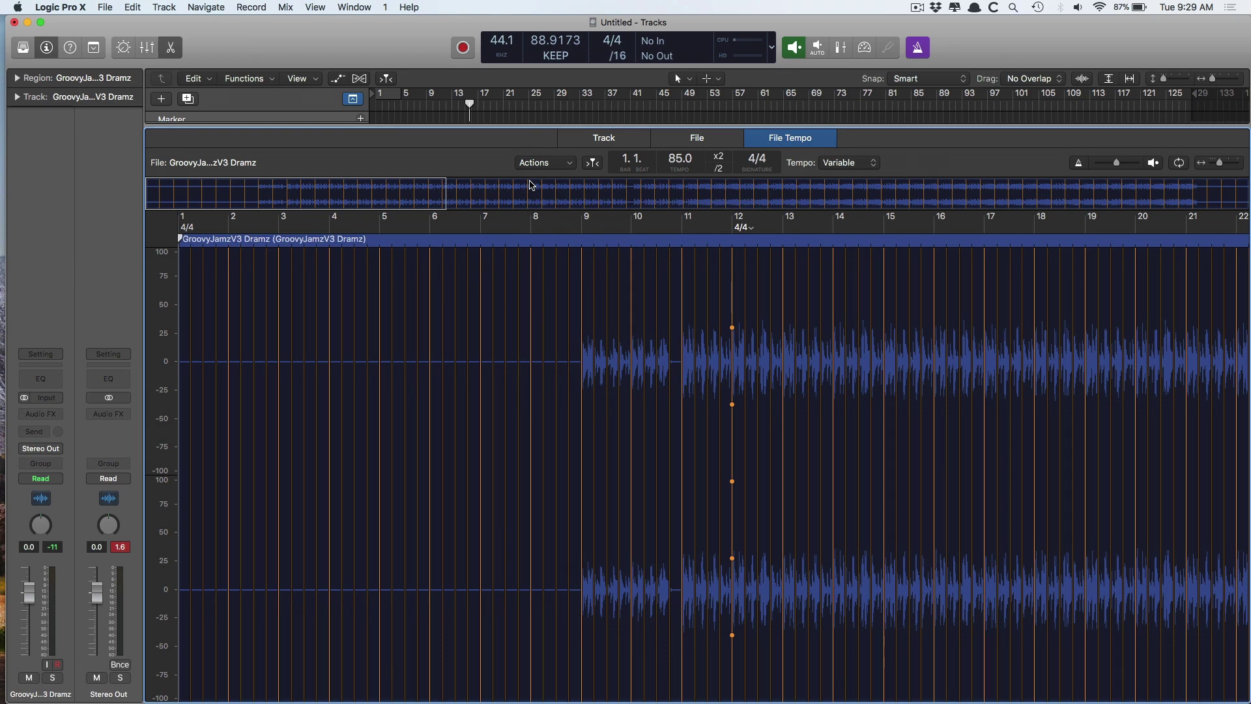
key(e)
- Show the global tracks and increase their height so the tempo points can be edited
scroll(493, 191, up, 5)
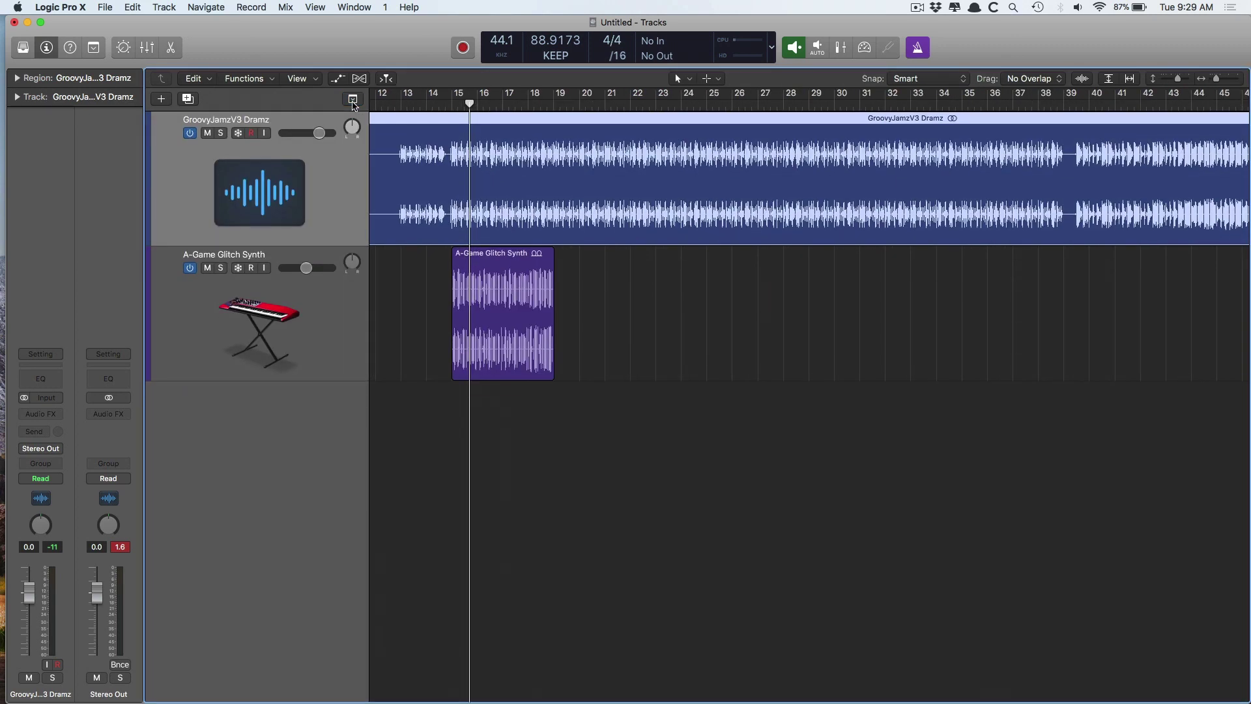
click(353, 101)
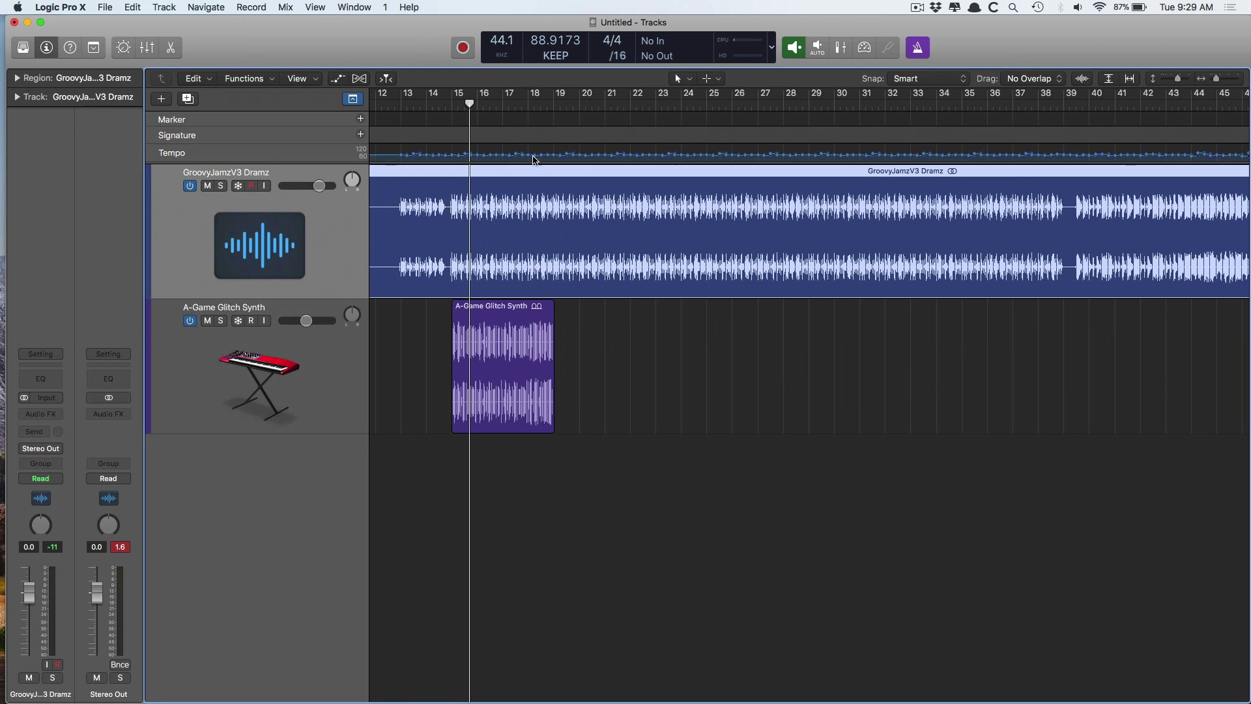
scroll(452, 289, down, 5)
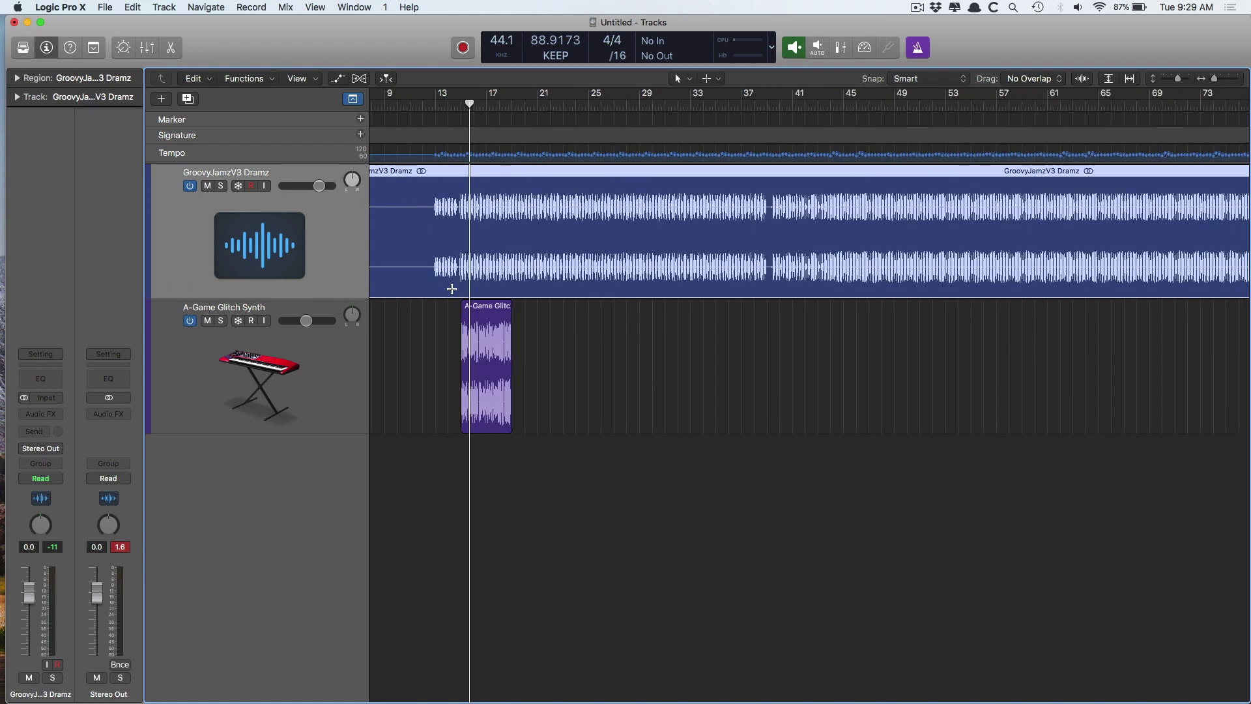
click(862, 160)
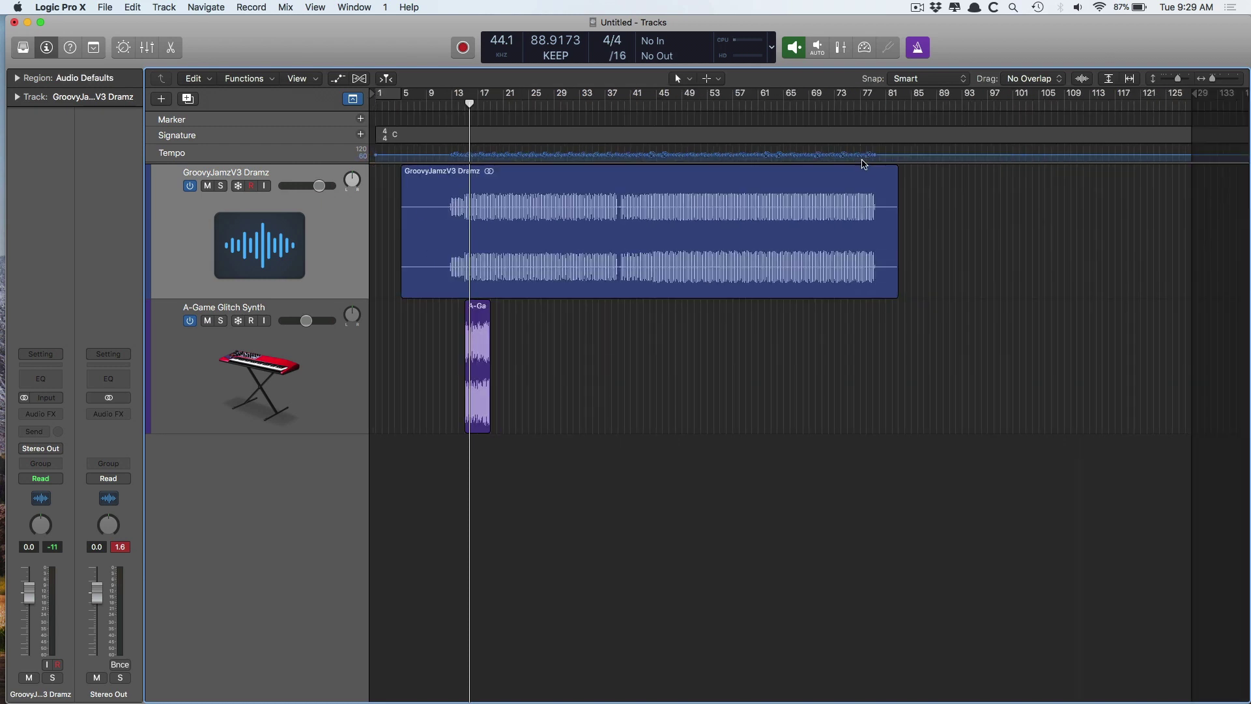
drag(860, 165, 889, 308)
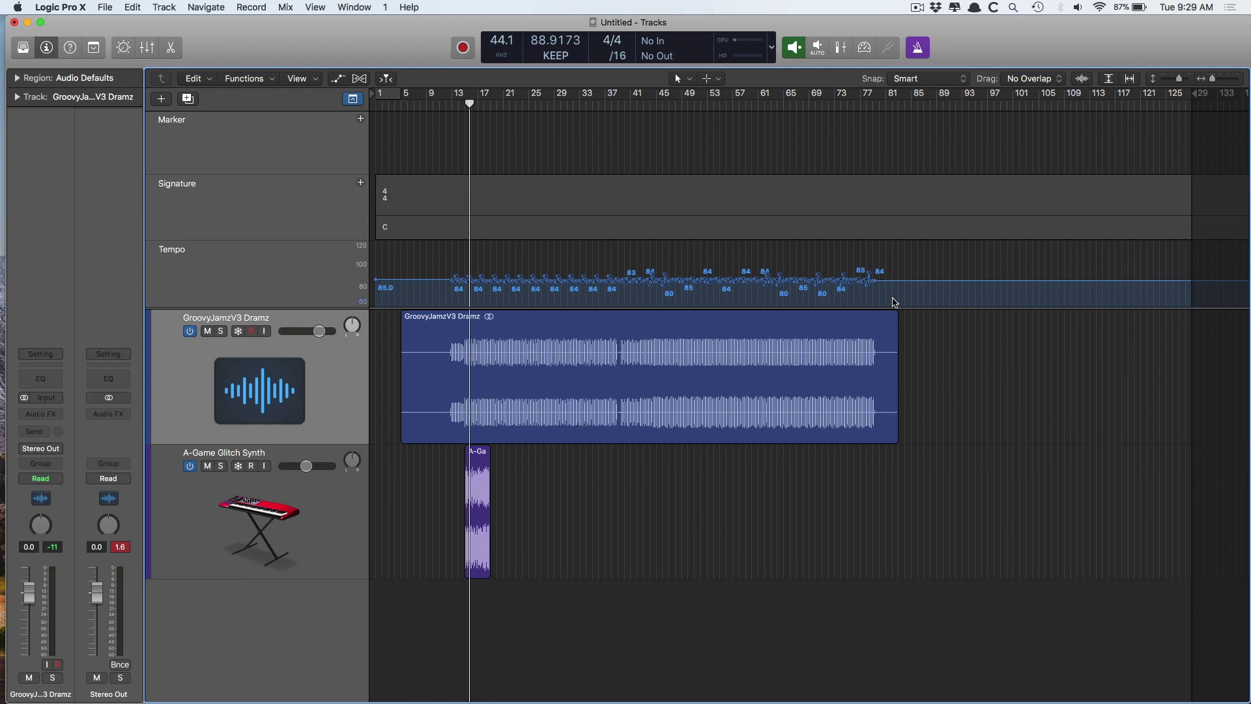
- Select all tempo points and raise them together to 107 BPM at the start of the project
click(420, 292)
click(422, 281)
drag(442, 266, 914, 265)
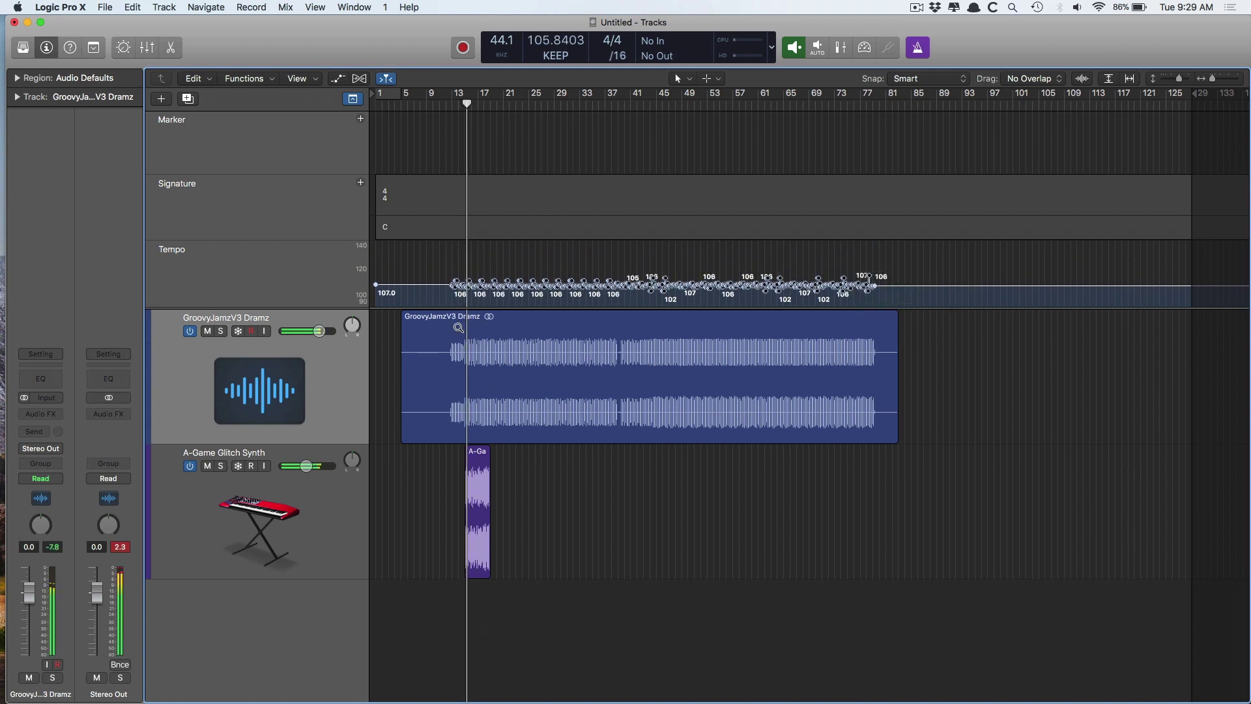
- Lower all tempo points together to 73 BPM at the project start while the tracks play
drag(445, 313, 568, 594)
scroll(447, 349, down, 1)
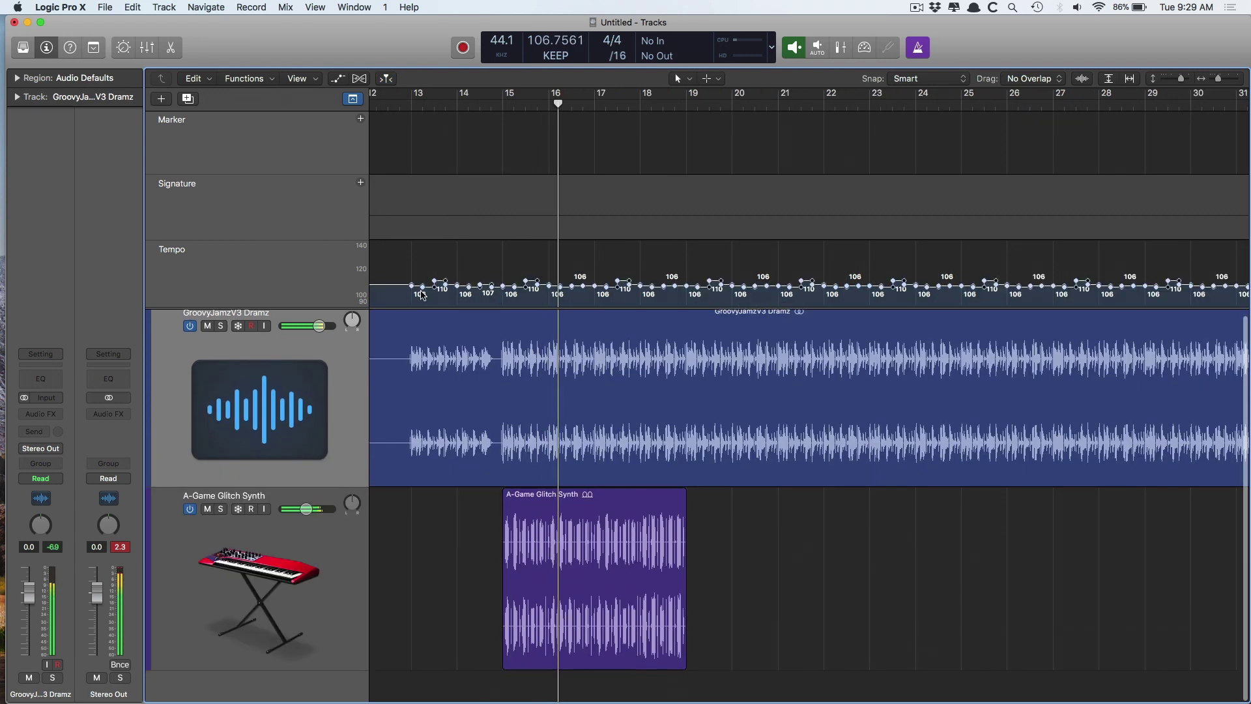
drag(397, 287, 396, 331)
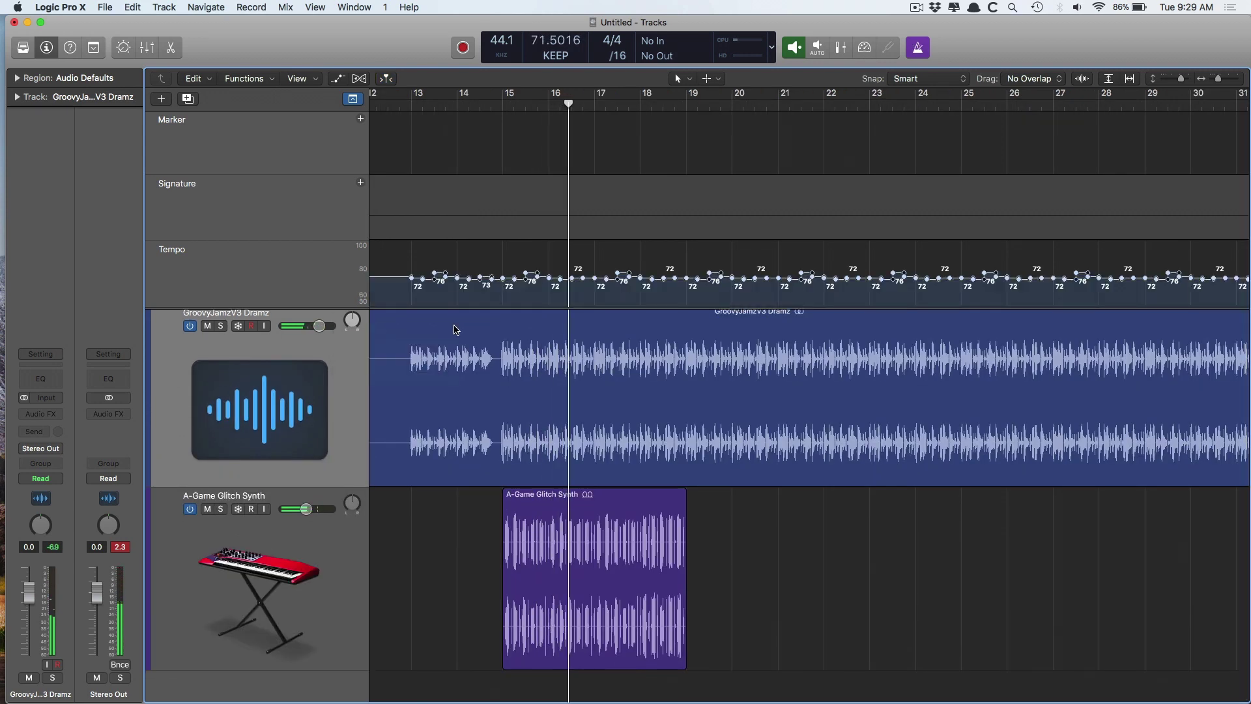
ctrl+alt+click(480, 412)
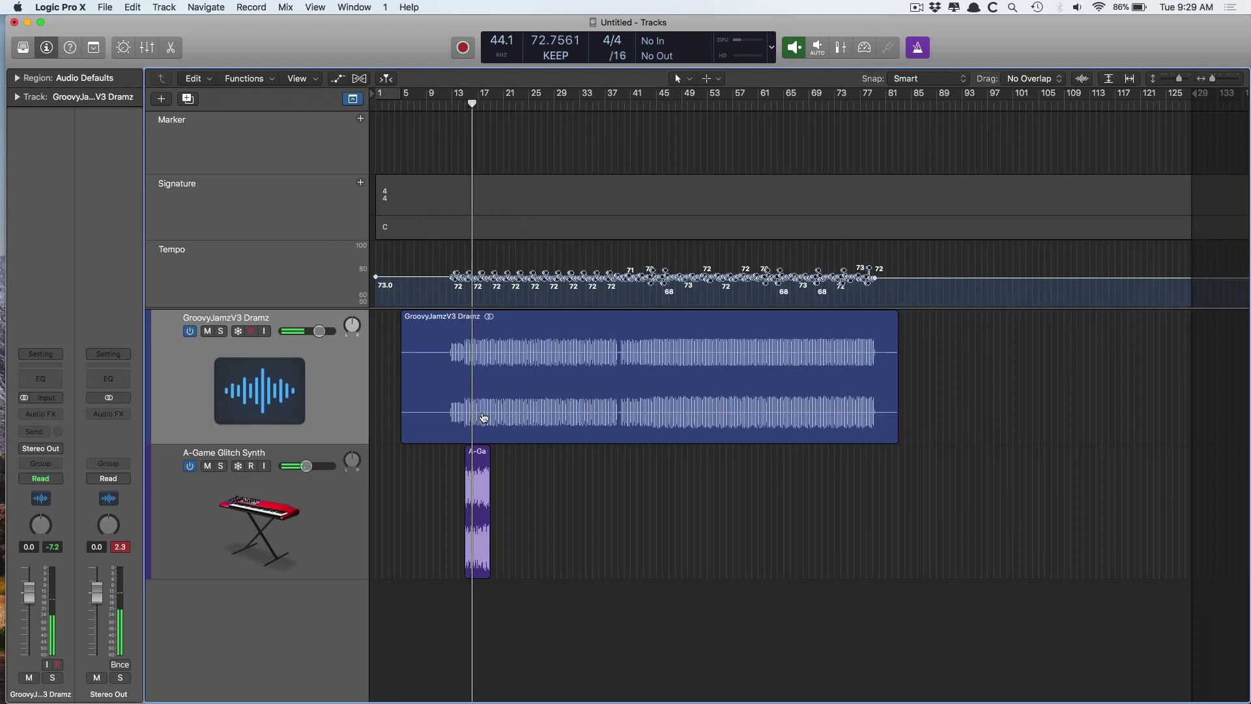
- Switch to Finder, select the Electrocute in the Garden mixdown Track 2-24b_1 file in the Multitrack WAV folder, and move the window aside
key(super+Tab)
scroll(408, 428, down, 5)
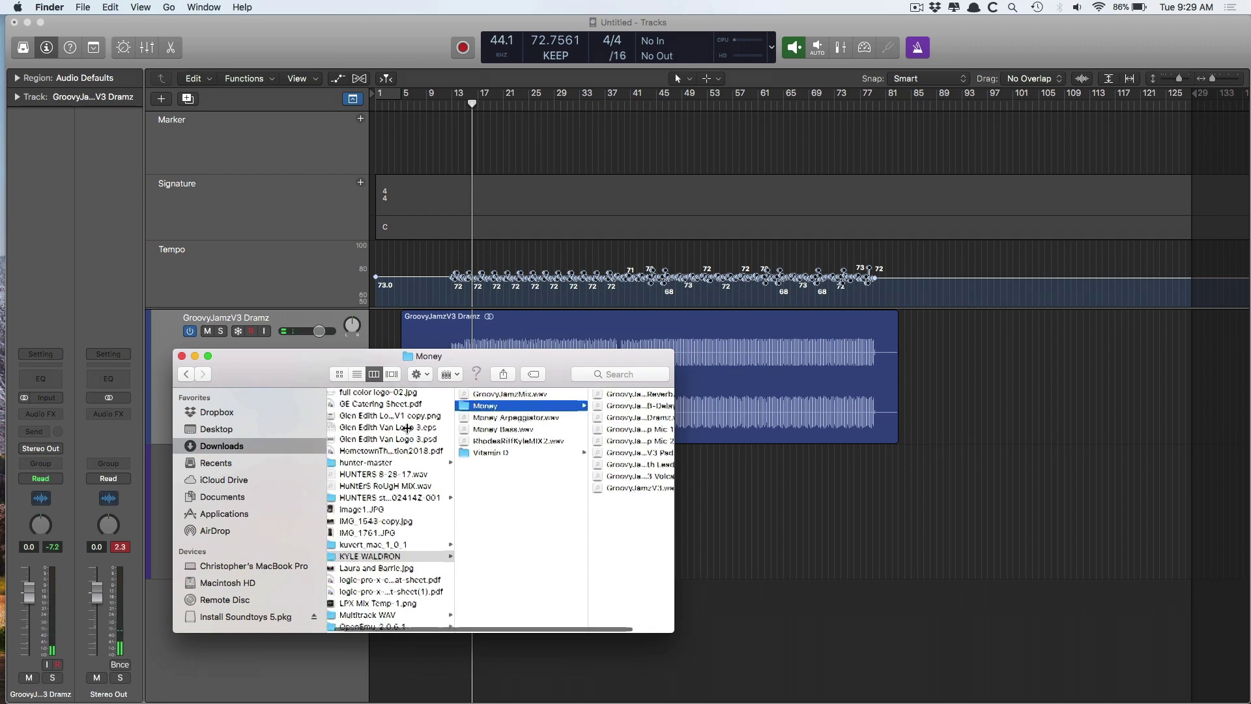
scroll(407, 428, up, 3)
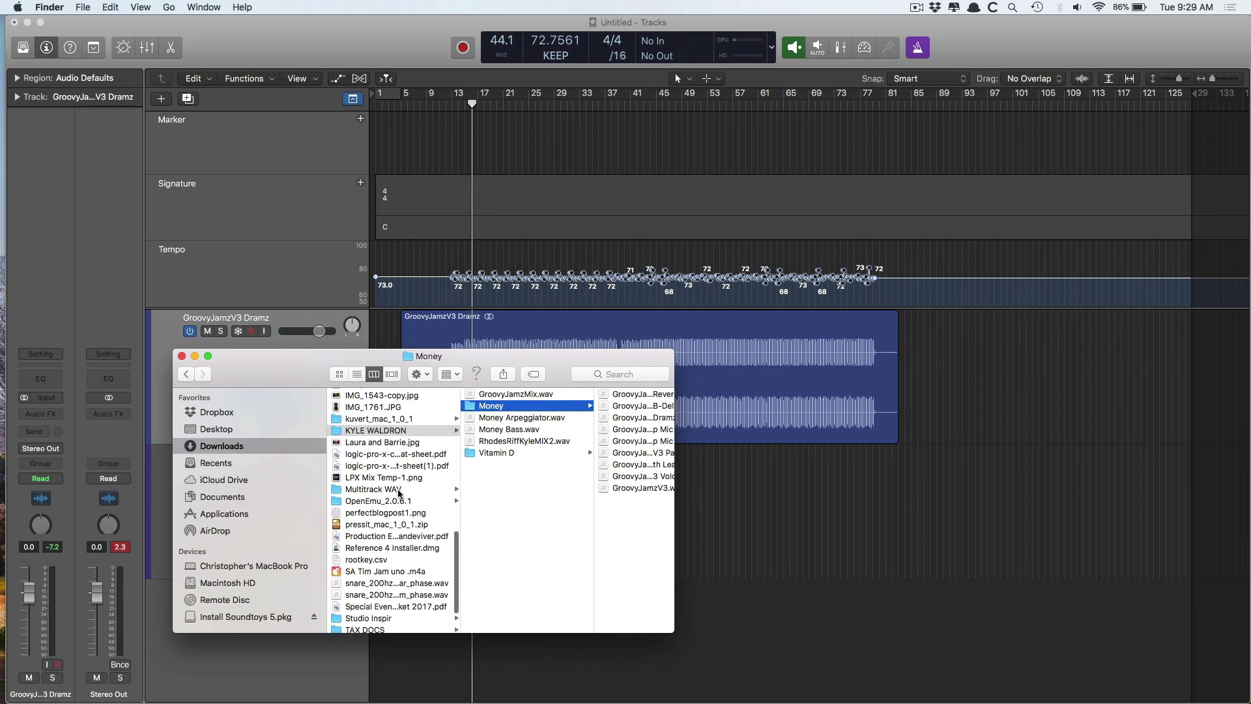
click(399, 493)
click(523, 433)
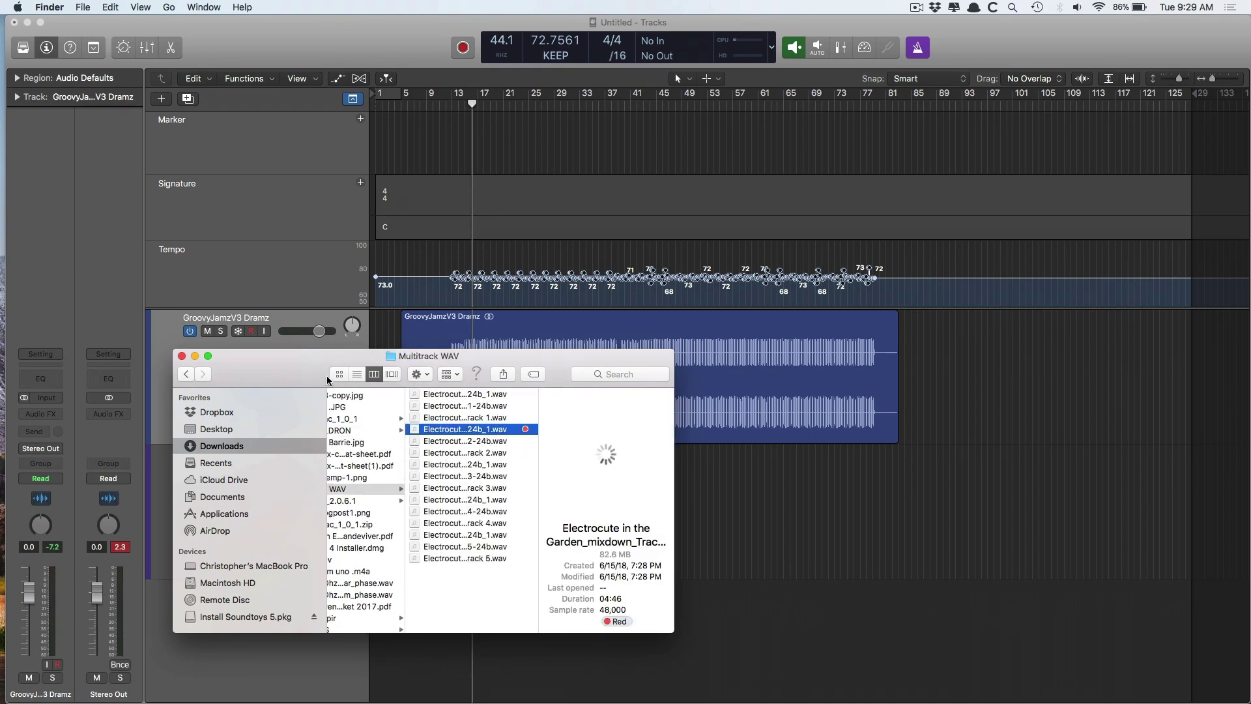
drag(326, 375, 235, 109)
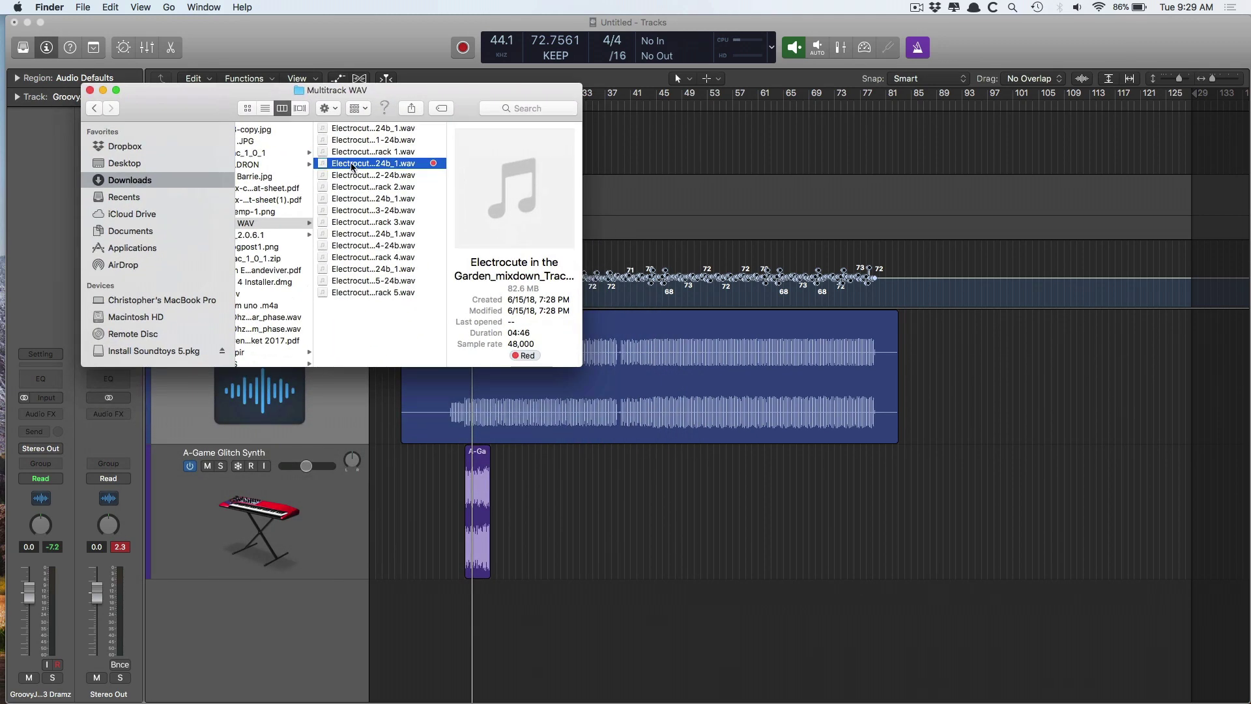
- Try importing the Electrocute Track 2 file below the glitch synth, undo the import, and delete its leftover track
drag(351, 167, 462, 603)
drag(465, 607, 466, 609)
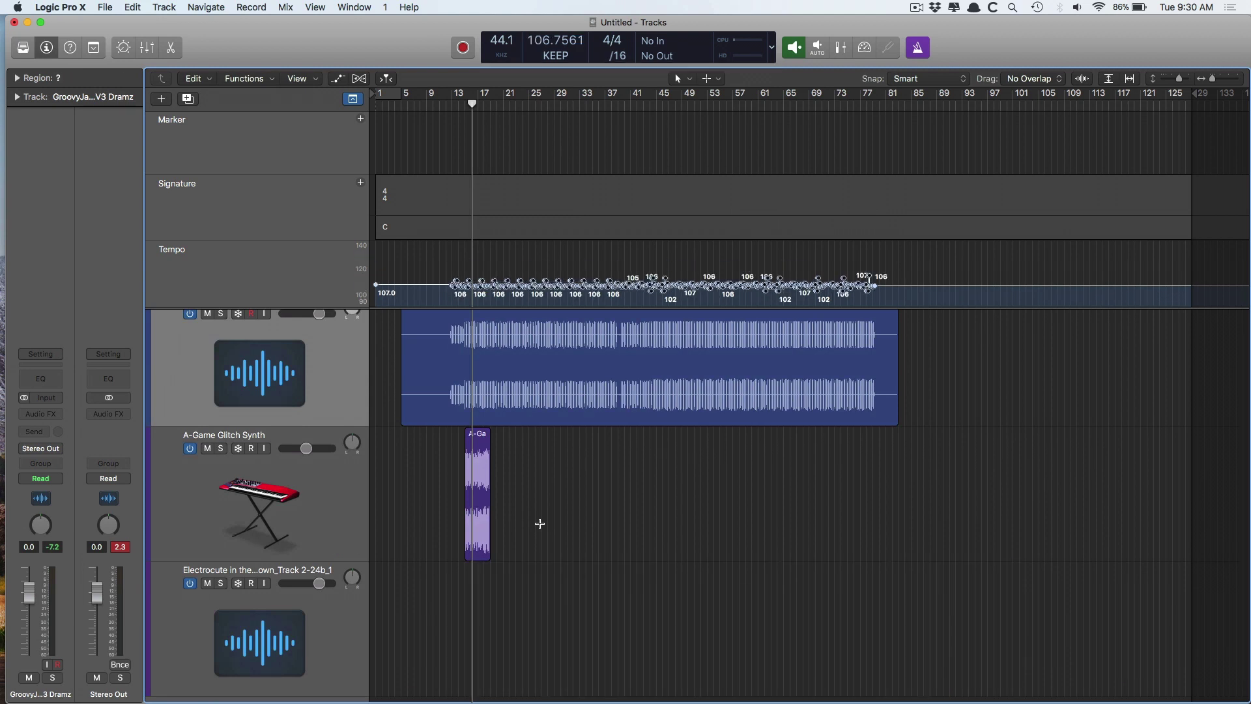
key(super+z)
click(340, 604)
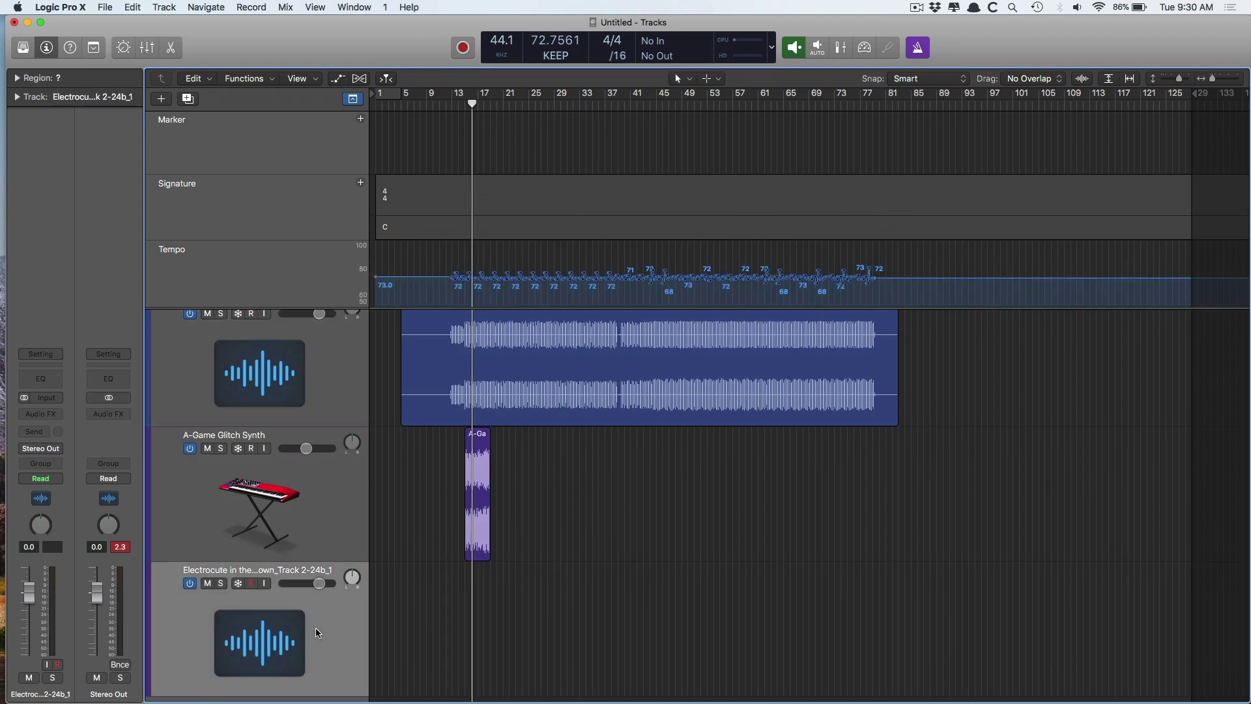
key(super+BackSpace)
- Set the Smart Tempo project default for imported audio files to On + Align Bars and Beats
click(552, 59)
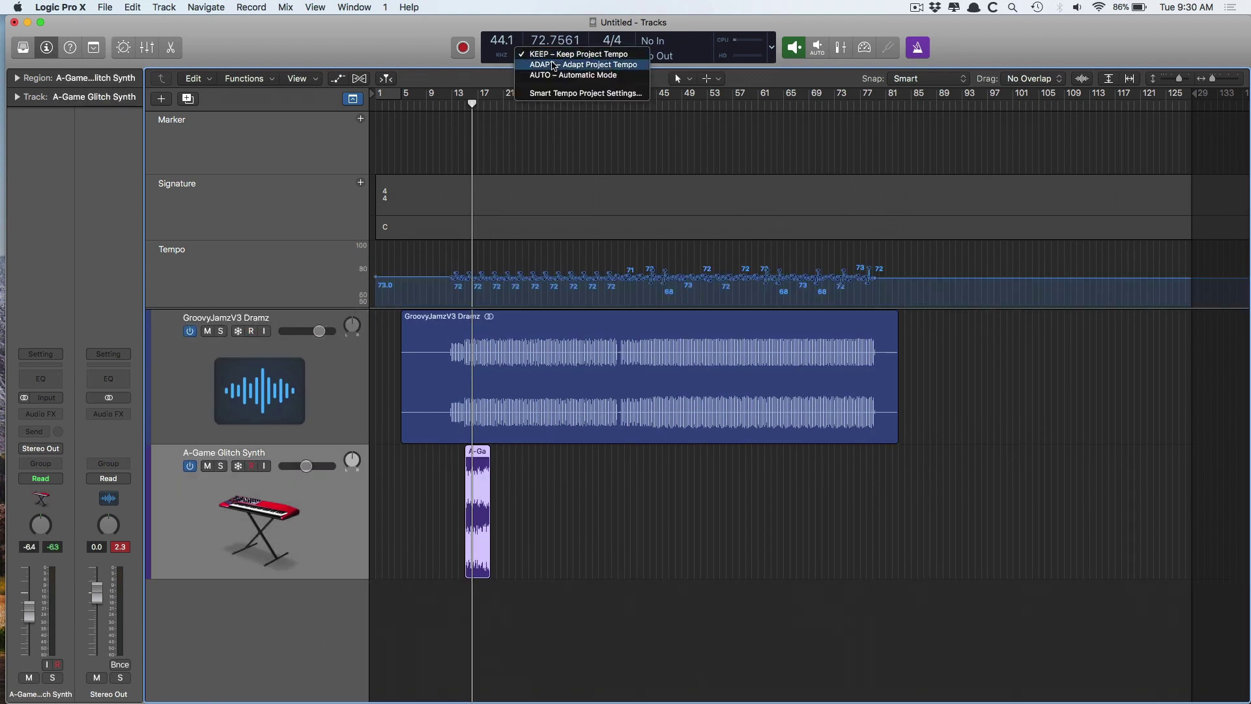
click(552, 93)
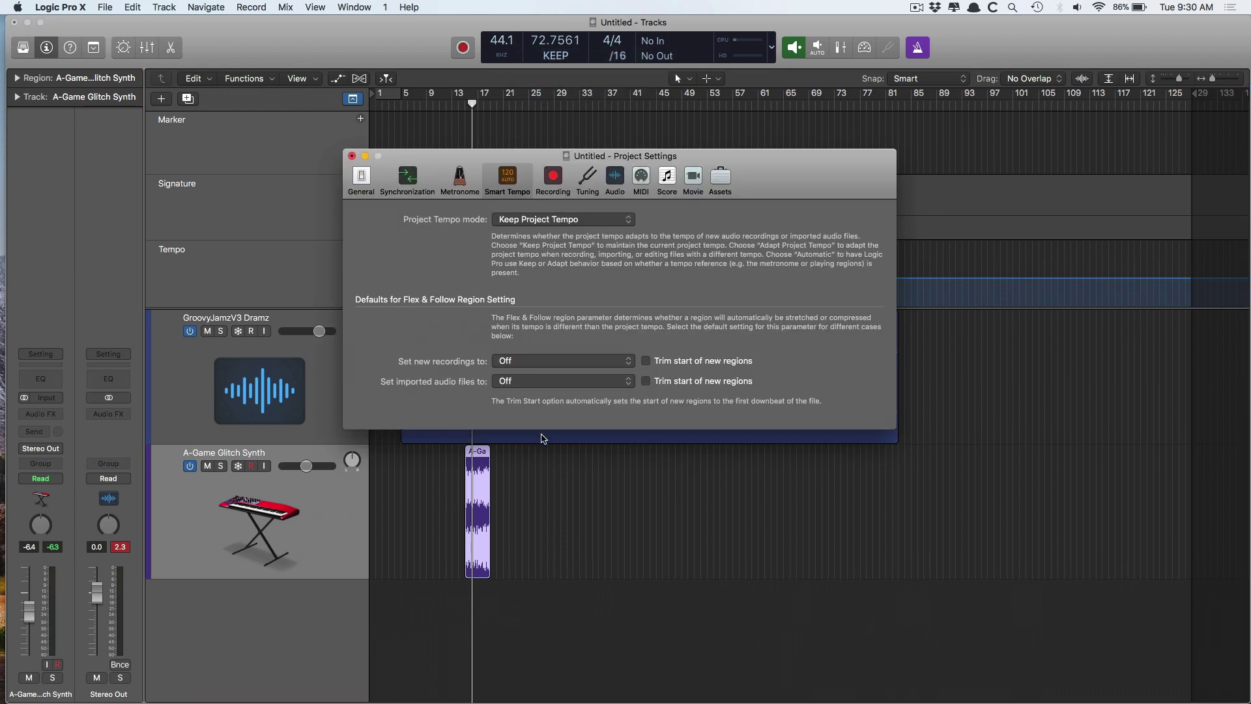
click(523, 382)
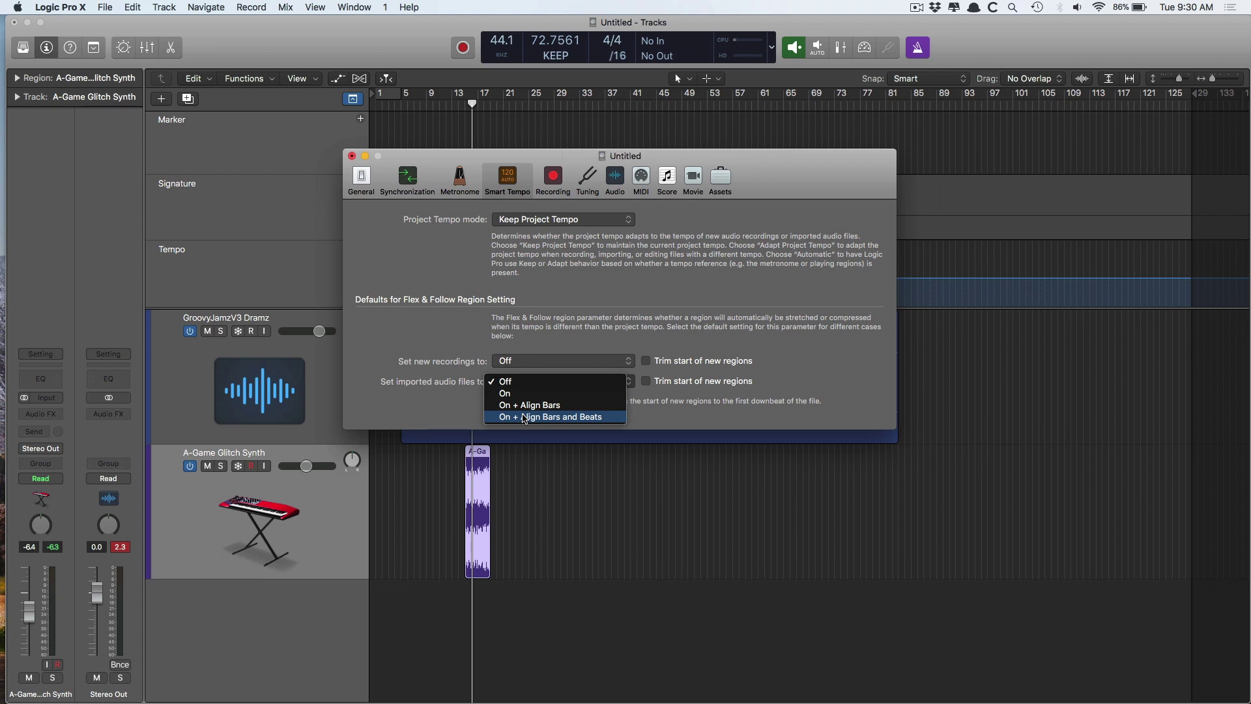
click(525, 417)
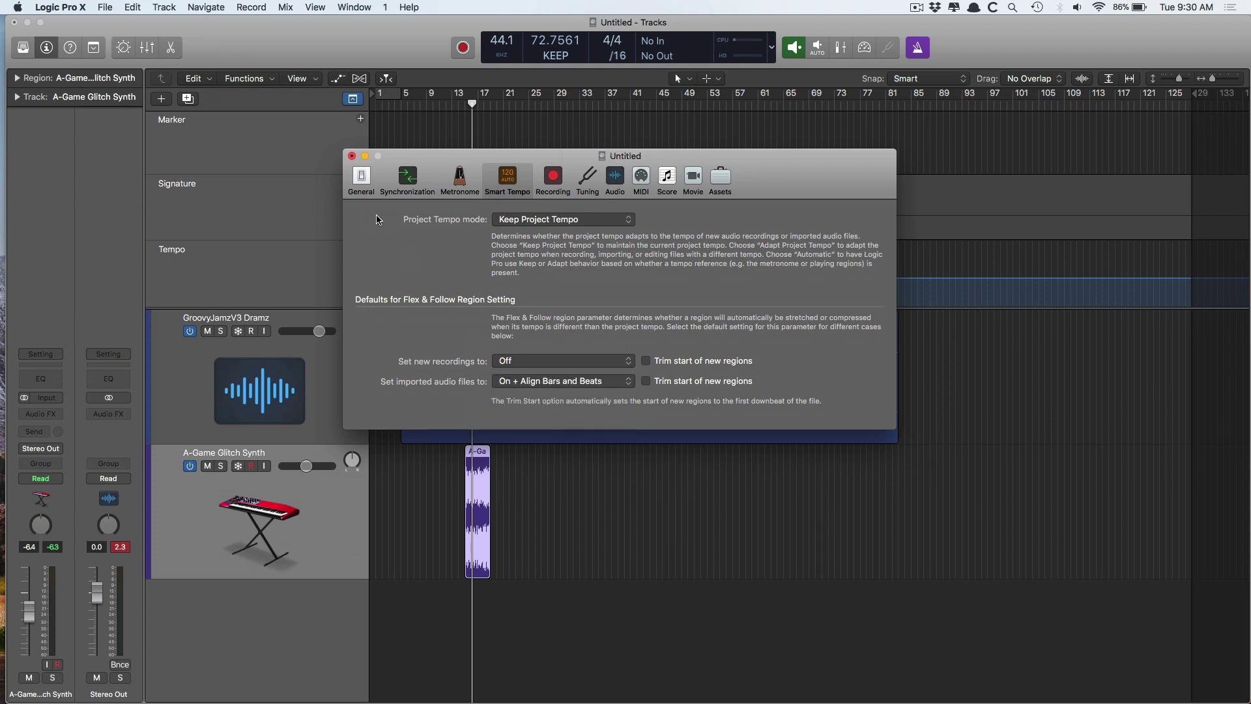
click(352, 156)
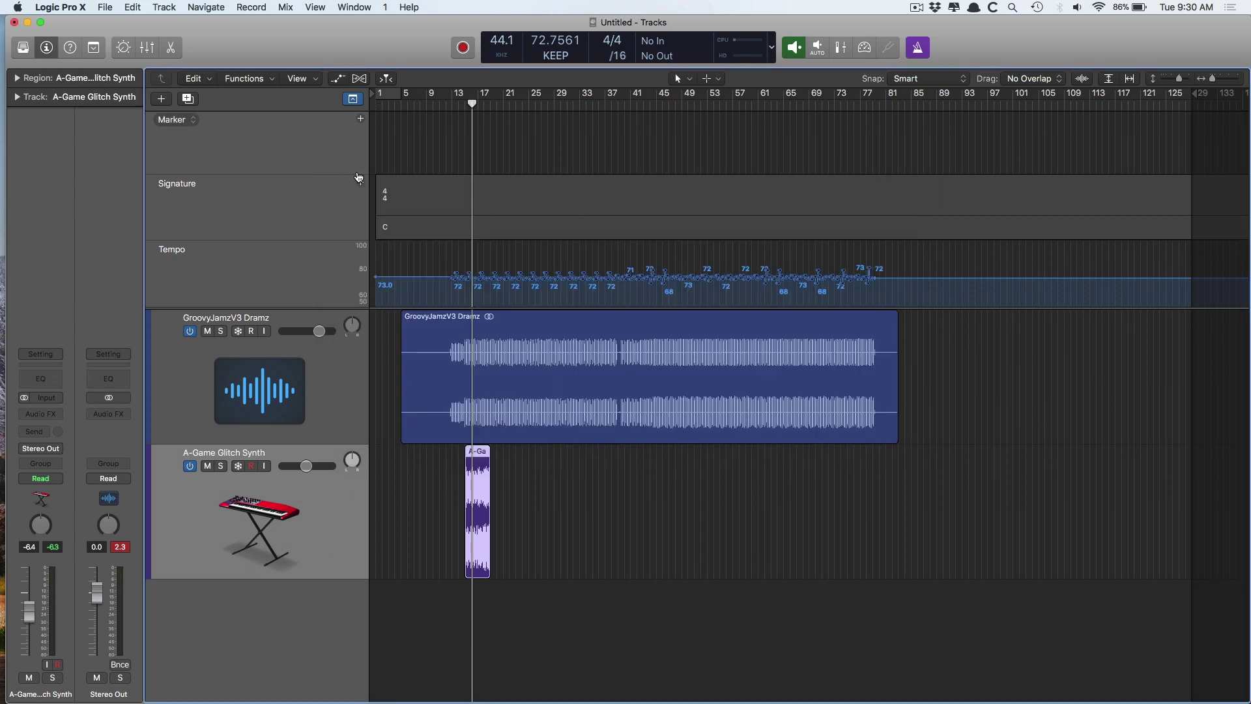
- Import the Electrocute Track 2 file from Finder onto a new track below the glitch synth at bar 15
key(super+Tab)
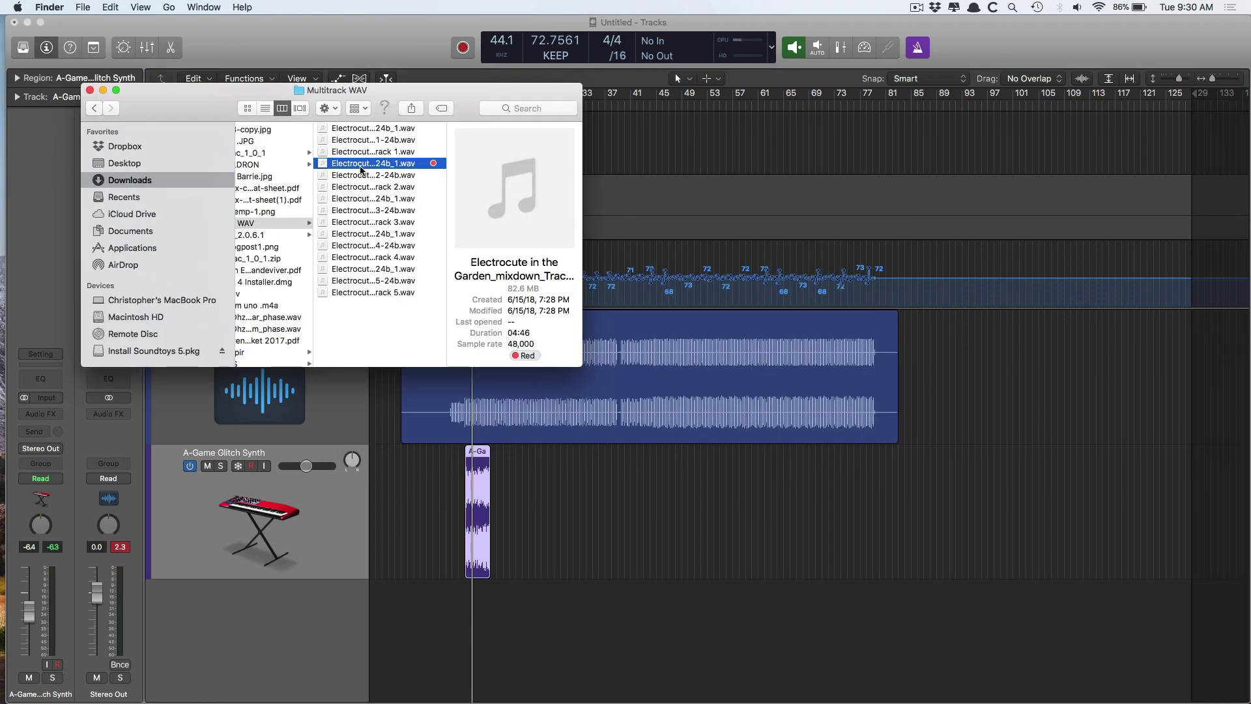
drag(361, 166, 458, 522)
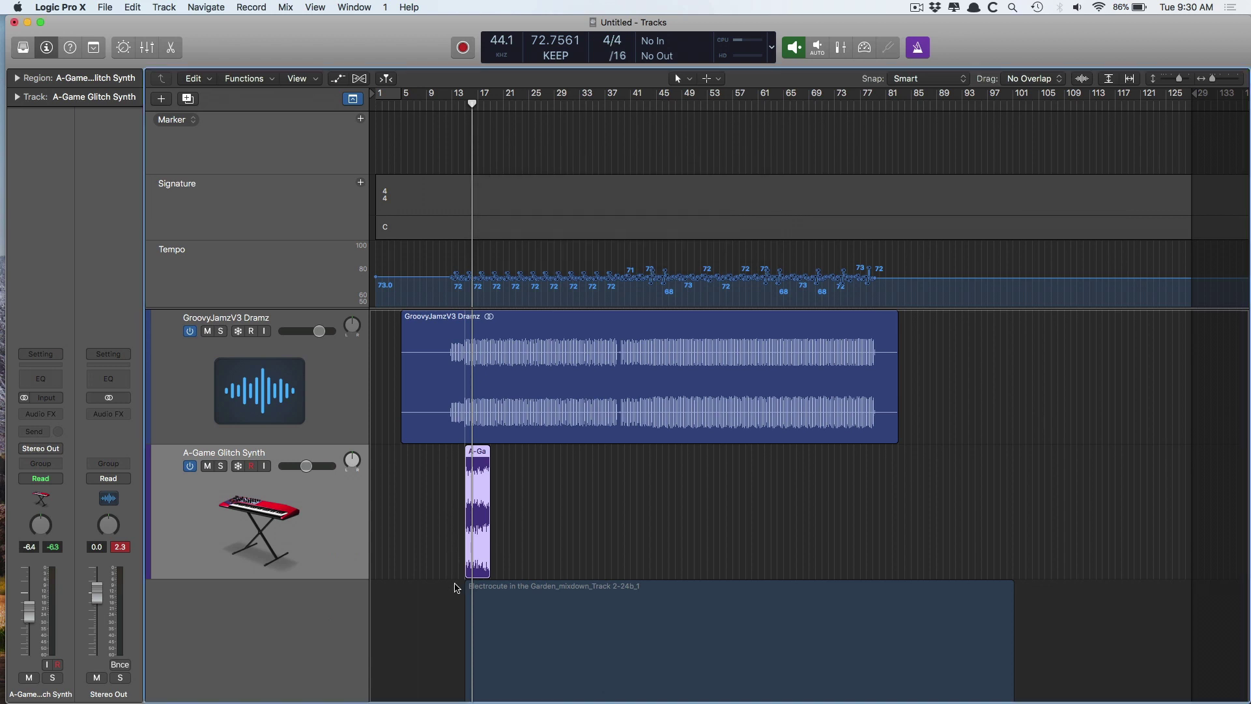
drag(458, 588, 458, 587)
- Move the Electrocute region earlier so that it starts at bar 13
key(z)
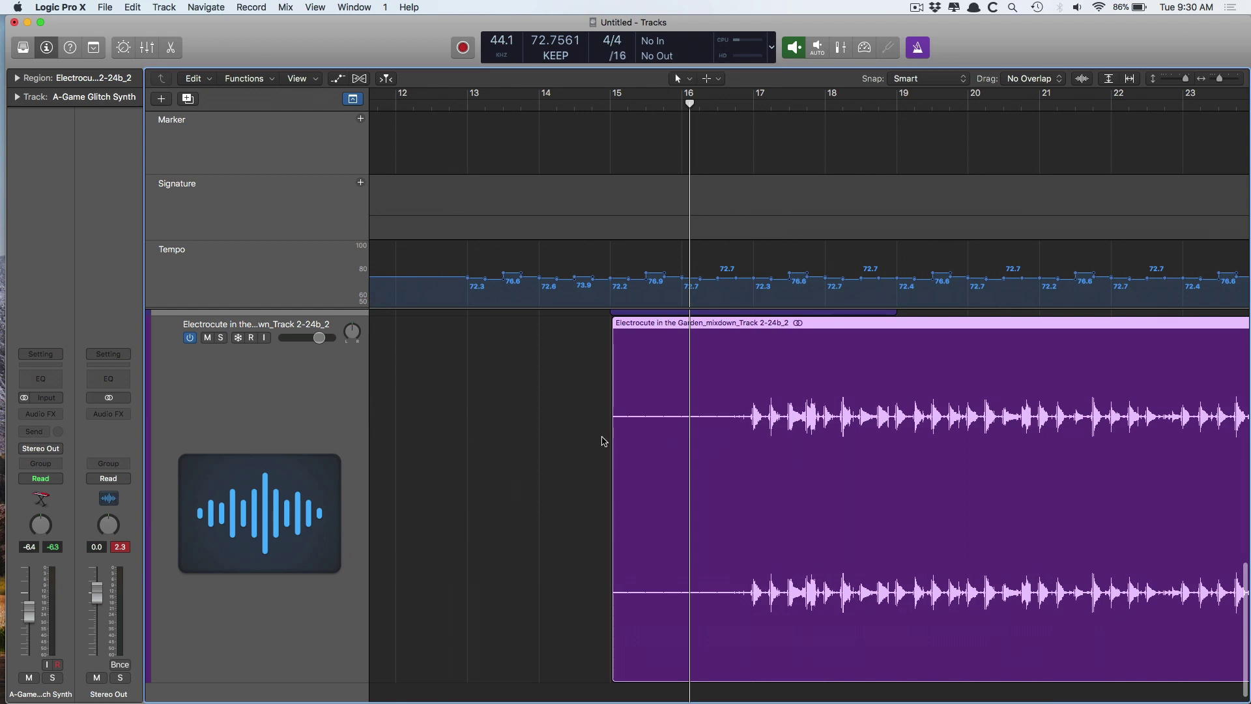
scroll(602, 441, up, 3)
drag(867, 482, 726, 482)
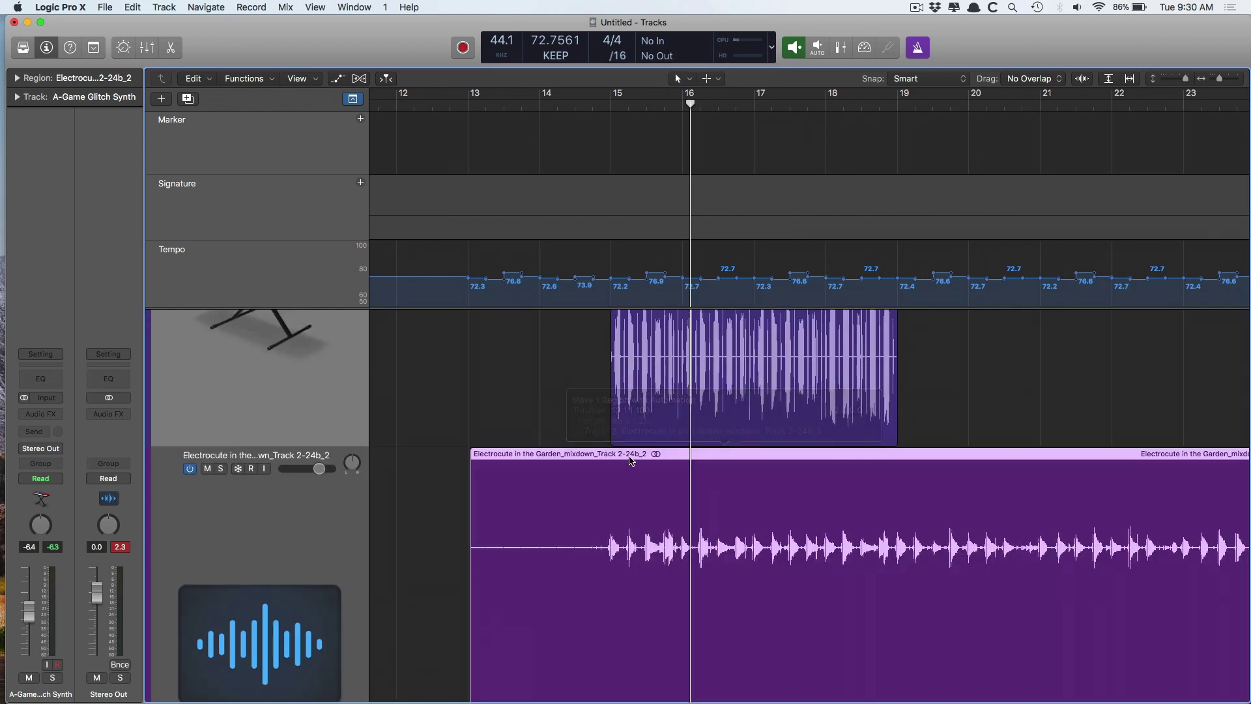
- Play the tracks together from just before bar 15 and lower the A-Game Glitch Synth's volume to -14.6 dB
ctrl+alt+click(635, 493)
ctrl+alt+click(635, 456)
ctrl+alt+click(573, 491)
click(575, 105)
key(space)
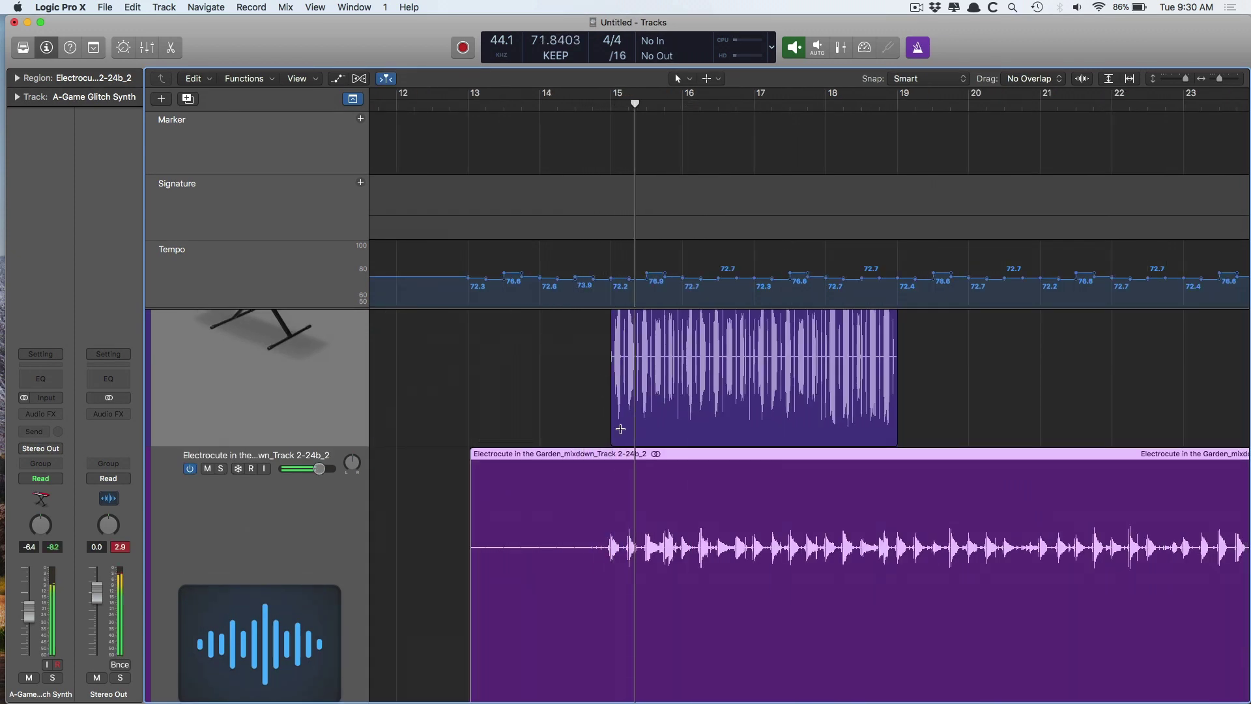
key(z)
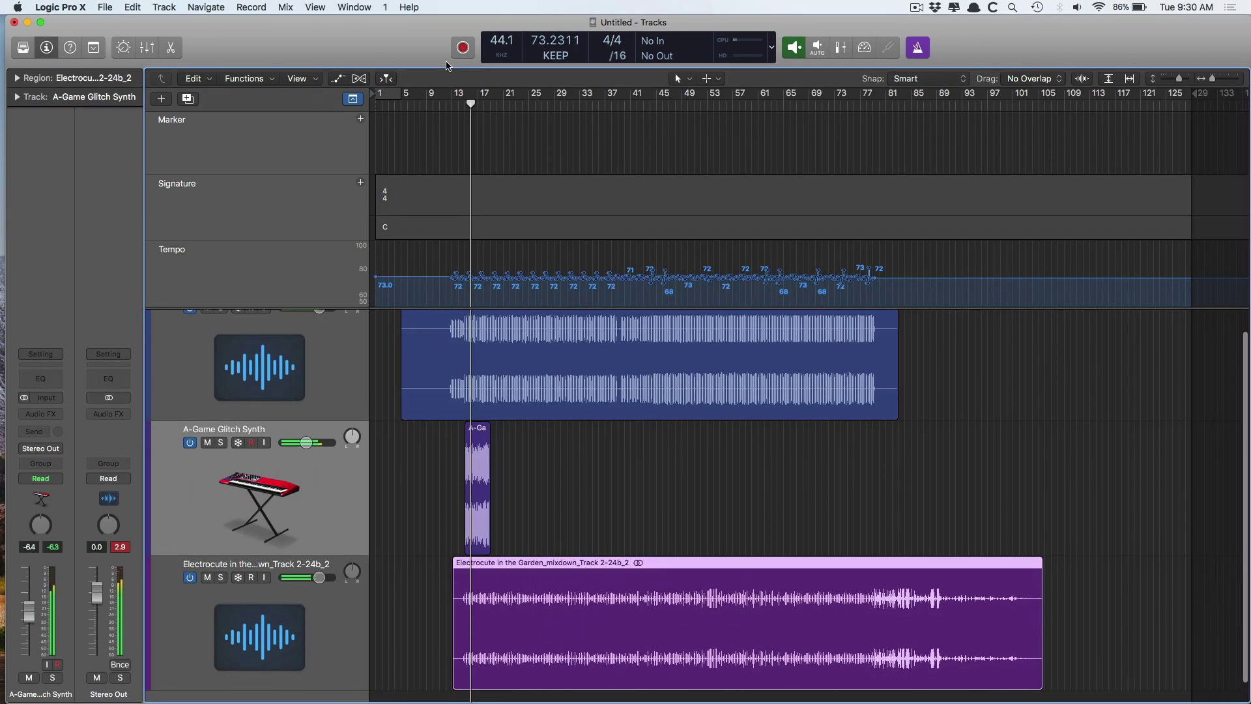
click(306, 481)
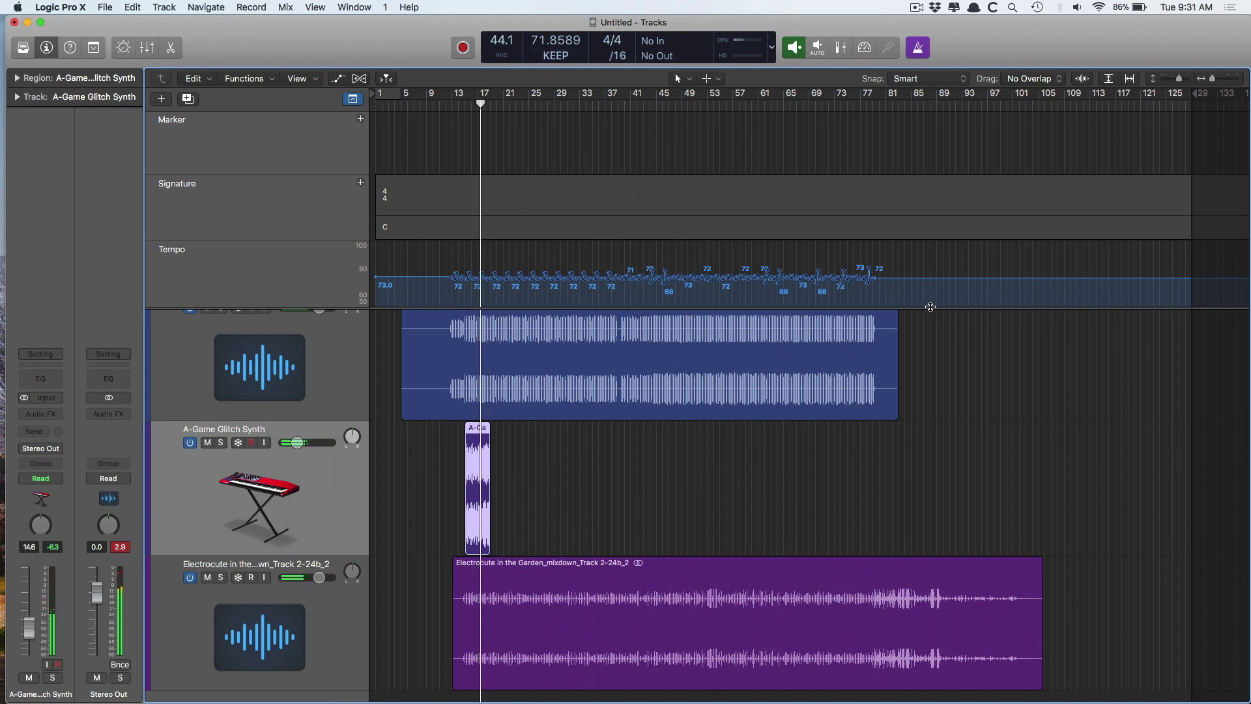
- Raise all tempo points together to 135 BPM at the project start and play the three tracks
drag(928, 301, 412, 203)
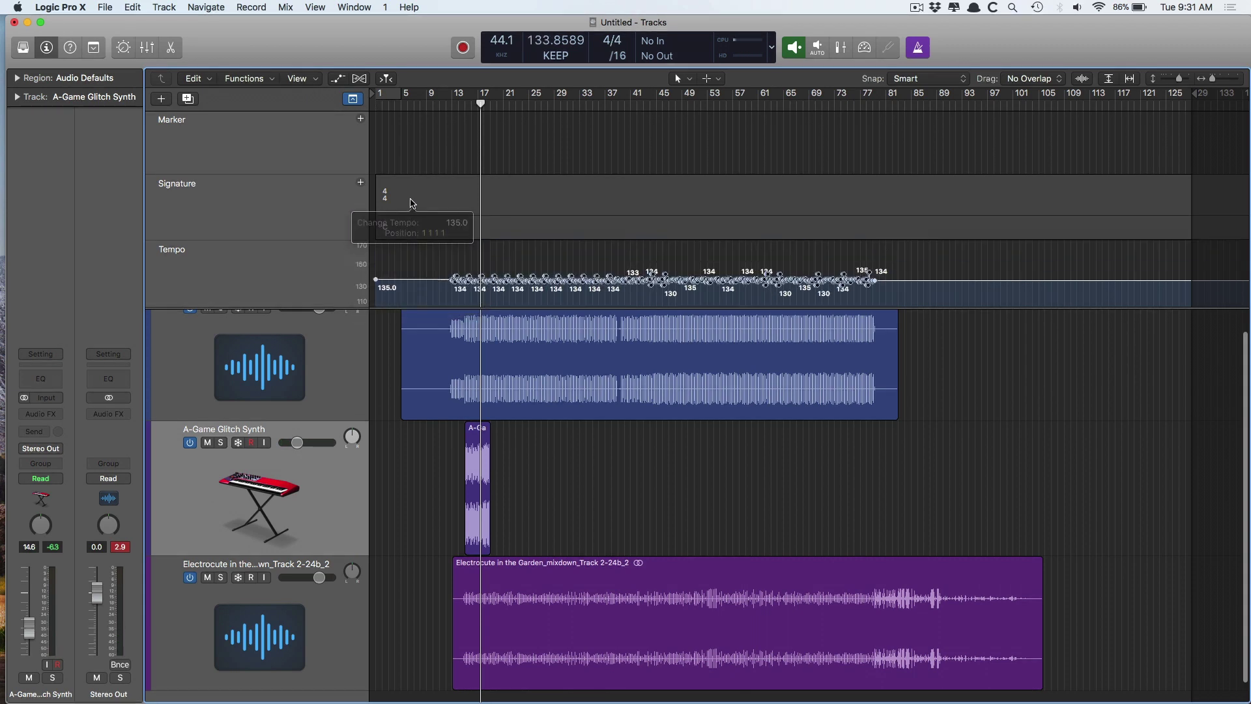
key(space)
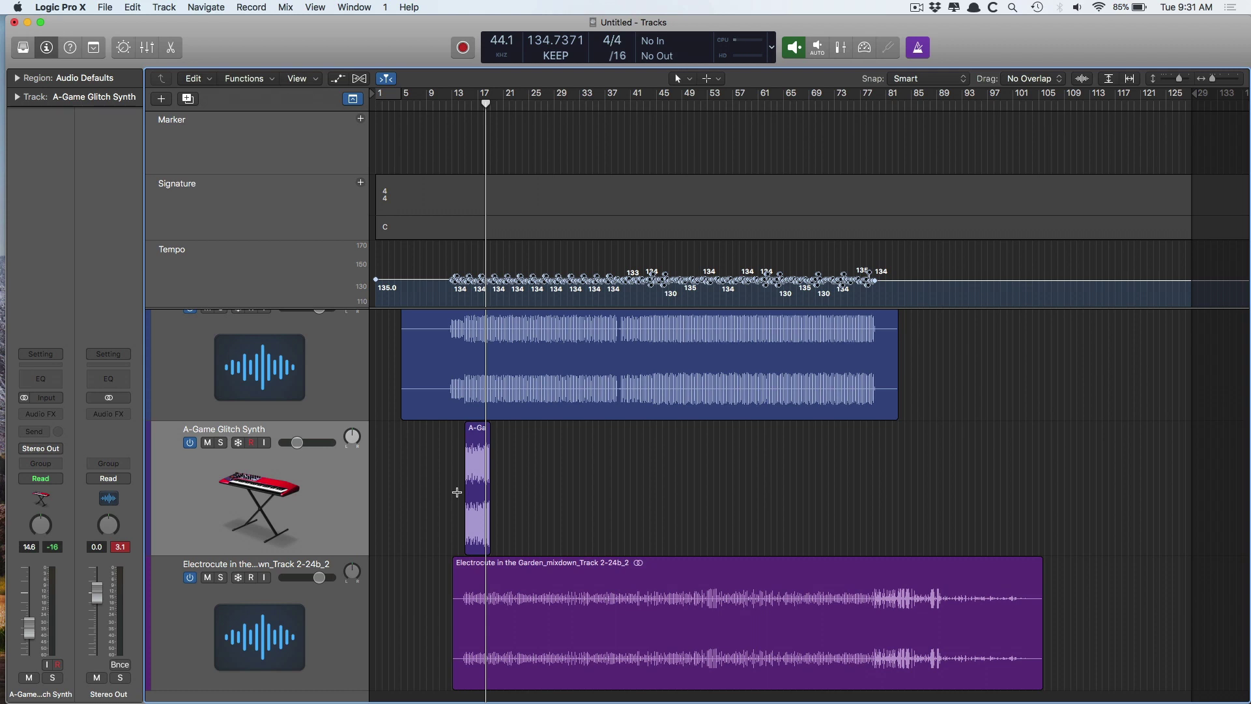
click(456, 596)
key(z)
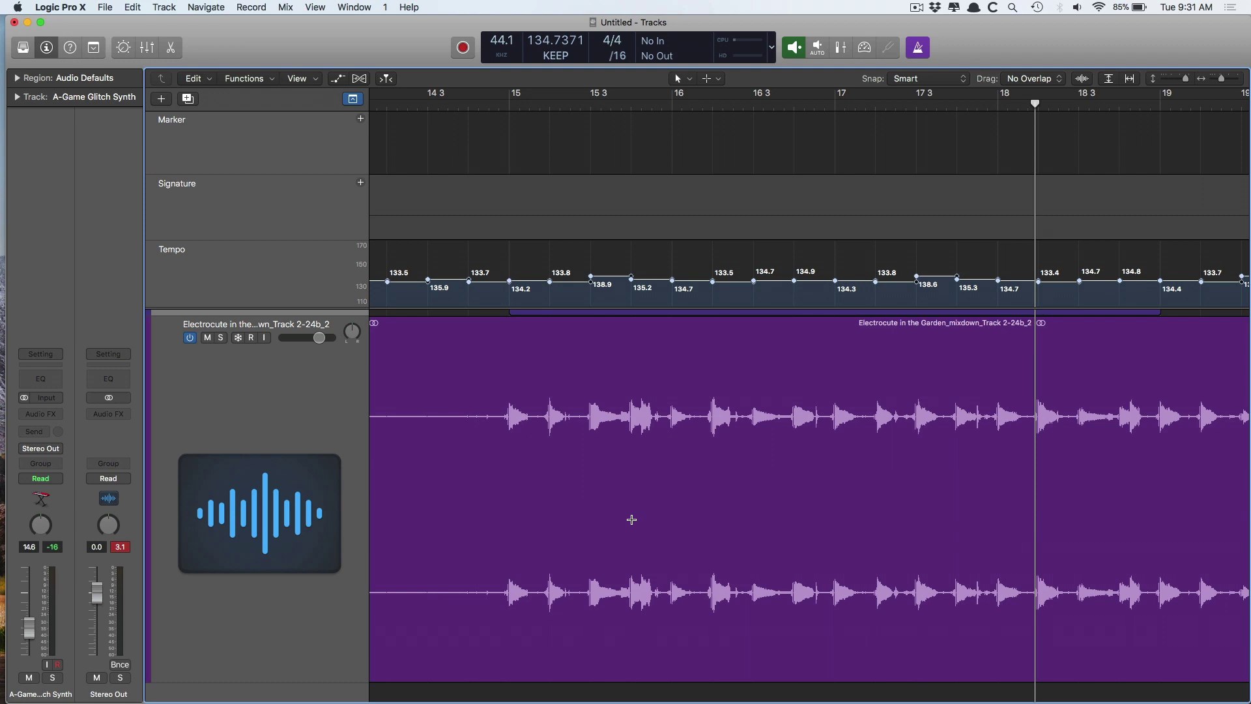
key(z)
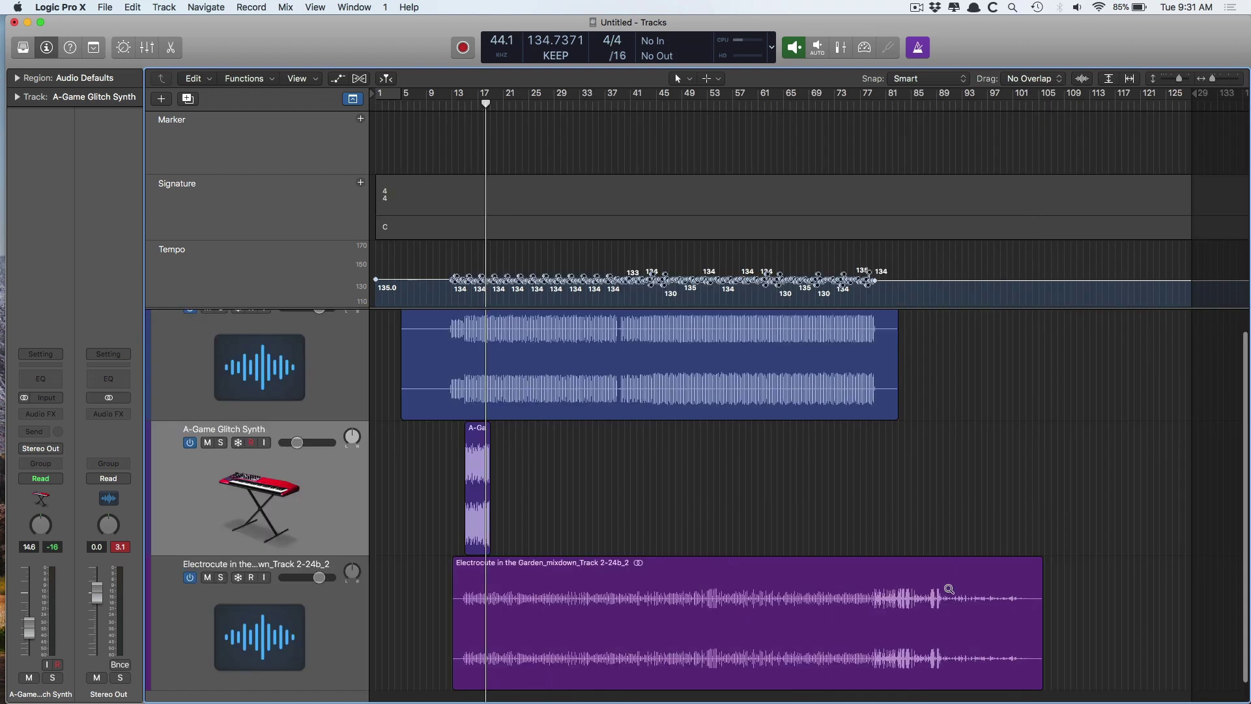
- Try time-stretching the end of the Electrocute region out to about bar 110, and undo the stretch
drag(1035, 592, 1115, 657)
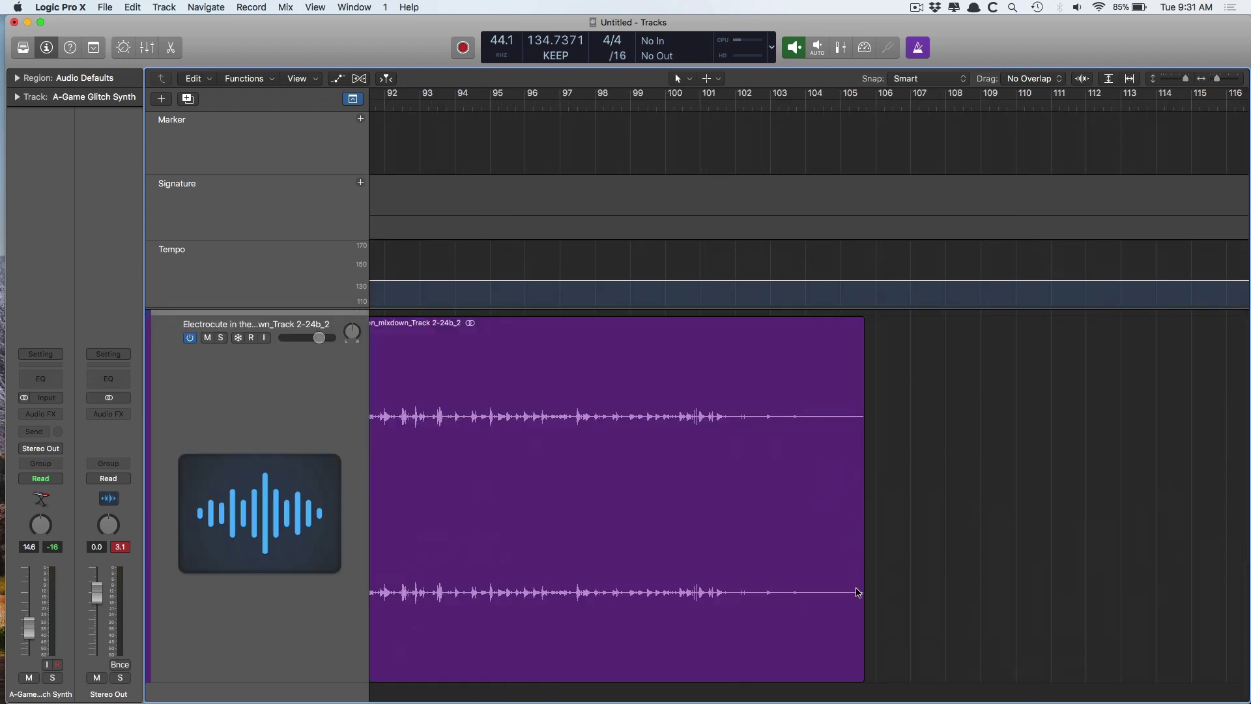
drag(869, 578, 1024, 572)
key(z)
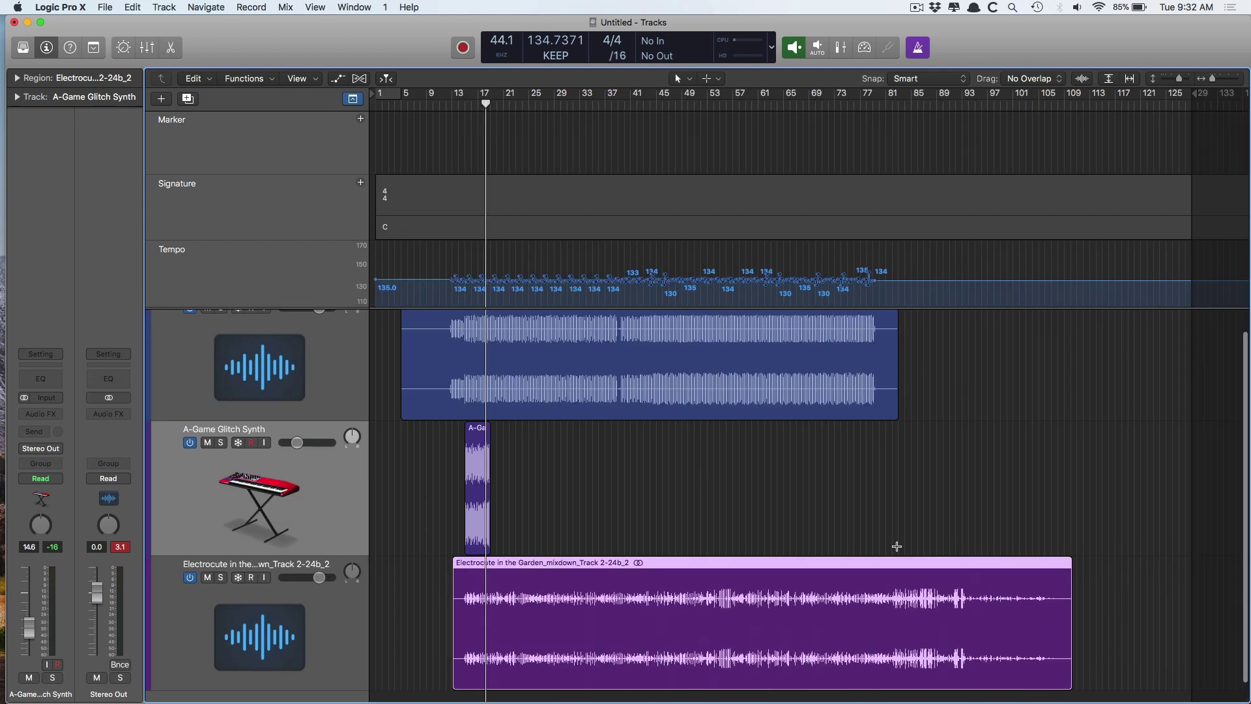
key(super+z)
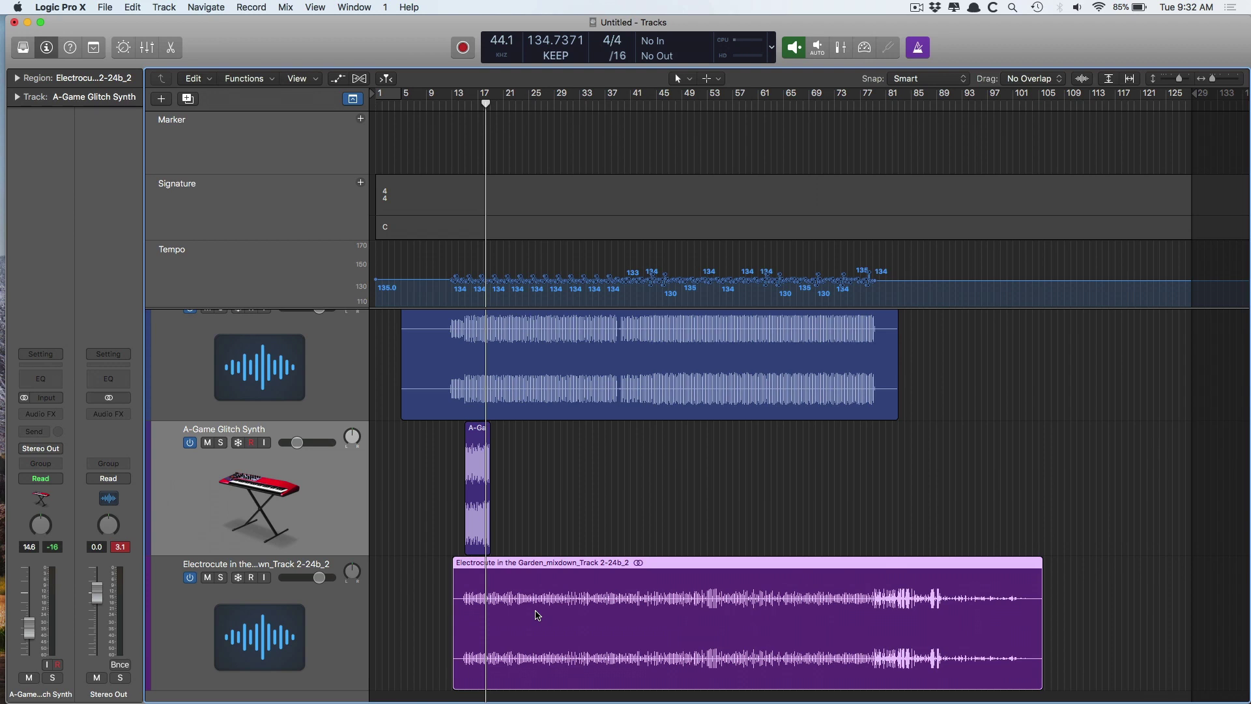
- Show Flex, examine the transient and flex markers at the start of the Electrocute region around bars 13 to 20, and hide Flex
key(super+f)
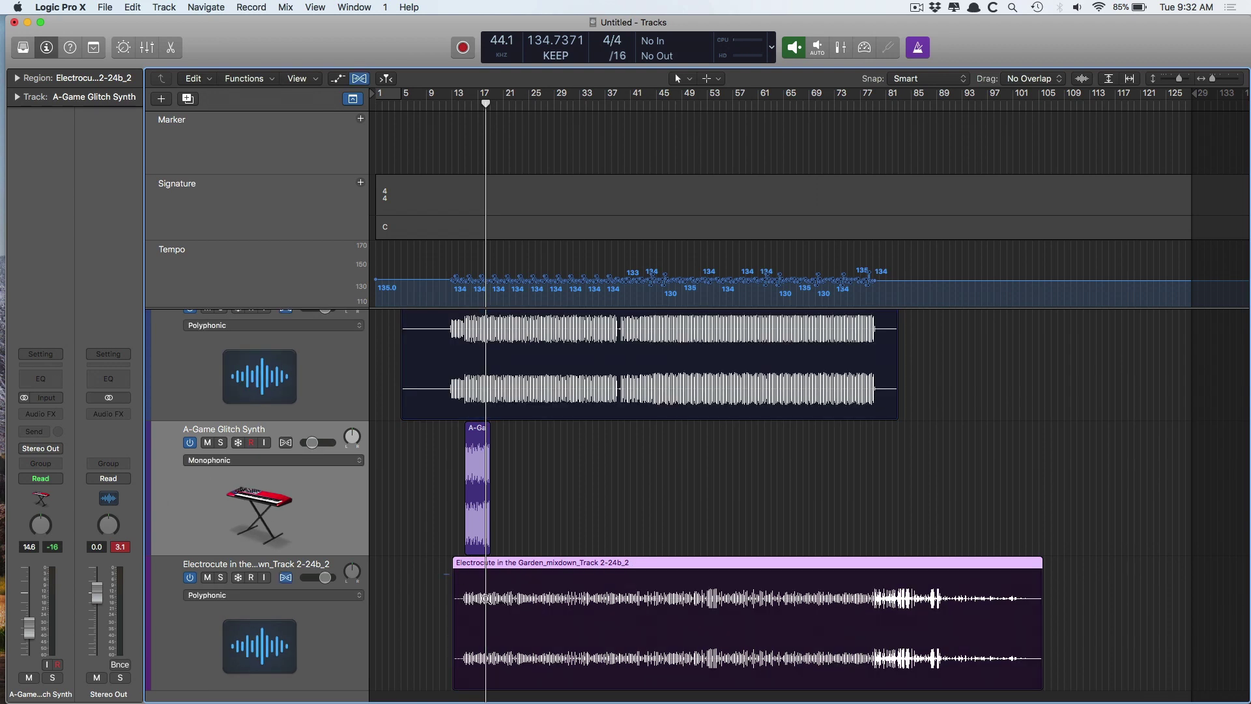
ctrl+alt+click(485, 598)
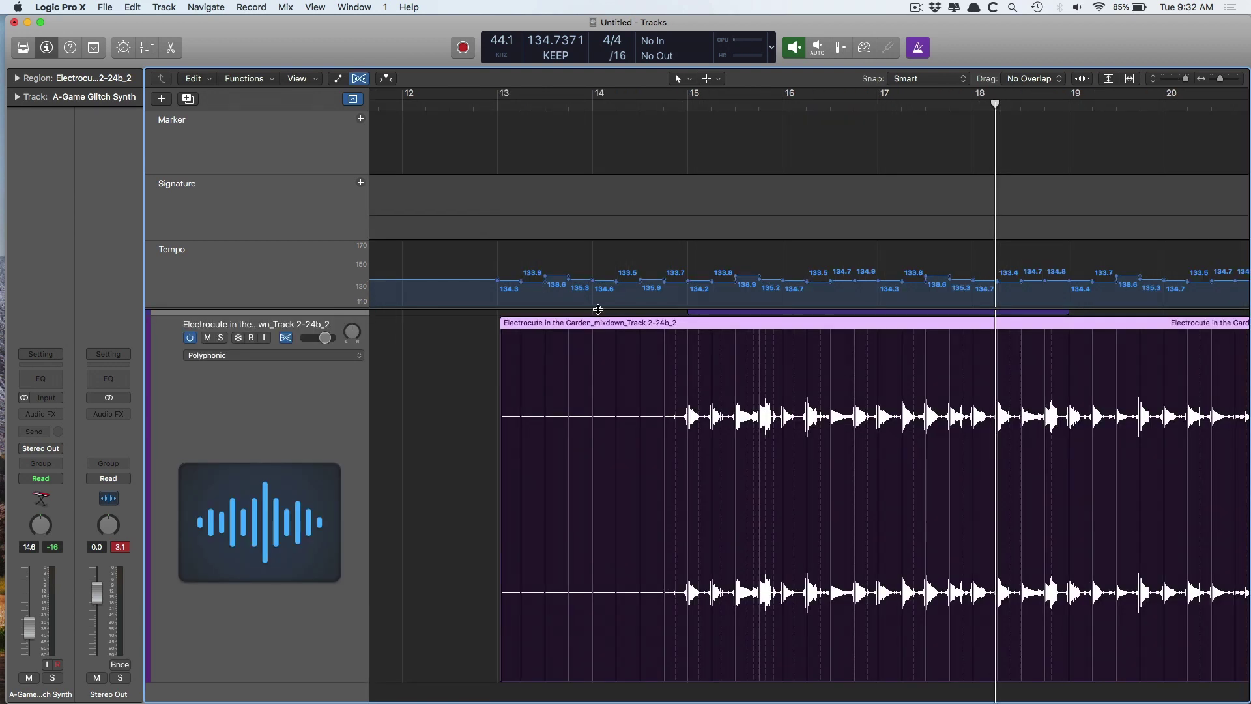
ctrl+alt+click(418, 389)
key(super+f)
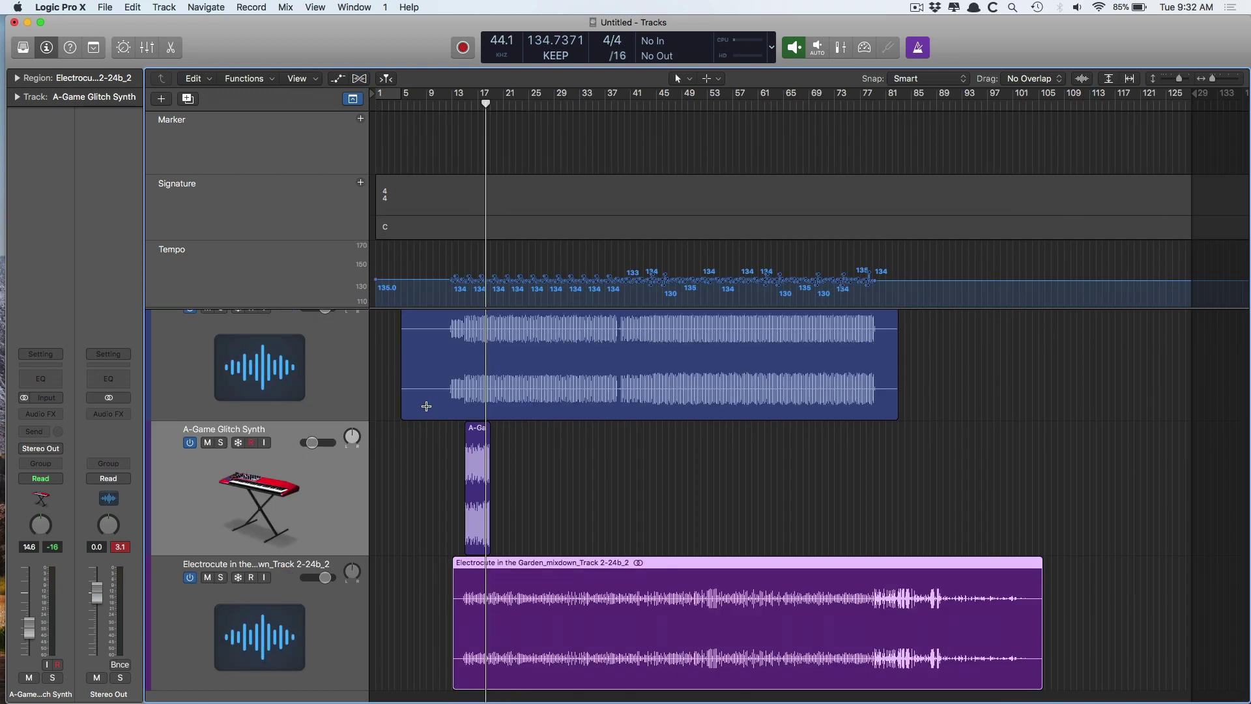